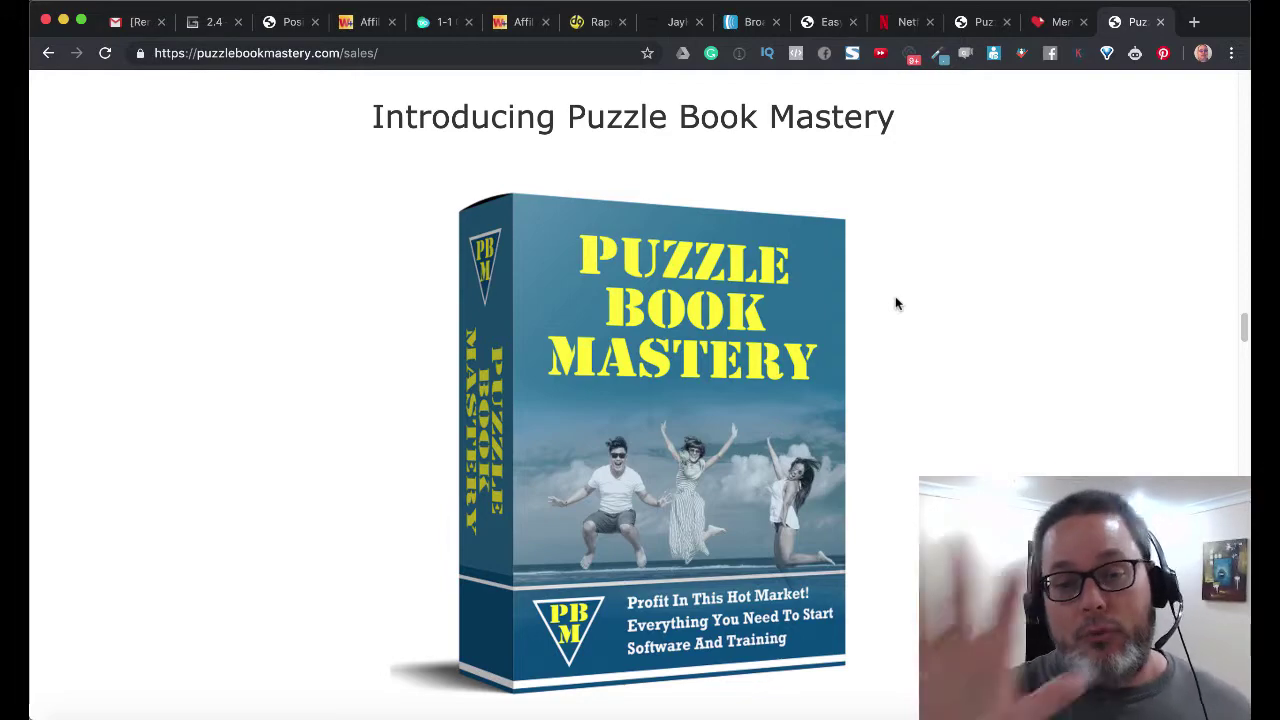
Step: Review the Puzzle Book Mastery sales page from the headline through the profit figures to the first order offer
{"action": "mouse_move", "coordinate": [791, 285]}
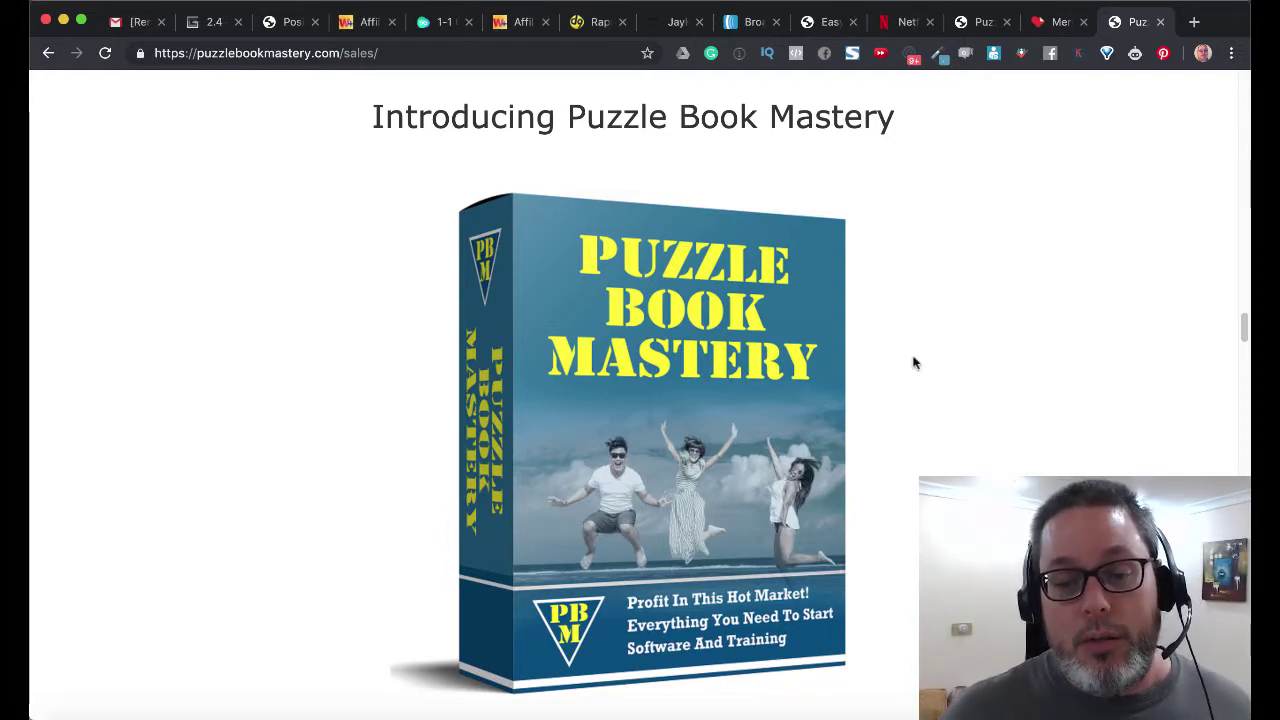
{"action": "scroll", "coordinate": [914, 363], "scroll_direction": "up", "scroll_amount": 10}
{"action": "scroll", "coordinate": [914, 363], "scroll_direction": "up", "scroll_amount": 10}
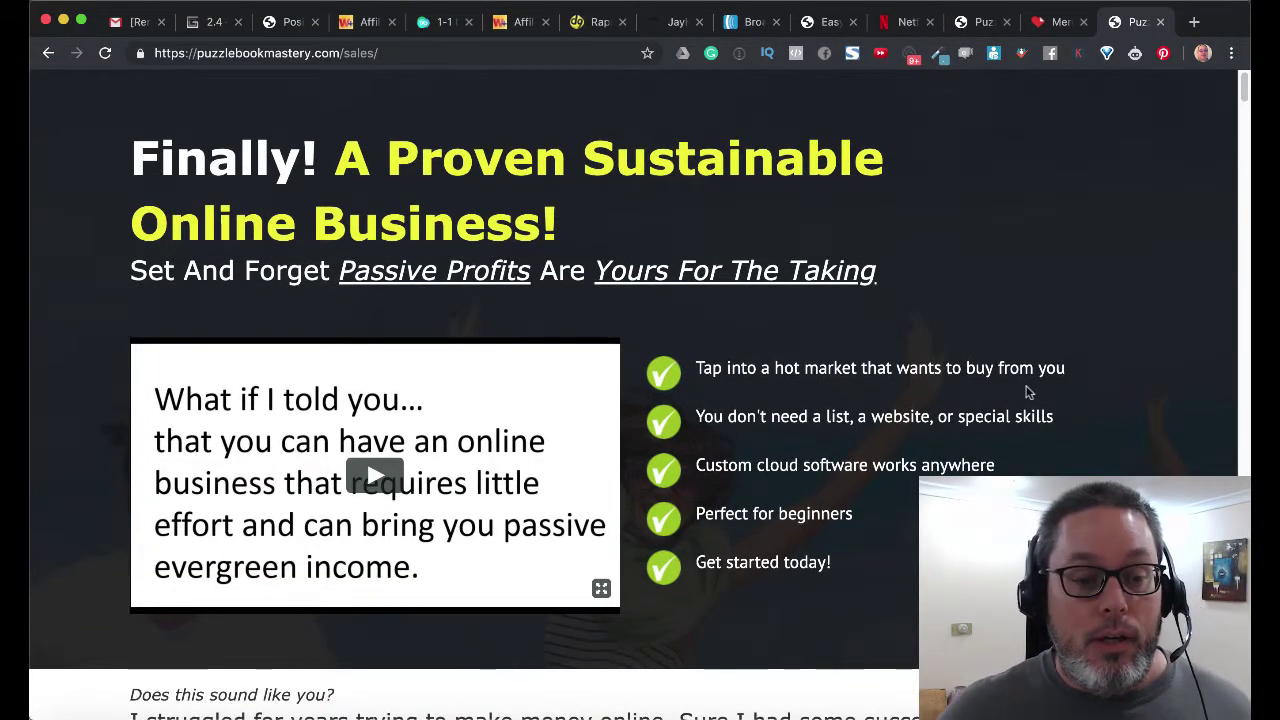
{"action": "scroll", "coordinate": [1027, 392], "scroll_direction": "down", "scroll_amount": 3}
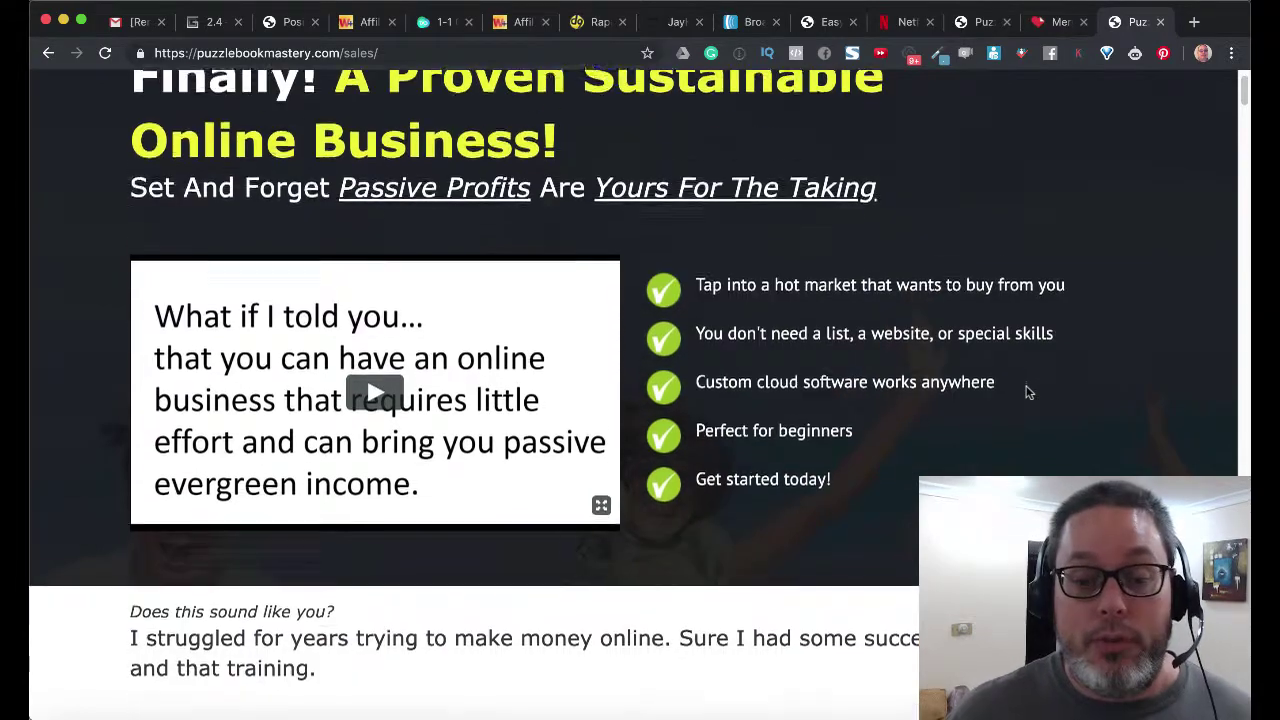
{"action": "scroll", "coordinate": [1027, 392], "scroll_direction": "down", "scroll_amount": 10}
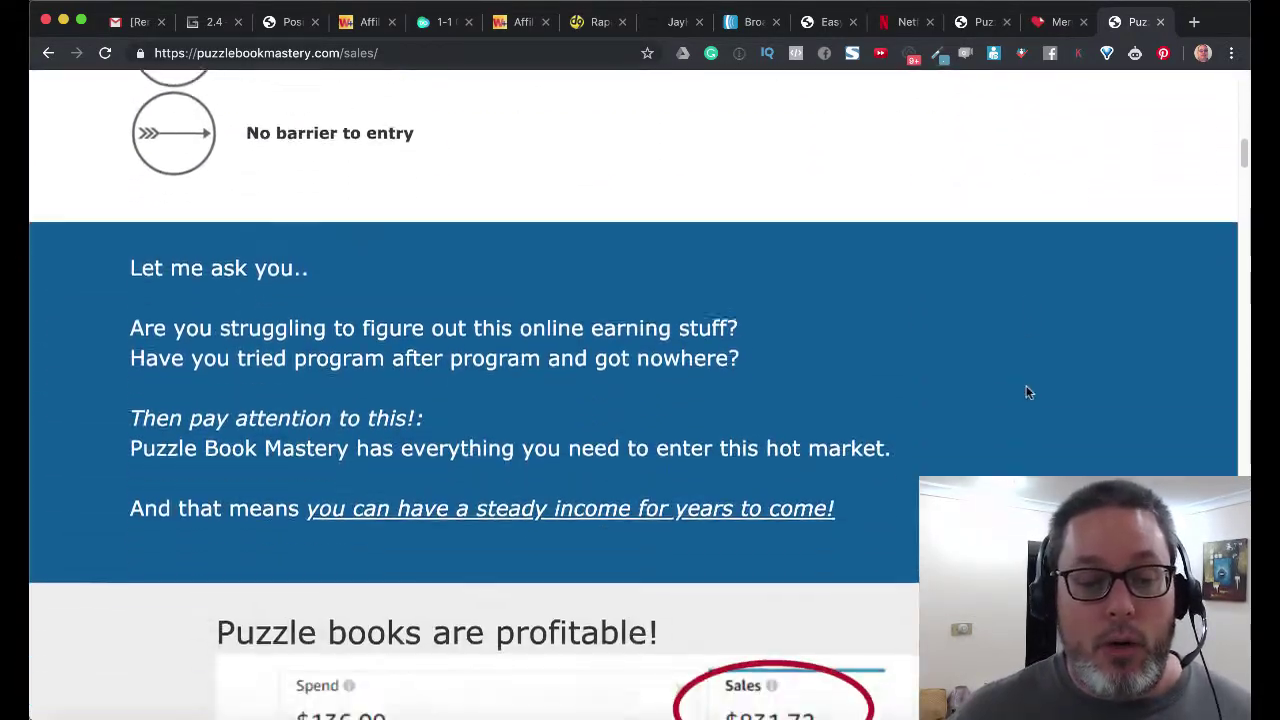
{"action": "scroll", "coordinate": [1027, 392], "scroll_direction": "down", "scroll_amount": 10}
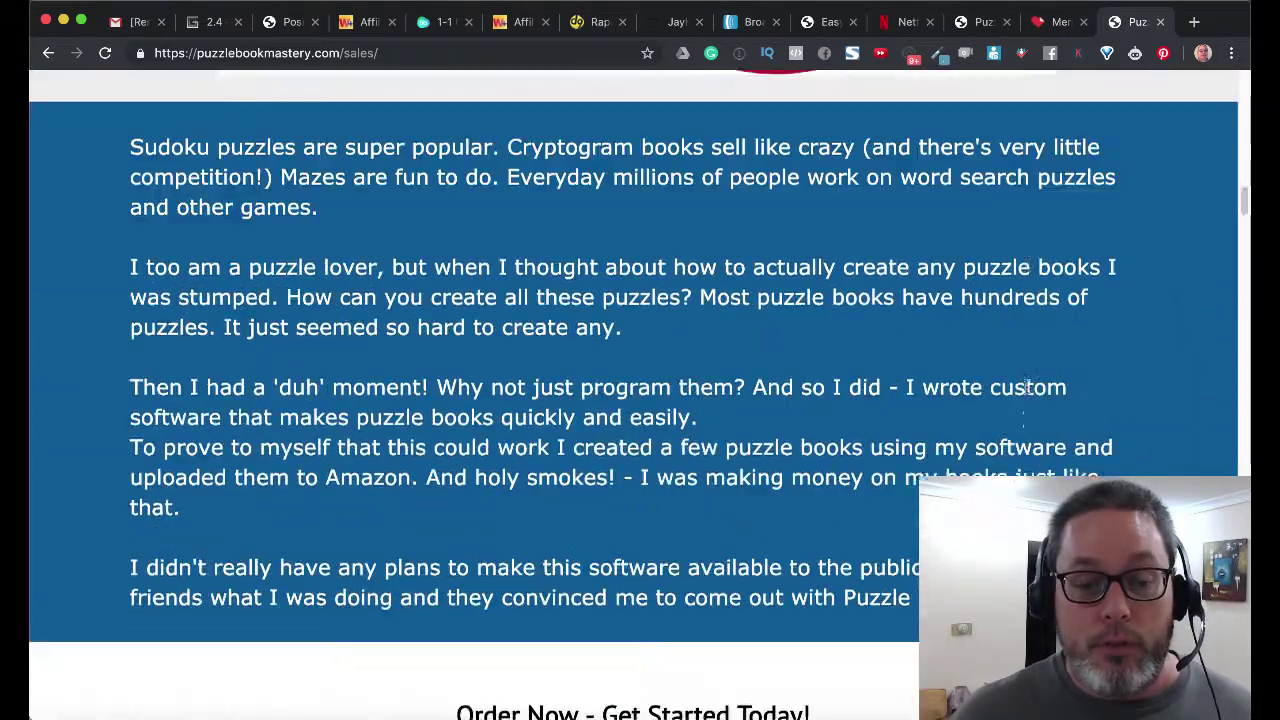
{"action": "scroll", "coordinate": [1027, 392], "scroll_direction": "up", "scroll_amount": 8}
{"action": "scroll", "coordinate": [1027, 392], "scroll_direction": "down", "scroll_amount": 6}
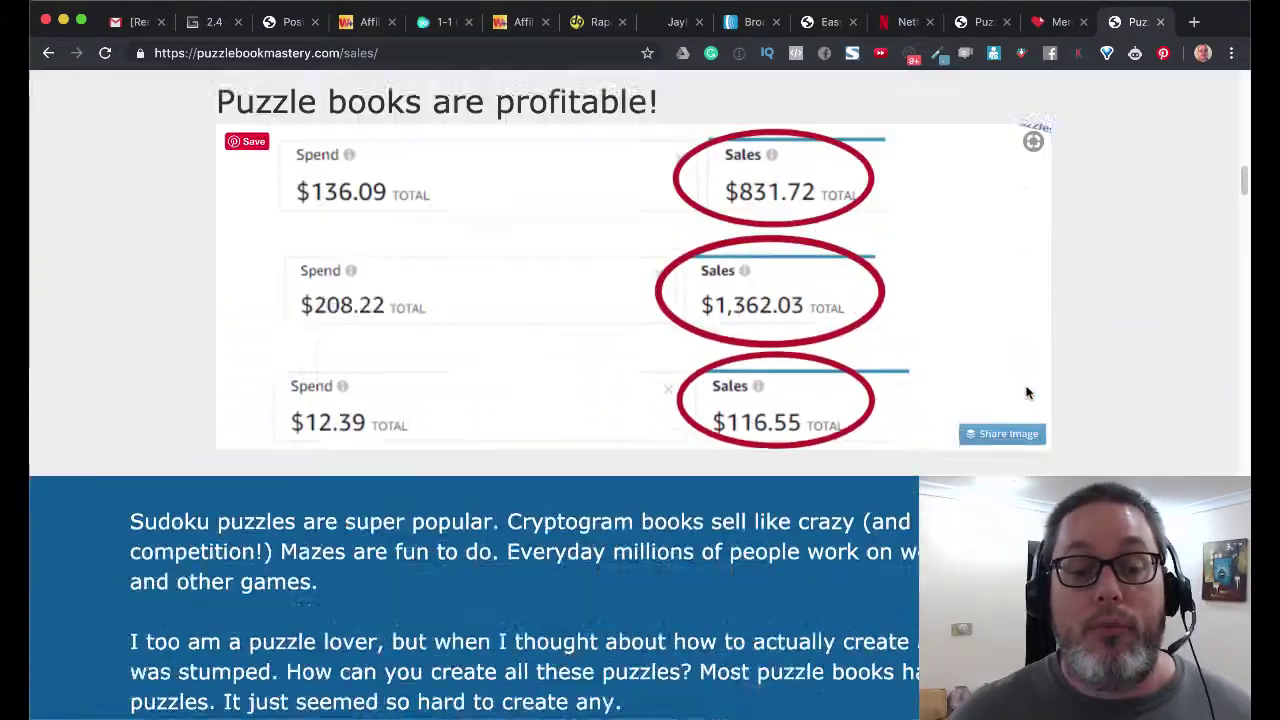
{"action": "scroll", "coordinate": [1027, 392], "scroll_direction": "down", "scroll_amount": 5}
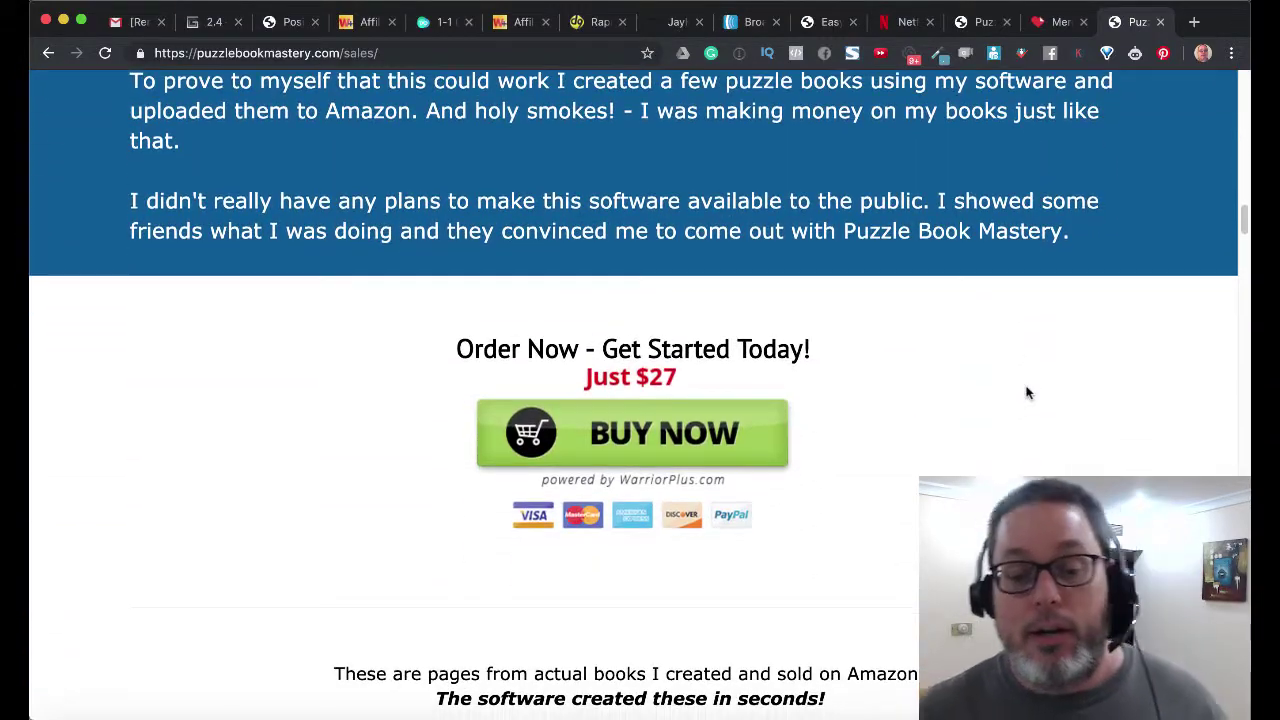
{"action": "scroll", "coordinate": [1027, 392], "scroll_direction": "down", "scroll_amount": 1}
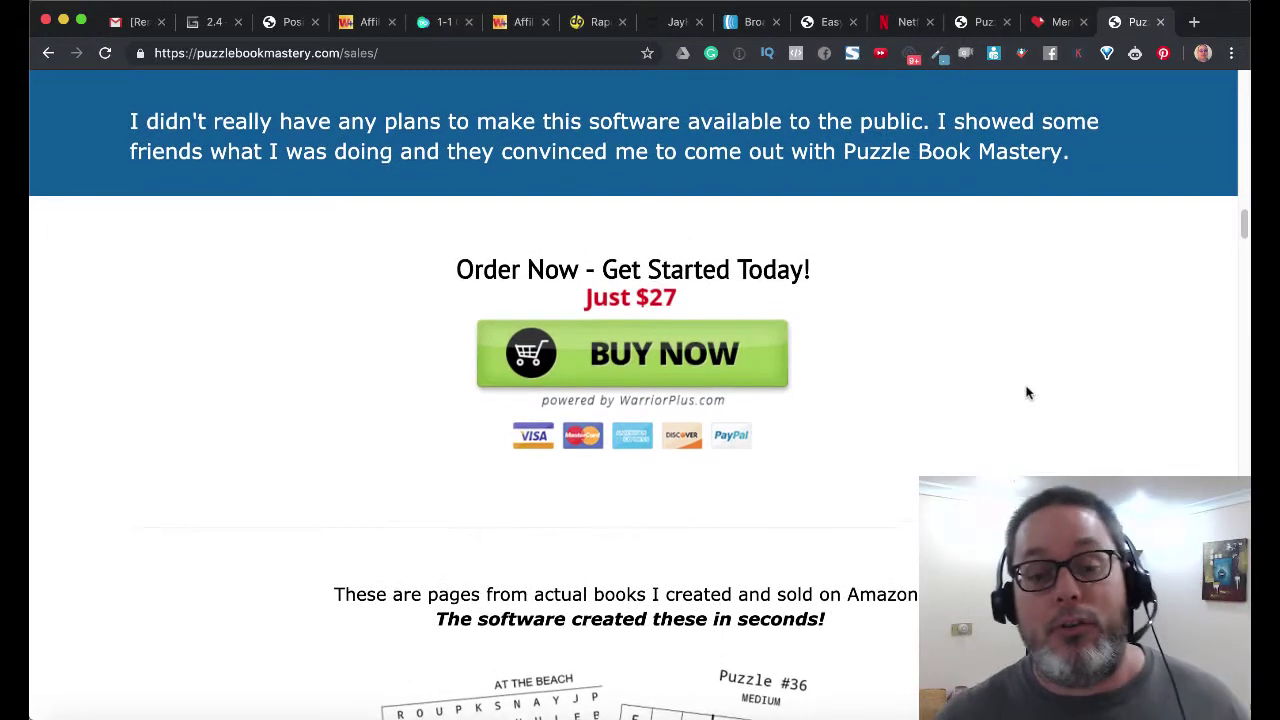
Step: Examine the sample puzzle pages, the demo video preview and the product introduction on the sales page
{"action": "scroll", "coordinate": [1027, 392], "scroll_direction": "down", "scroll_amount": 5}
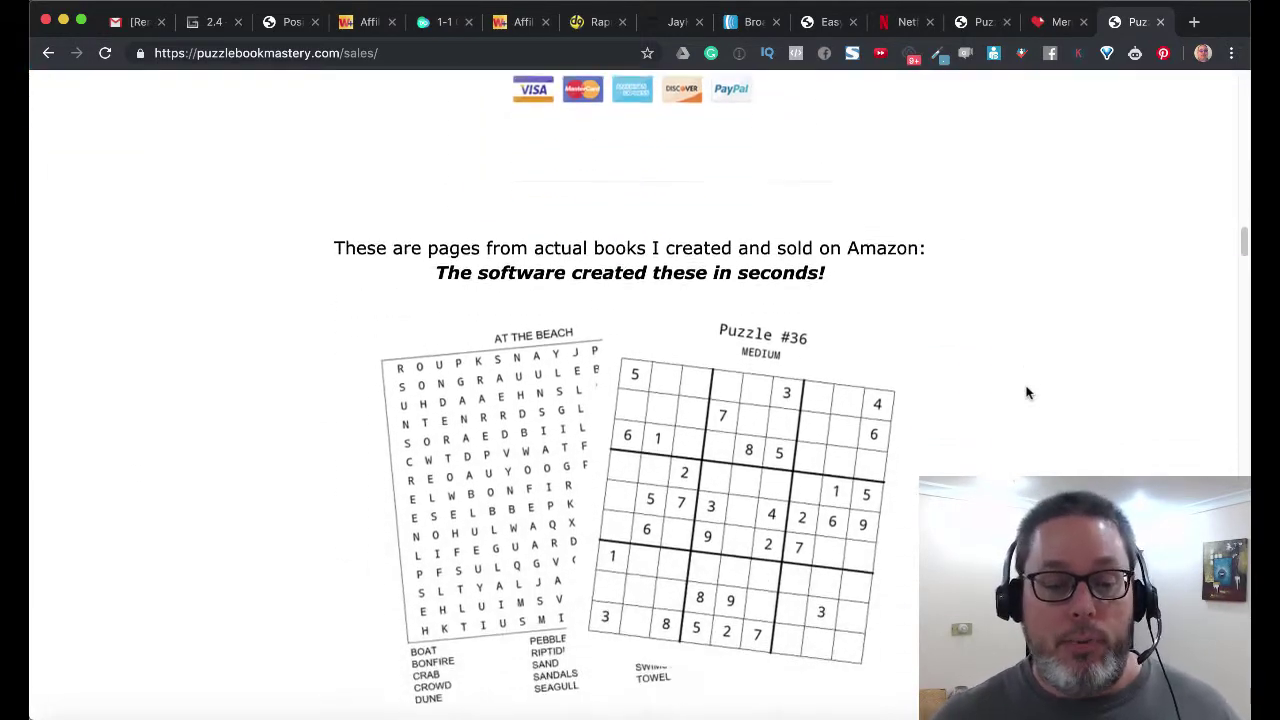
{"action": "scroll", "coordinate": [736, 444], "scroll_direction": "down", "scroll_amount": 5}
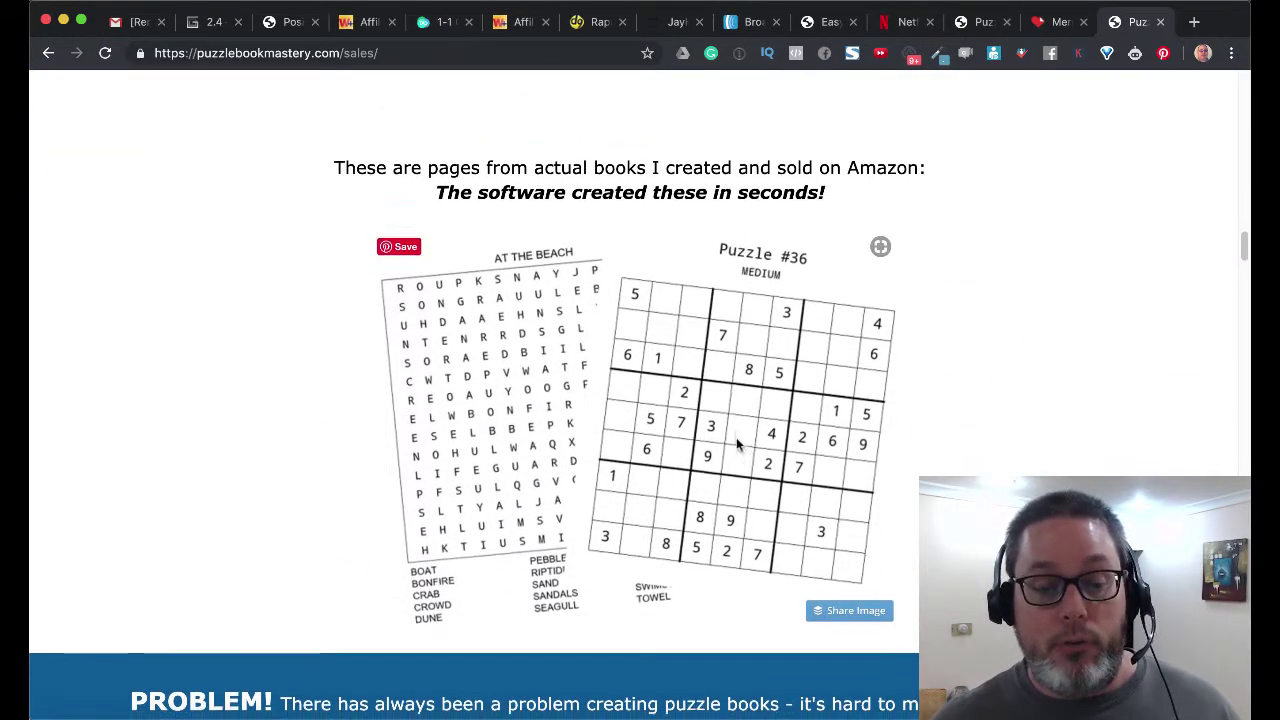
{"action": "scroll", "coordinate": [736, 444], "scroll_direction": "down", "scroll_amount": 10}
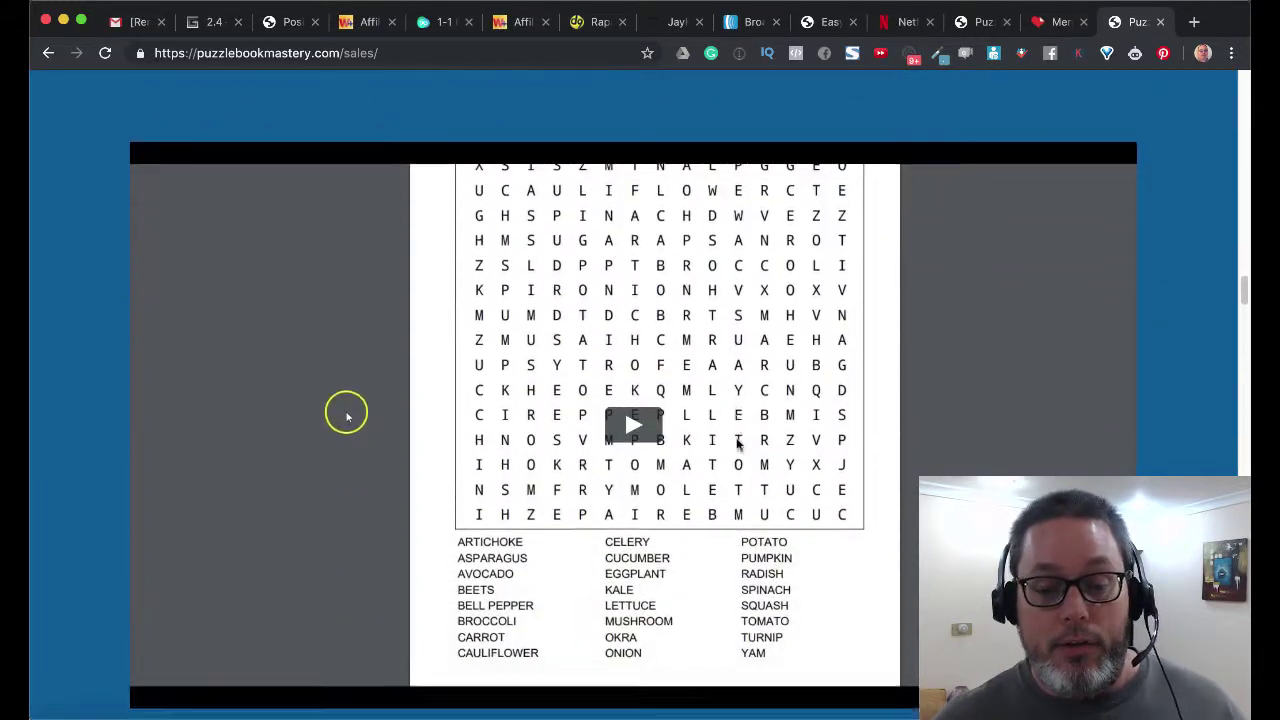
{"action": "scroll", "coordinate": [737, 443], "scroll_direction": "down", "scroll_amount": 1}
{"action": "scroll", "coordinate": [737, 443], "scroll_direction": "up", "scroll_amount": 2}
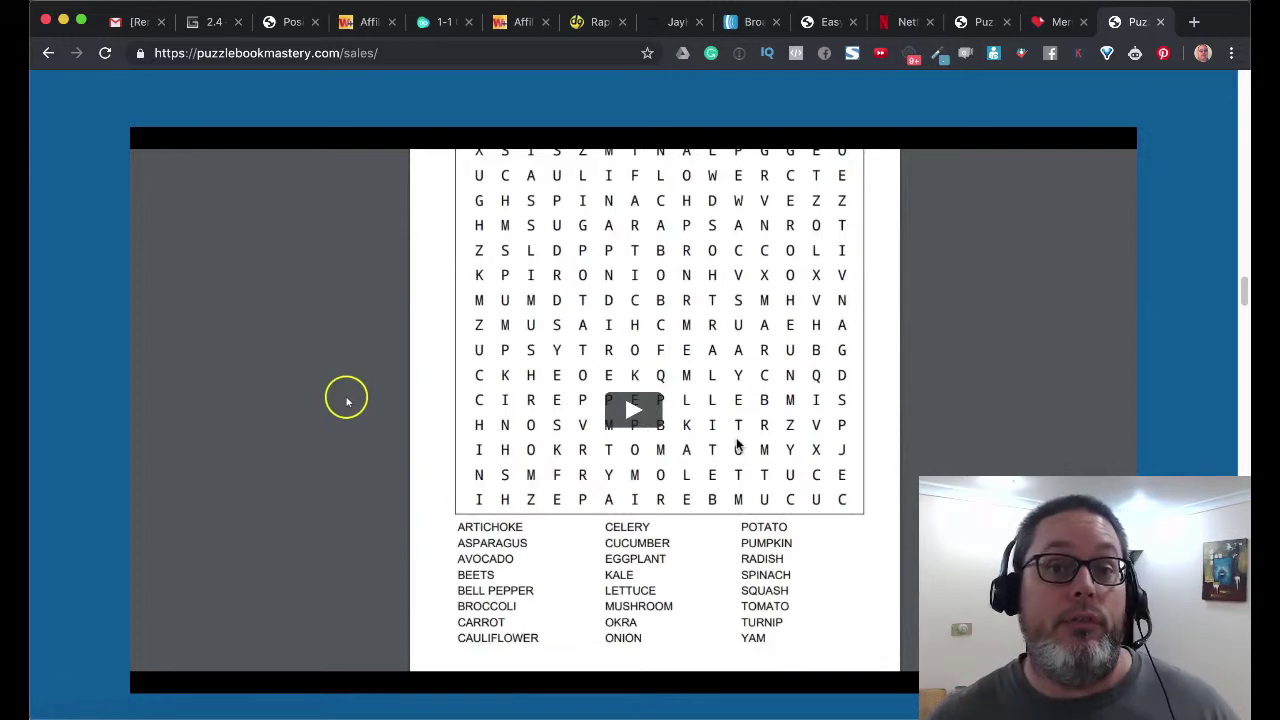
{"action": "scroll", "coordinate": [736, 444], "scroll_direction": "down", "scroll_amount": 11}
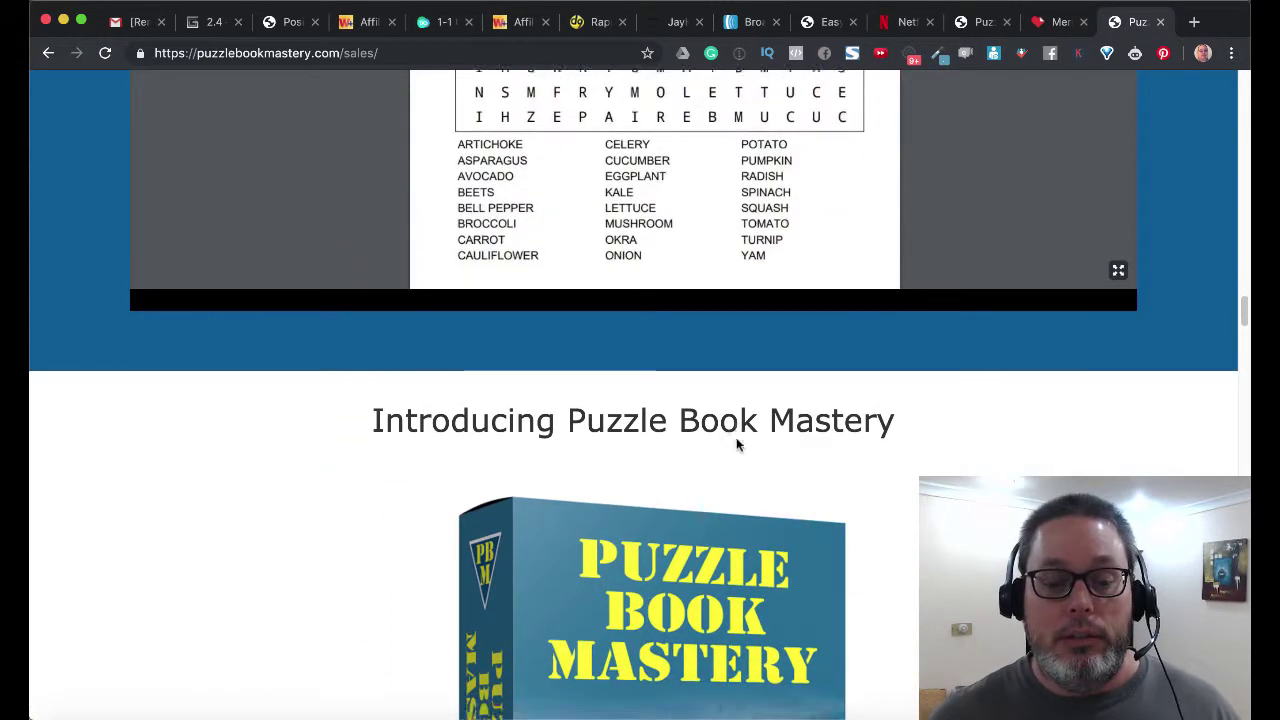
{"action": "scroll", "coordinate": [736, 444], "scroll_direction": "down", "scroll_amount": 1}
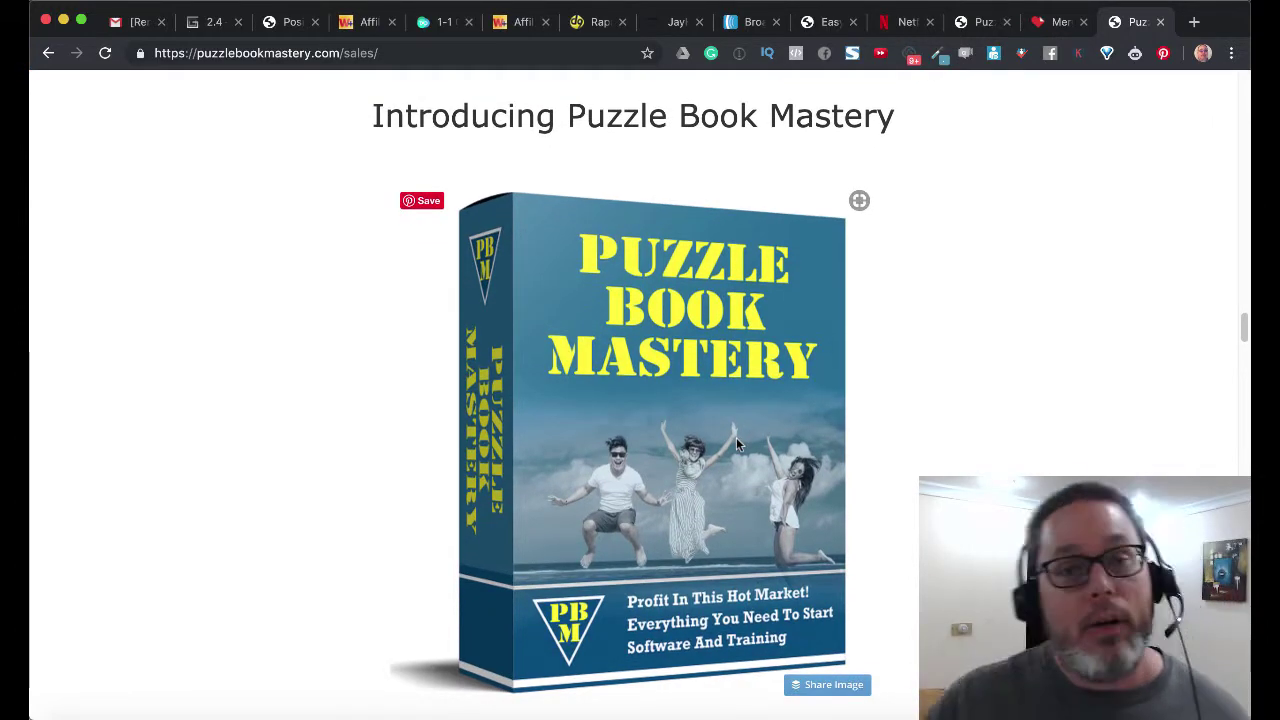
Step: On the puzzle generator page, set the number of Sudokus to 20 and make the Easy puzzles as a PDF in the browser
{"action": "left_click", "coordinate": [981, 24]}
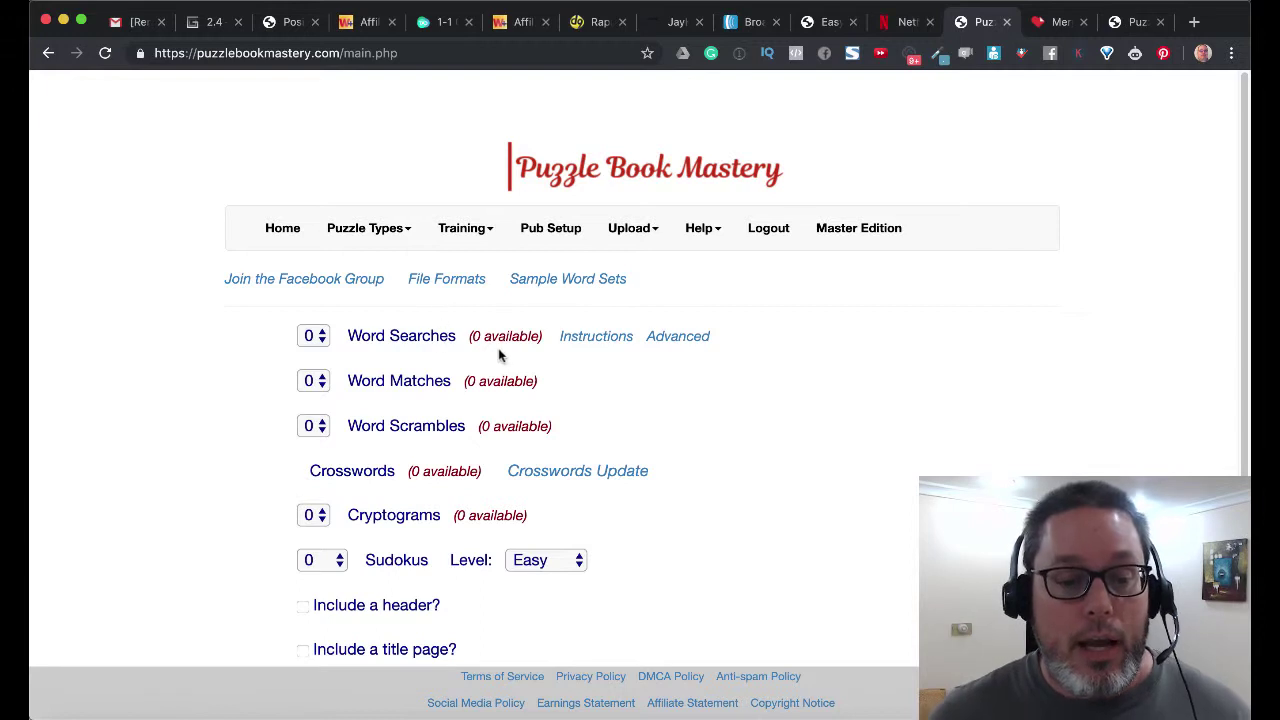
{"action": "left_click_drag", "start_coordinate": [469, 339], "coordinate": [546, 340]}
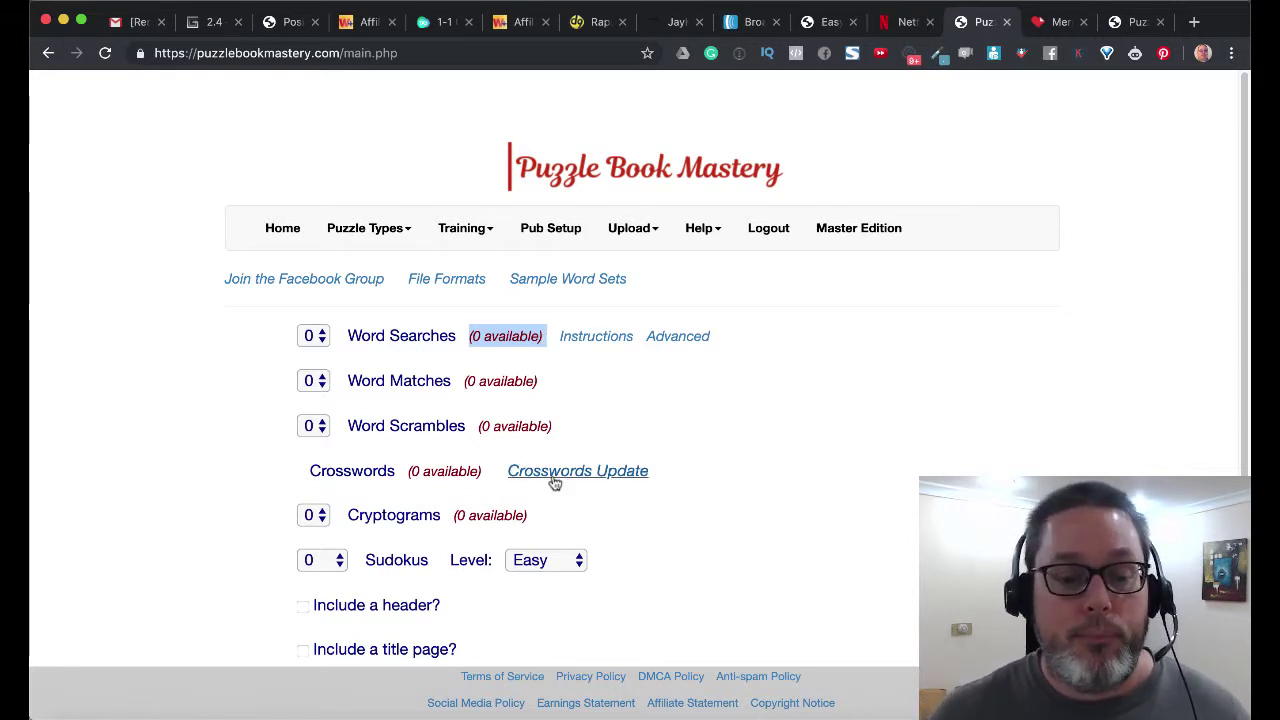
{"action": "left_click", "coordinate": [340, 565]}
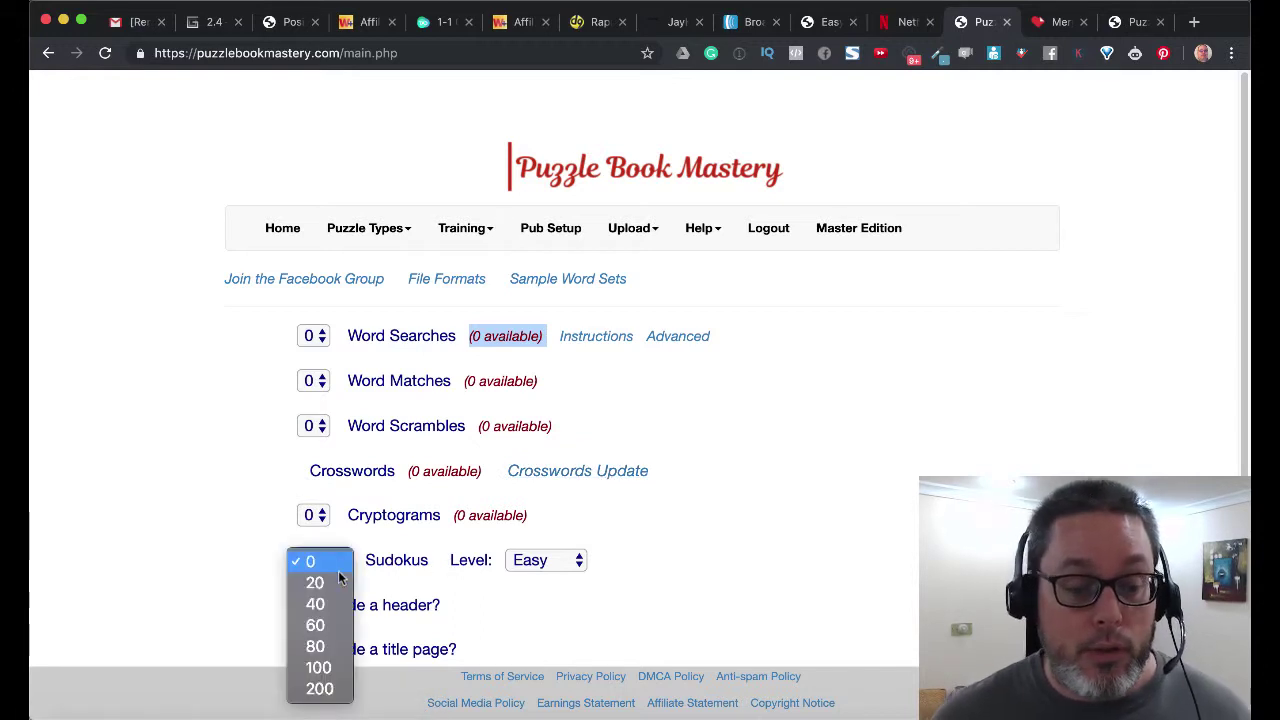
{"action": "left_click", "coordinate": [335, 586]}
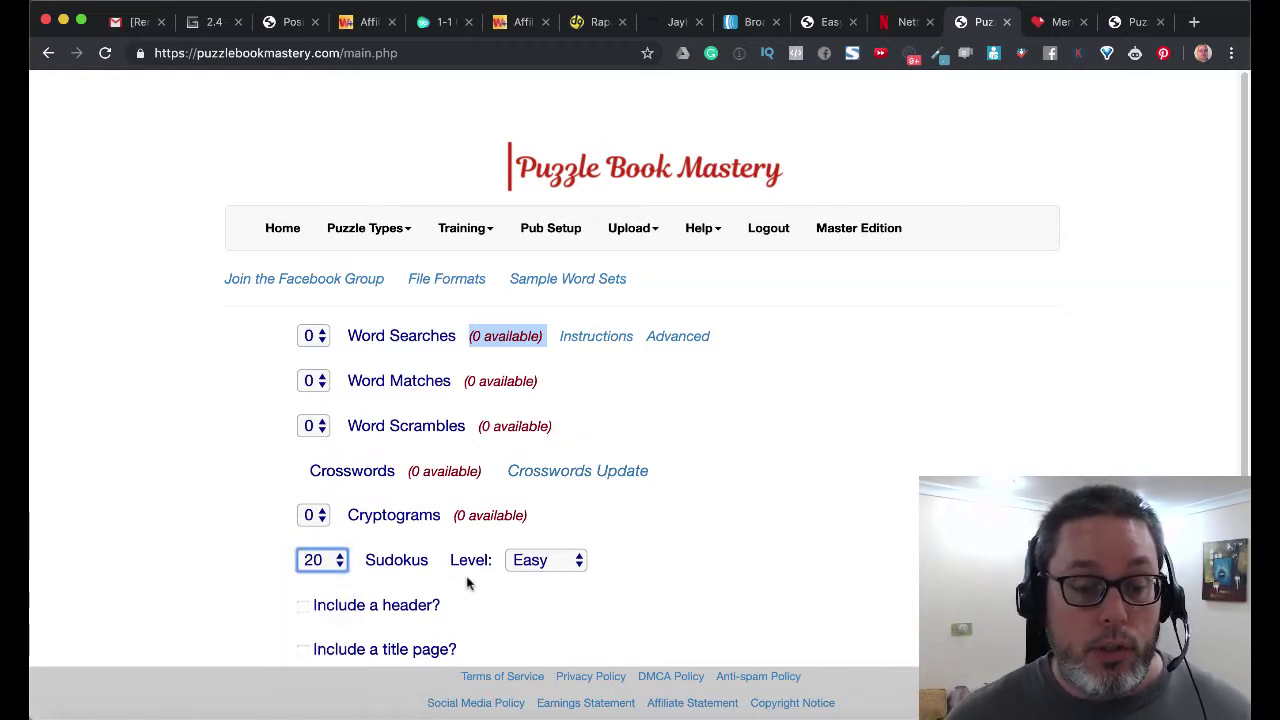
{"action": "scroll", "coordinate": [466, 580], "scroll_direction": "down", "scroll_amount": 3}
{"action": "left_click", "coordinate": [398, 635]}
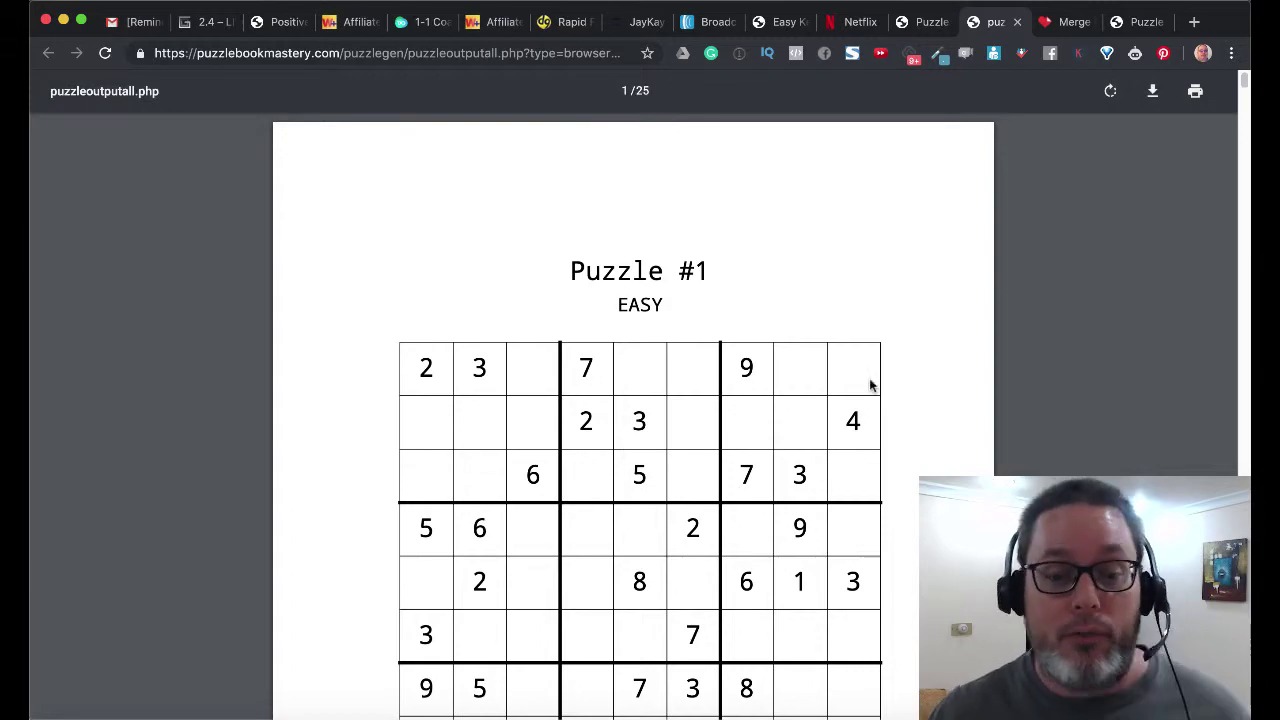
Step: Look through the generated sudoku puzzles and their solution pages, and close the PDF
{"action": "scroll", "coordinate": [887, 428], "scroll_direction": "down", "scroll_amount": 5}
{"action": "scroll", "coordinate": [887, 428], "scroll_direction": "down", "scroll_amount": 15}
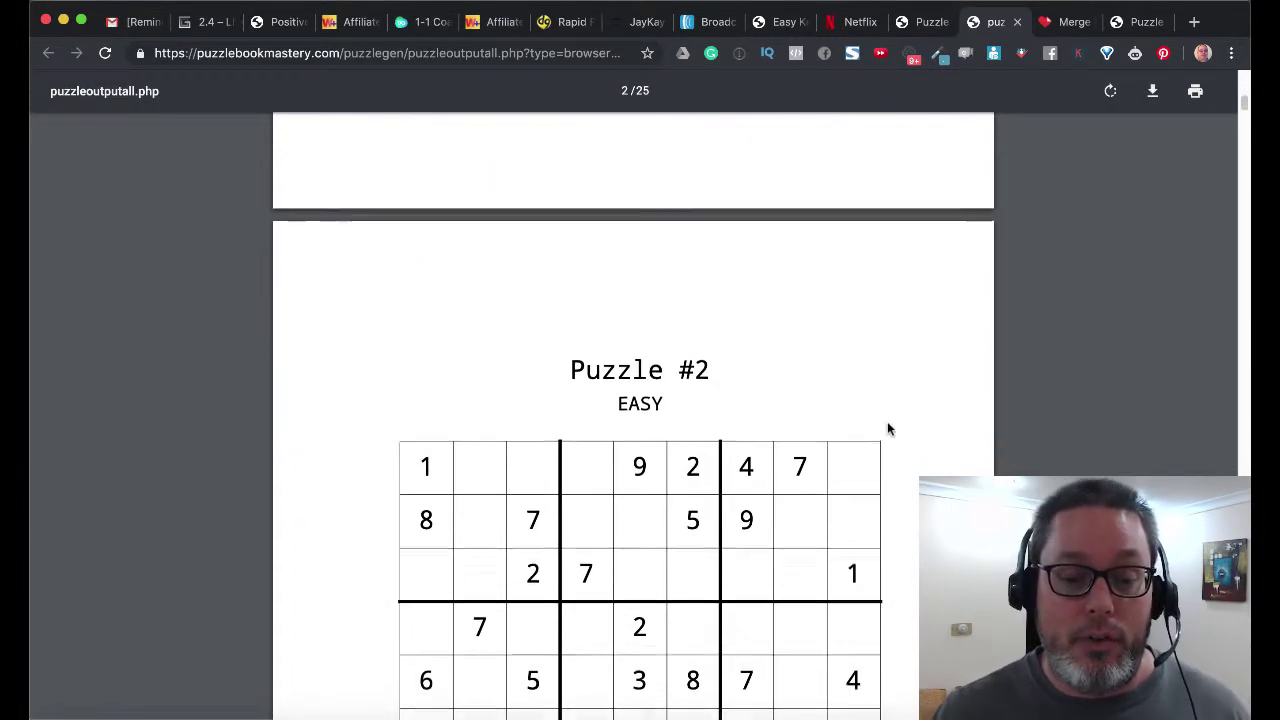
{"action": "scroll", "coordinate": [887, 428], "scroll_direction": "down", "scroll_amount": 20}
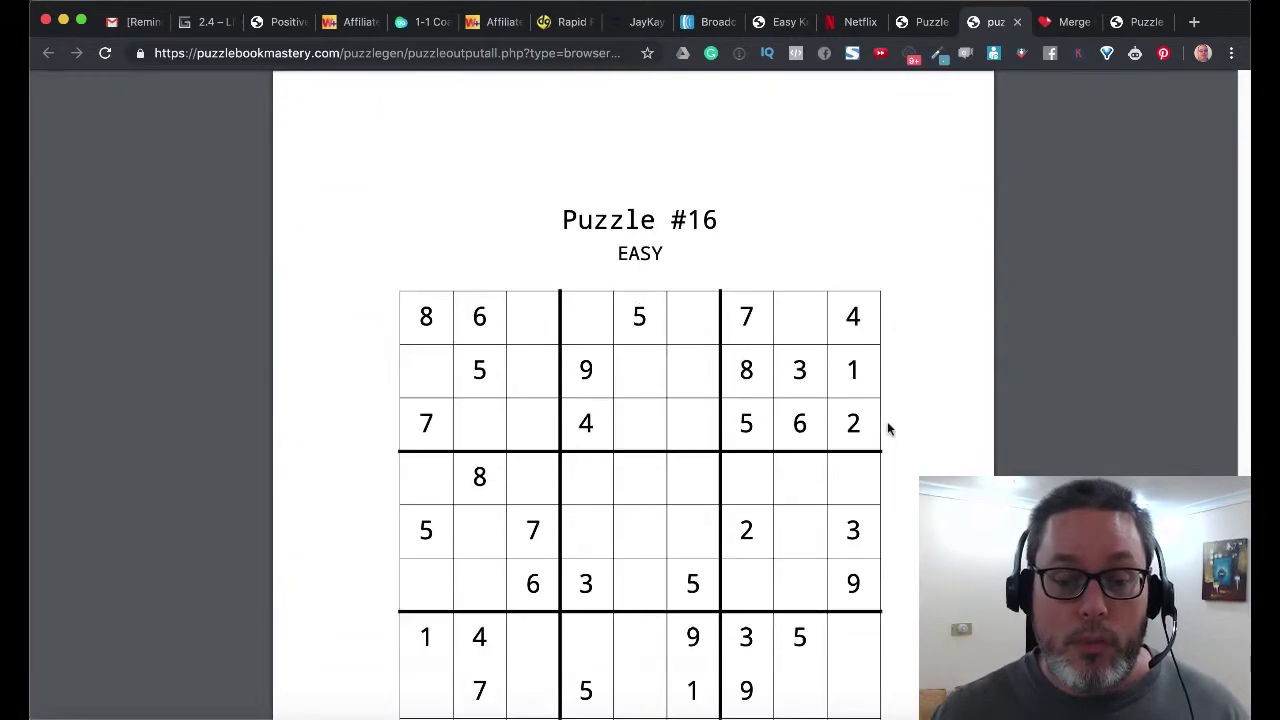
{"action": "scroll", "coordinate": [887, 428], "scroll_direction": "up", "scroll_amount": 1}
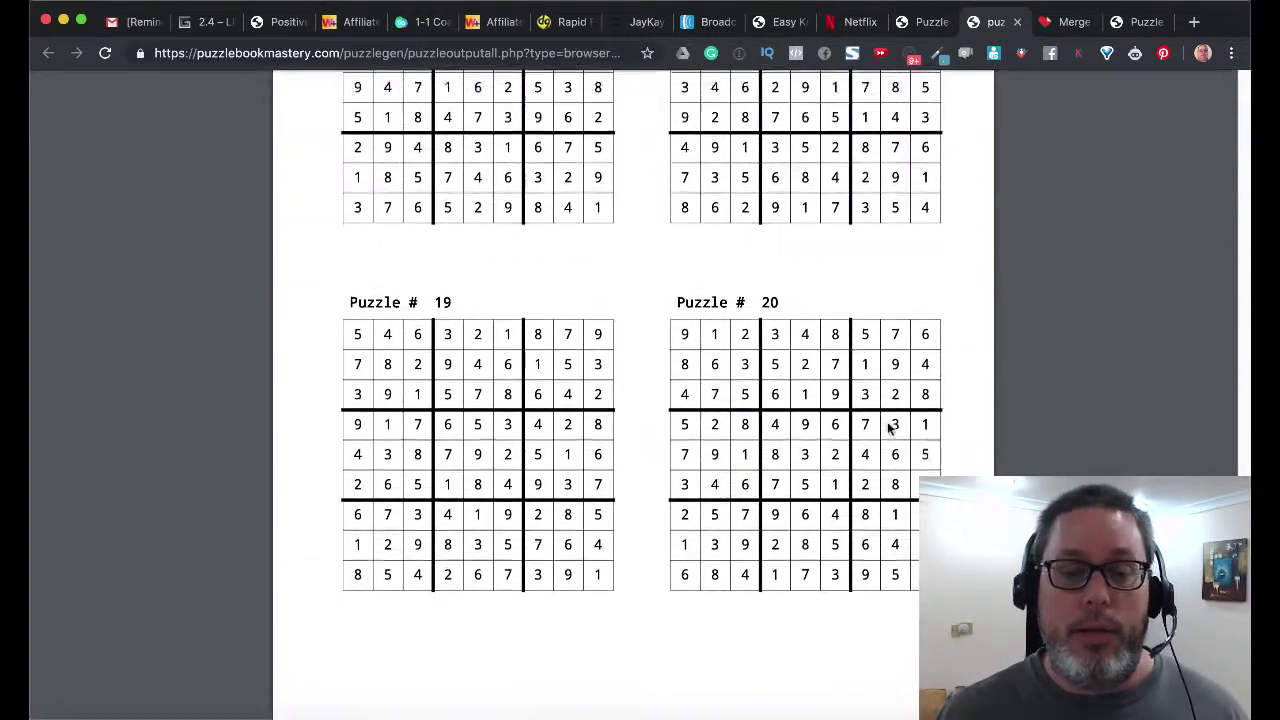
{"action": "scroll", "coordinate": [745, 452], "scroll_direction": "up", "scroll_amount": 12}
{"action": "scroll", "coordinate": [745, 453], "scroll_direction": "up", "scroll_amount": 20}
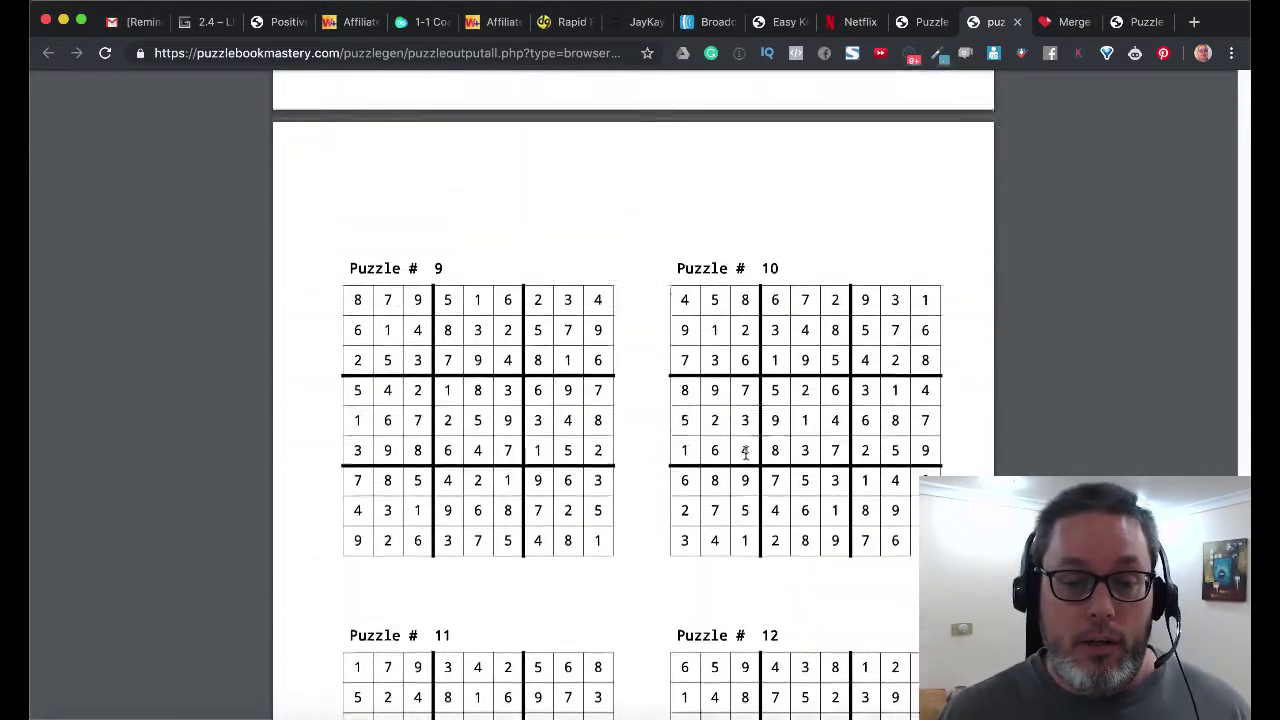
{"action": "scroll", "coordinate": [745, 453], "scroll_direction": "up", "scroll_amount": 1}
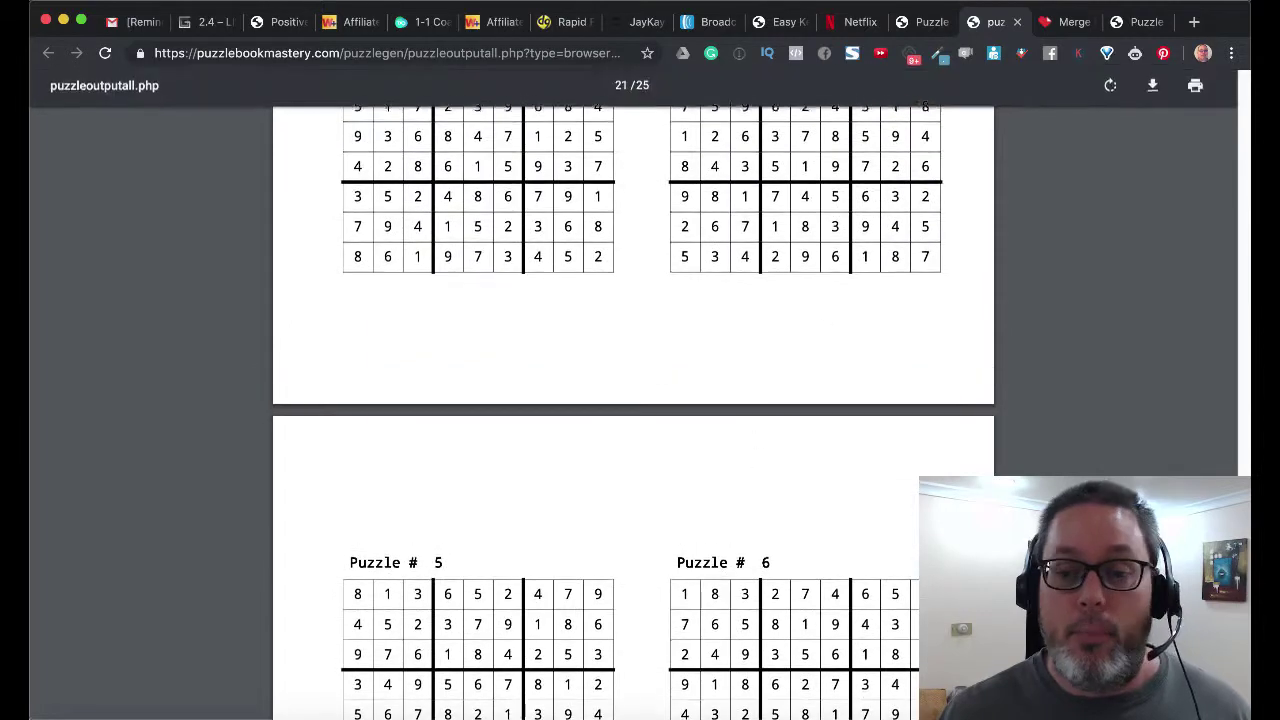
{"action": "left_click", "coordinate": [1017, 22]}
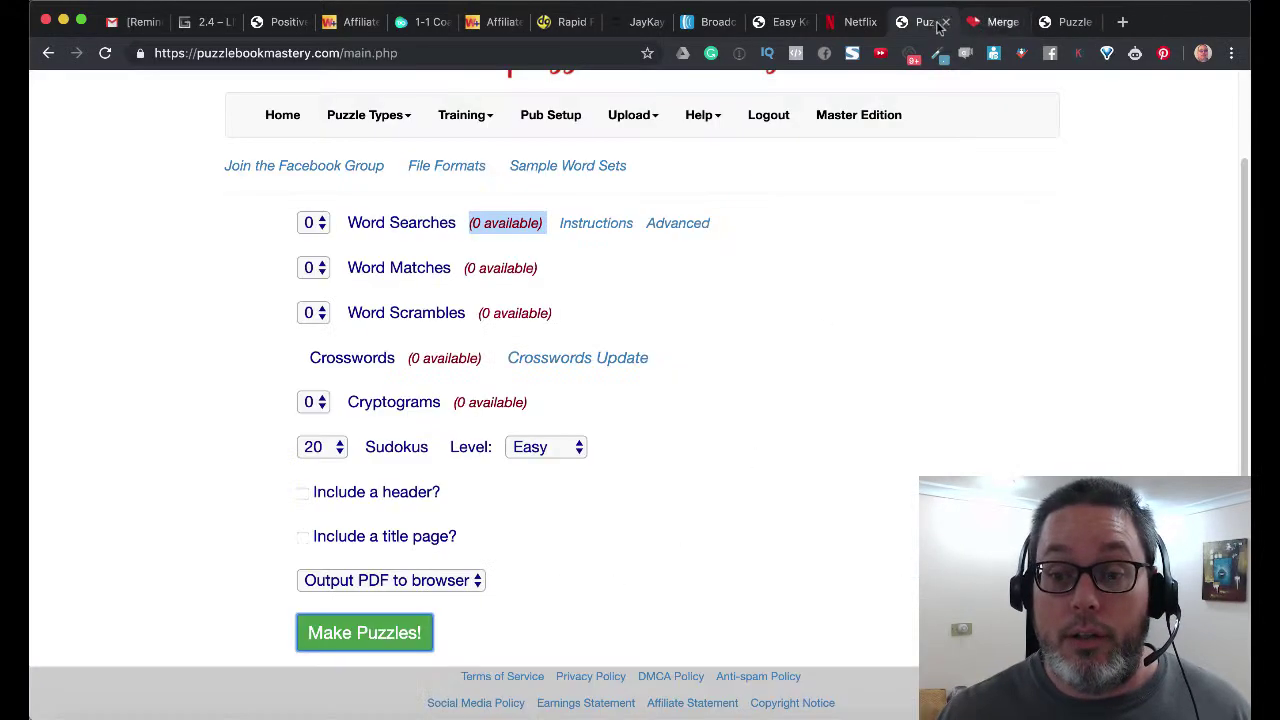
Step: Check the difficulty levels offered for Sudokus without changing the level, and check how many Word Searches are available
{"action": "left_click_drag", "start_coordinate": [362, 447], "coordinate": [440, 446]}
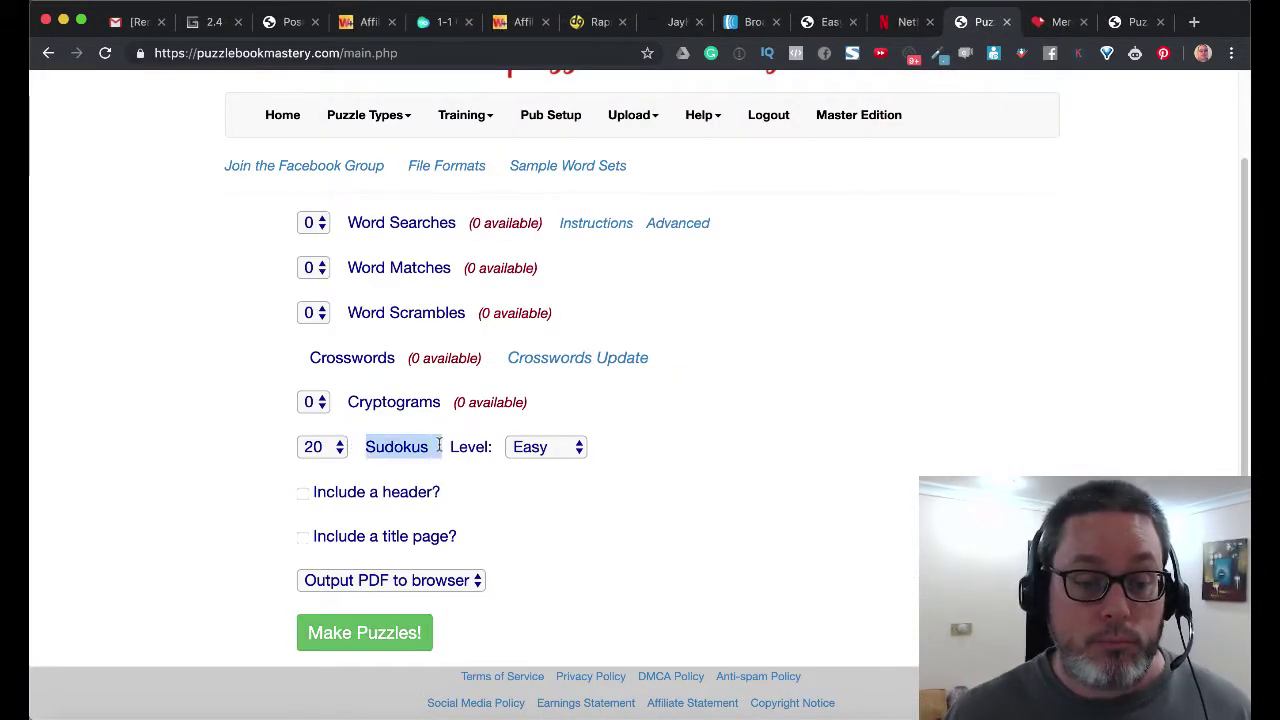
{"action": "left_click", "coordinate": [565, 453]}
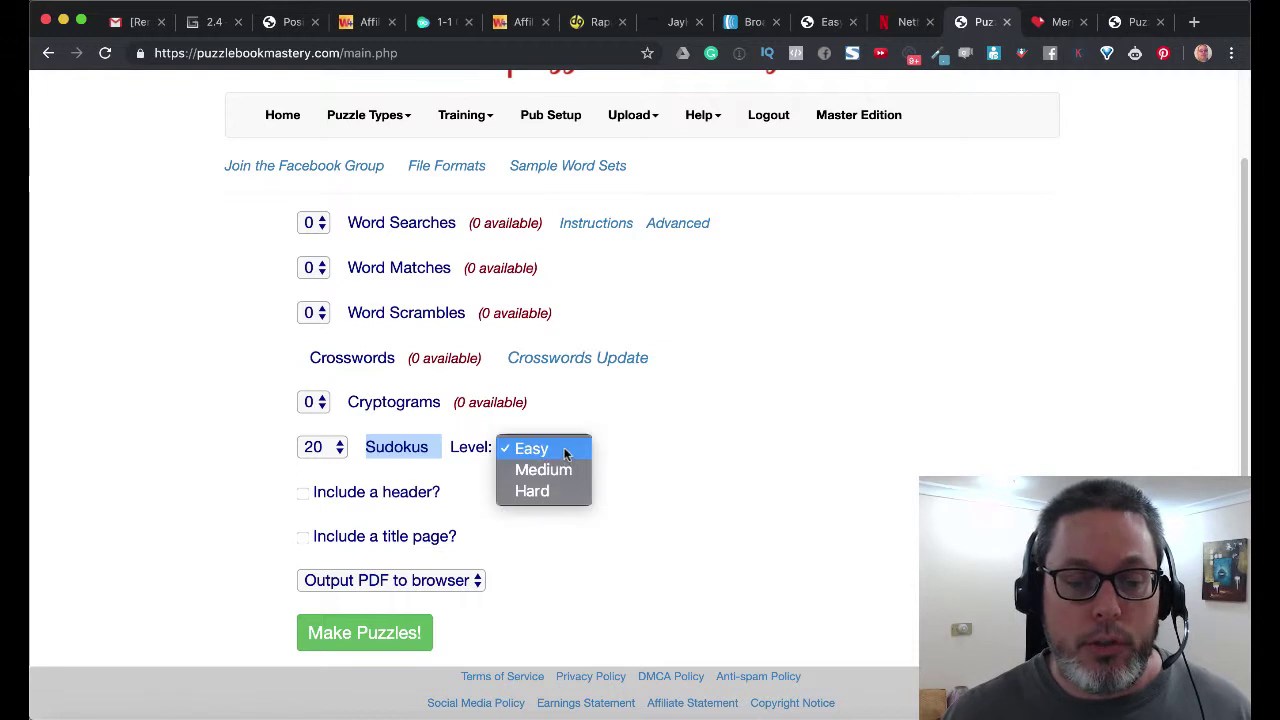
{"action": "left_click", "coordinate": [734, 482]}
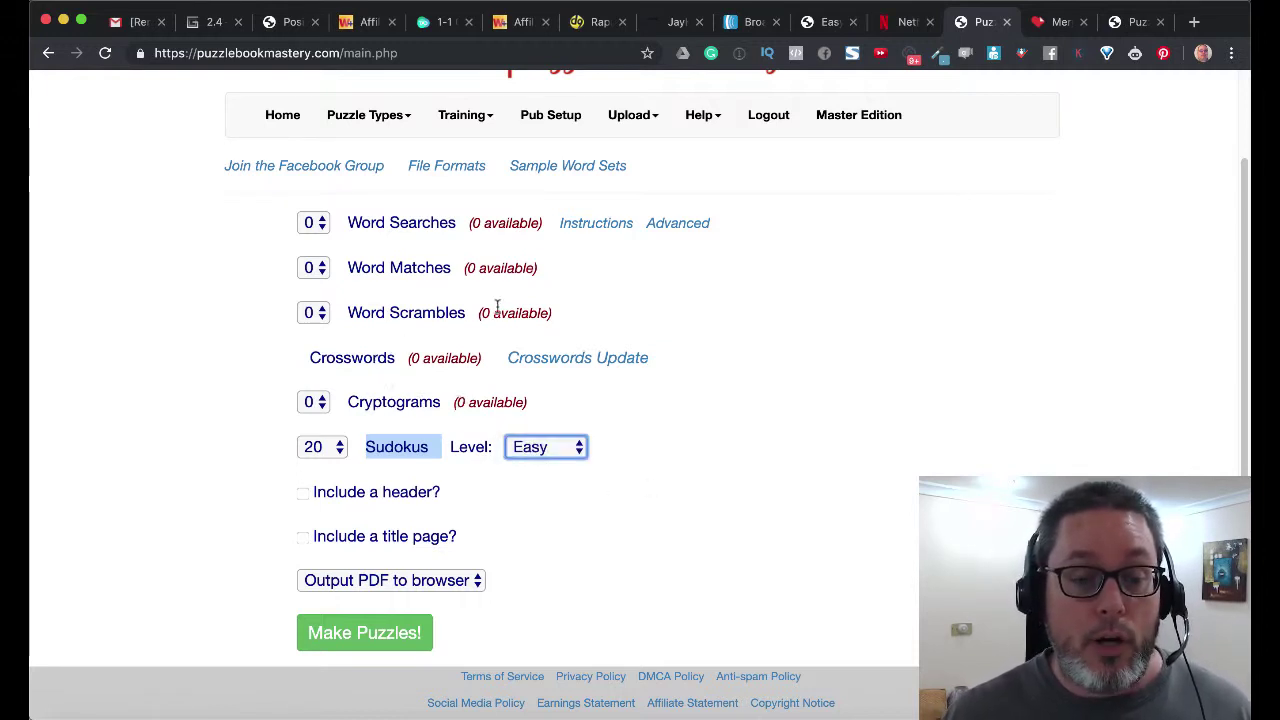
{"action": "left_click", "coordinate": [603, 298]}
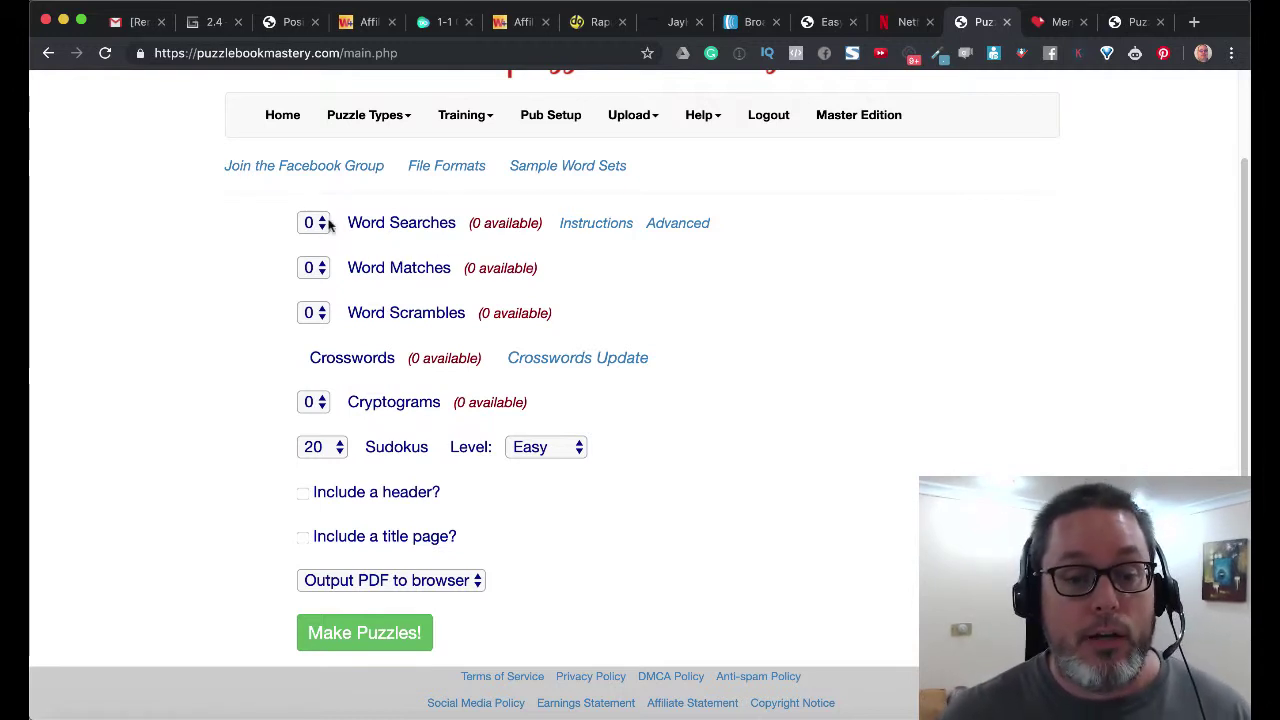
{"action": "scroll", "coordinate": [430, 226], "scroll_direction": "up", "scroll_amount": 2}
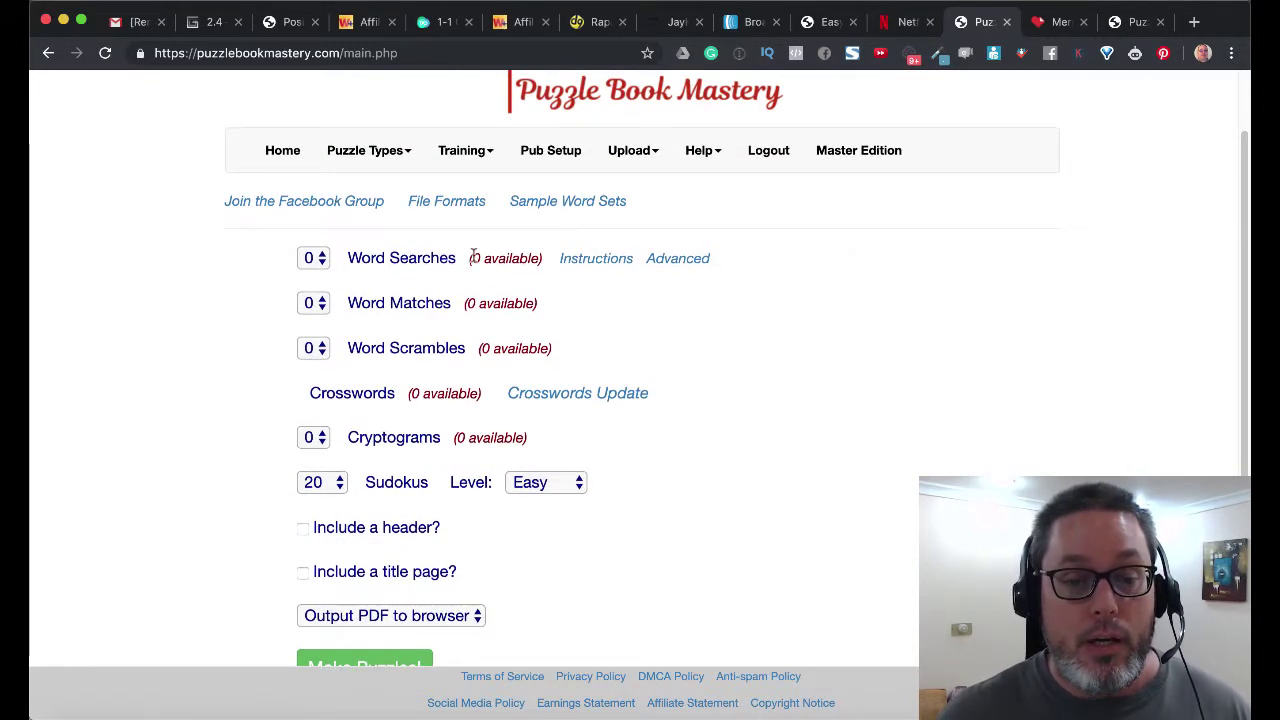
{"action": "left_click_drag", "start_coordinate": [468, 258], "coordinate": [545, 258]}
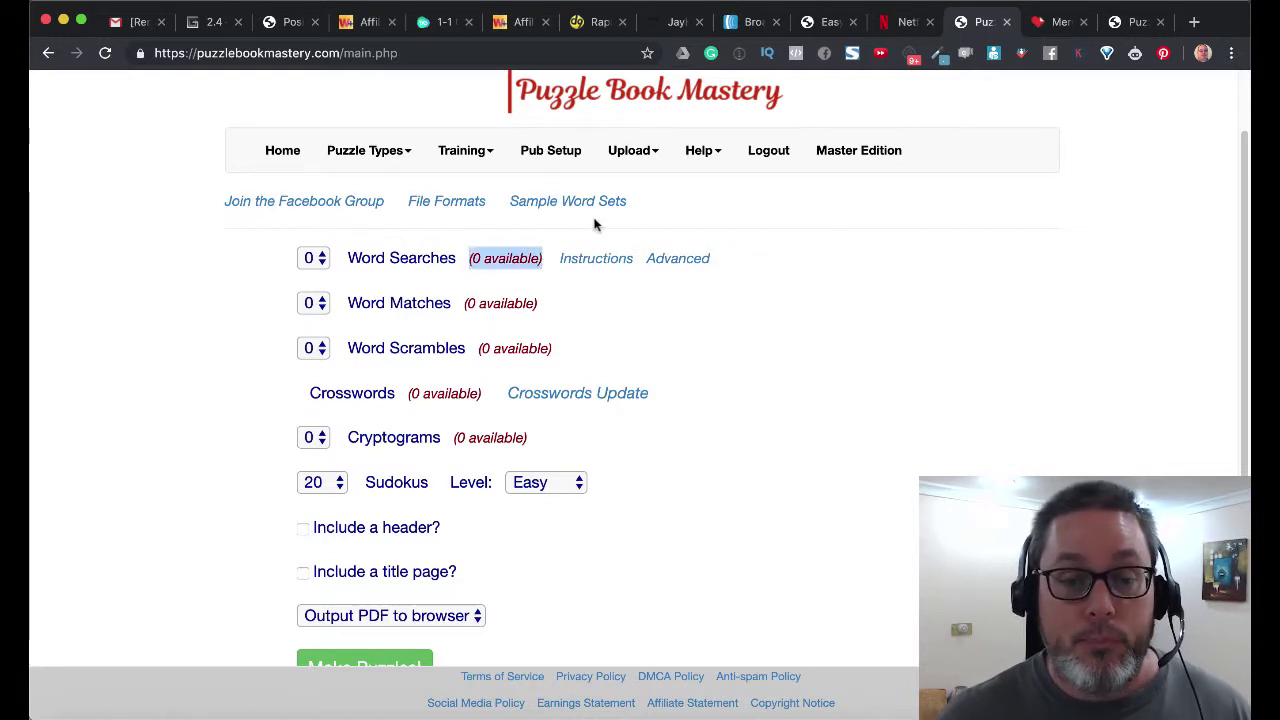
Step: View the list of training topics, and open the upload page for word search files
{"action": "left_click", "coordinate": [486, 152]}
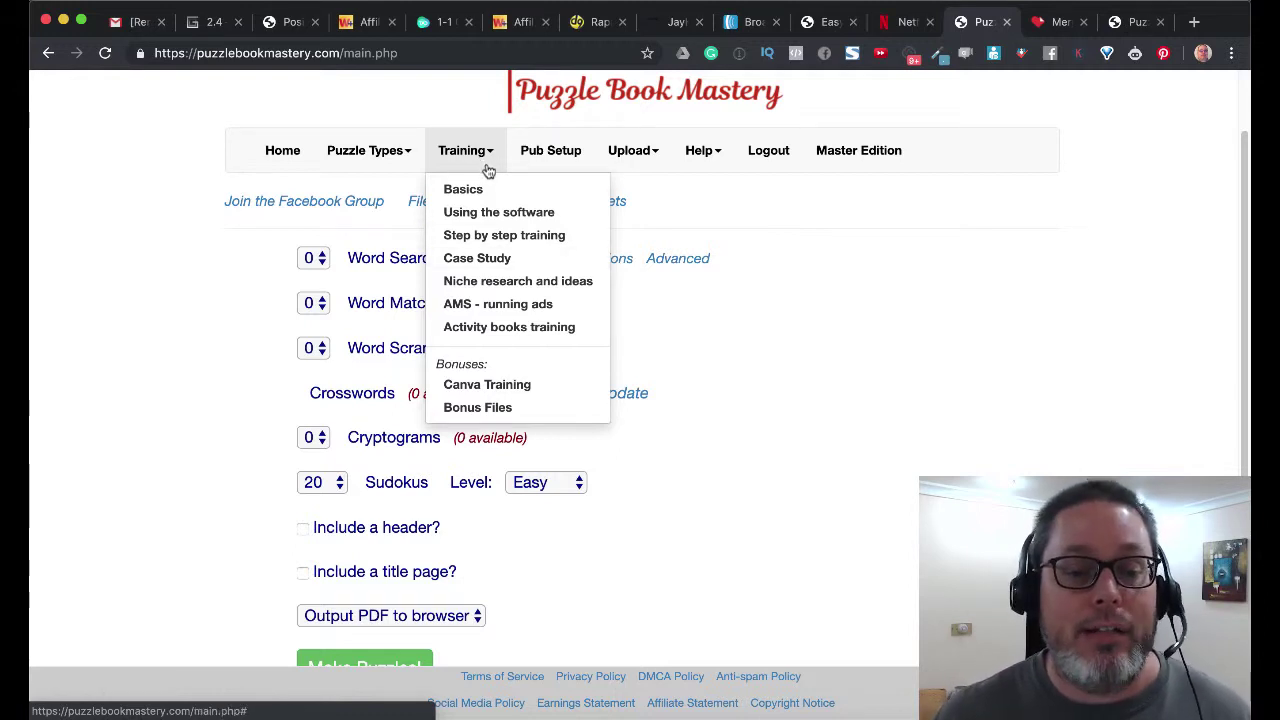
{"action": "left_click", "coordinate": [778, 340]}
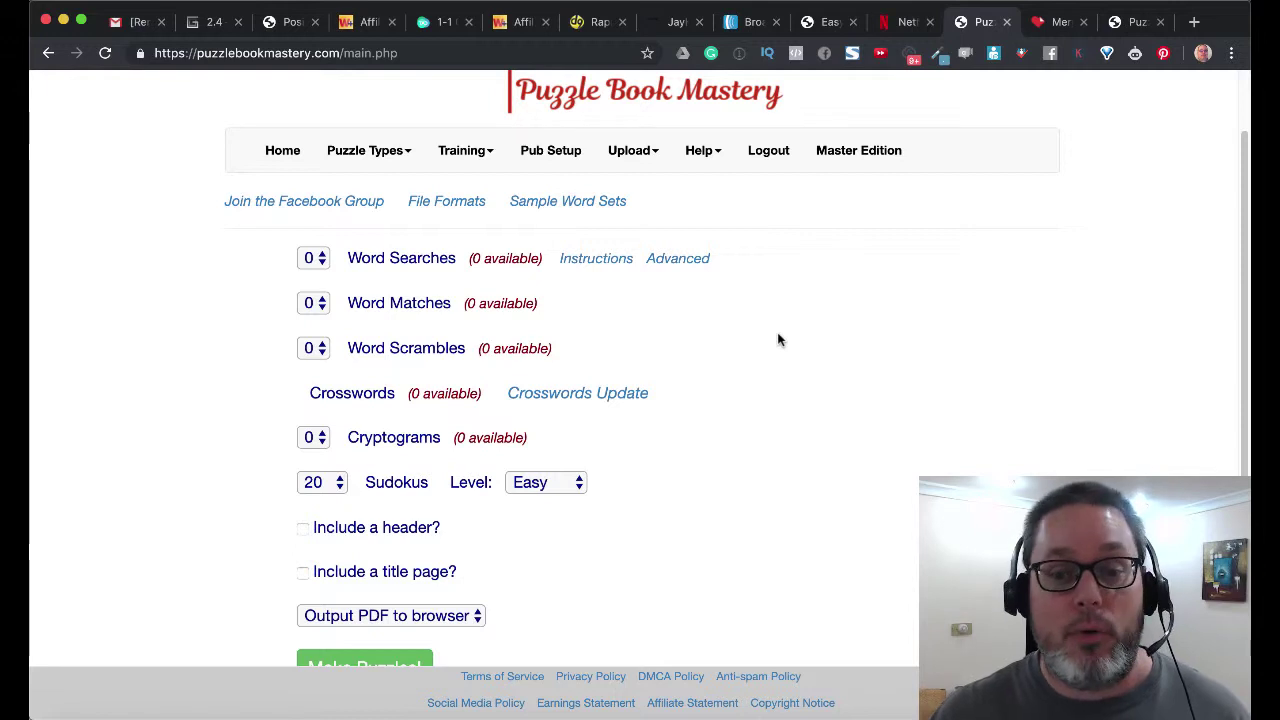
{"action": "left_click", "coordinate": [648, 158]}
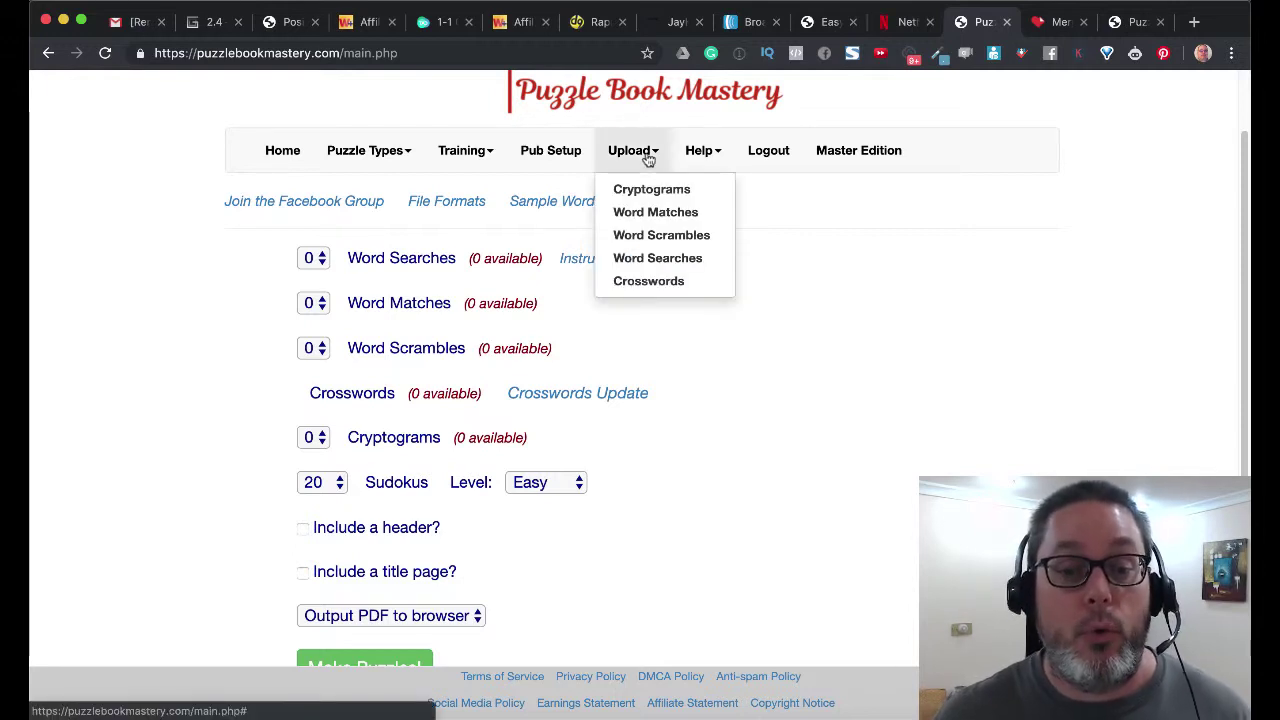
{"action": "left_click", "coordinate": [659, 259]}
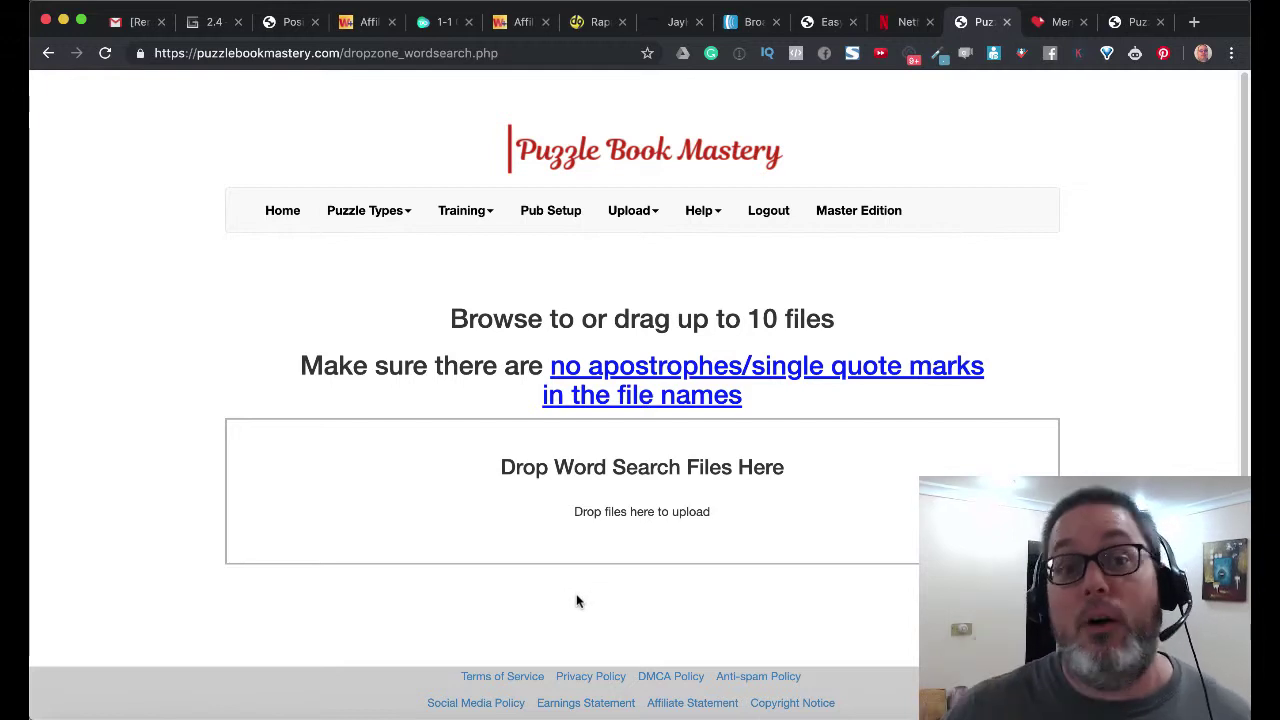
Step: Switch to the text editor and examine how the title line and word list are laid out in Park.txt
{"action": "left_click", "coordinate": [372, 713]}
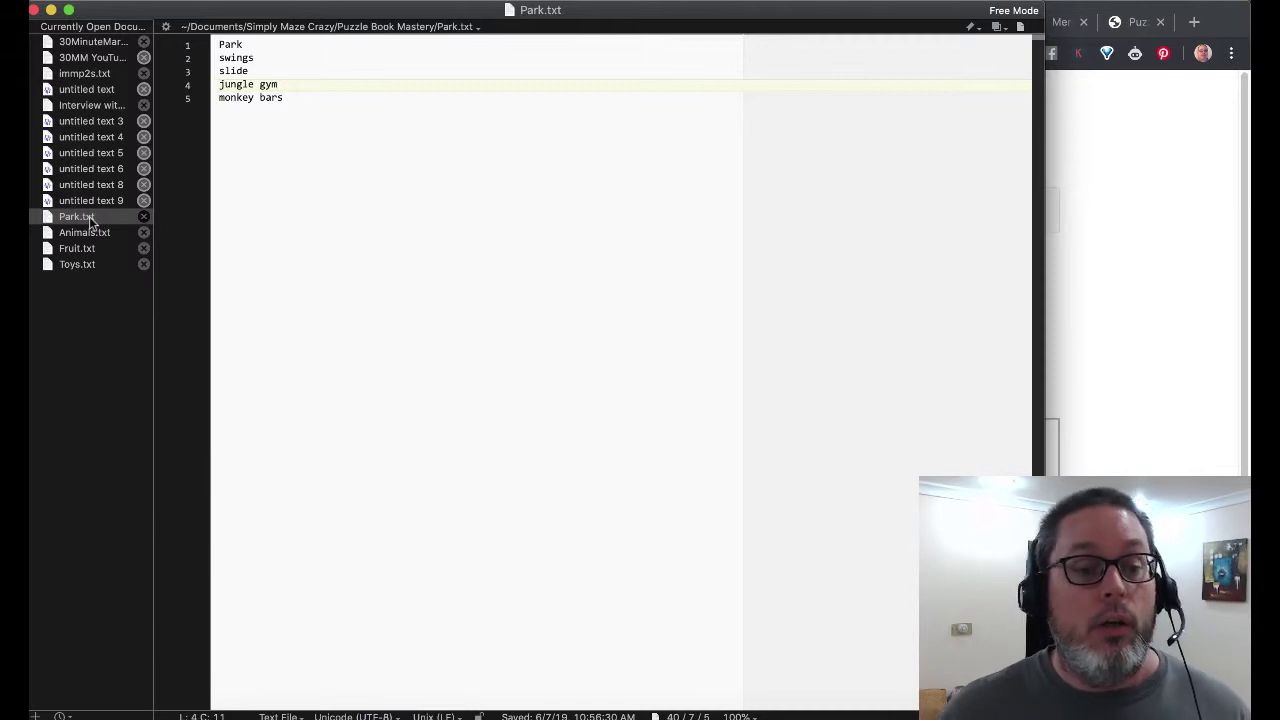
{"action": "left_click_drag", "start_coordinate": [216, 43], "coordinate": [292, 97]}
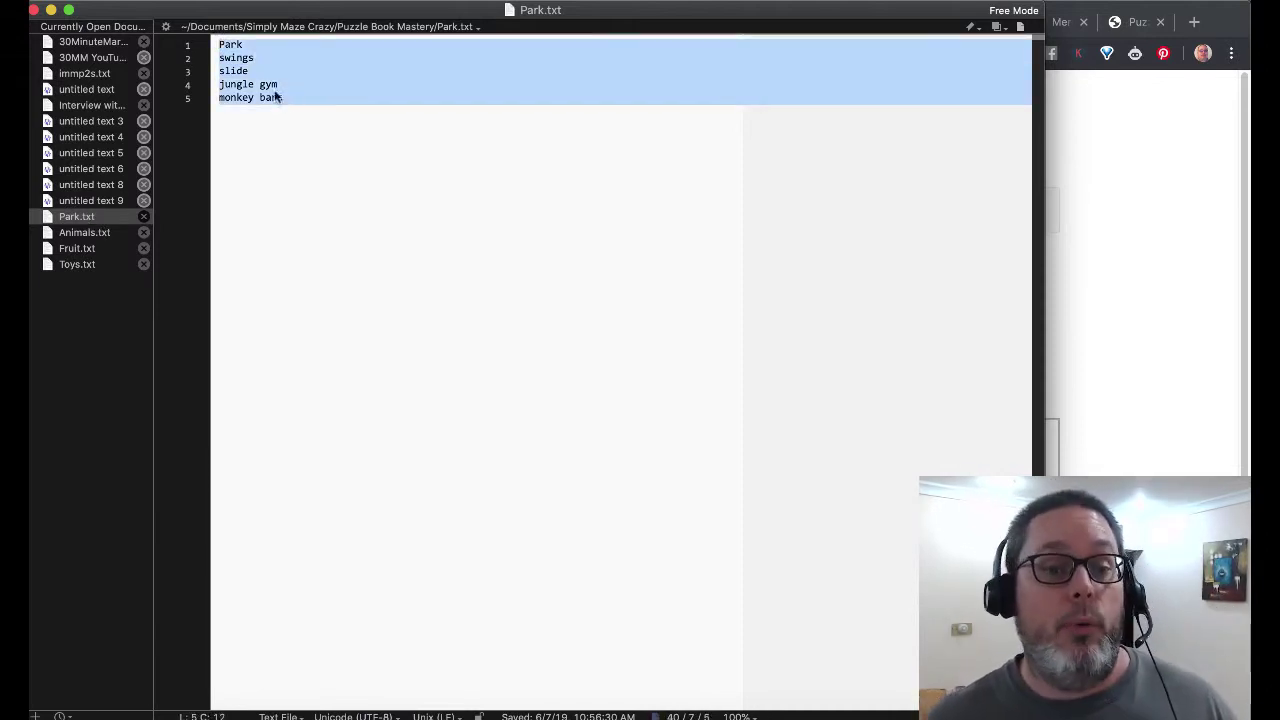
{"action": "double_click", "coordinate": [230, 45]}
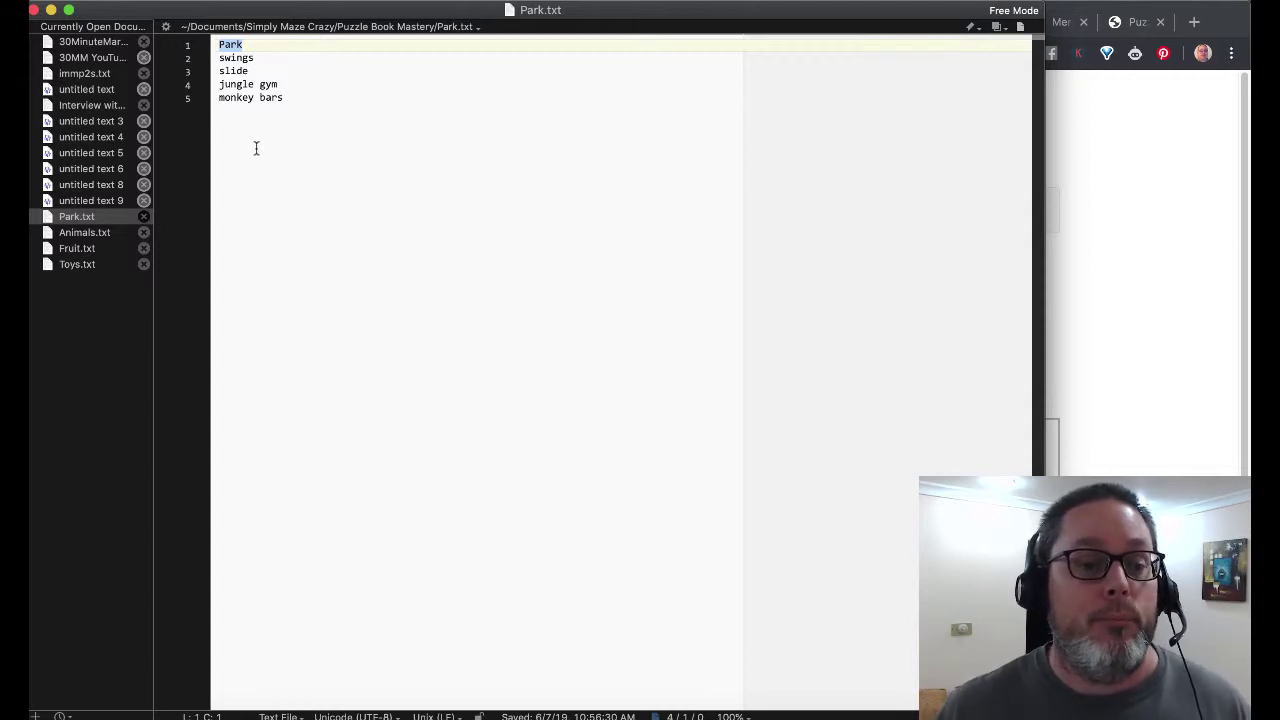
{"action": "left_click", "coordinate": [220, 57]}
{"action": "left_click_drag", "start_coordinate": [221, 44], "coordinate": [245, 97]}
Step: View the titles and word lists in Animals.txt, Fruit.txt and Toys.txt
{"action": "left_click", "coordinate": [100, 233]}
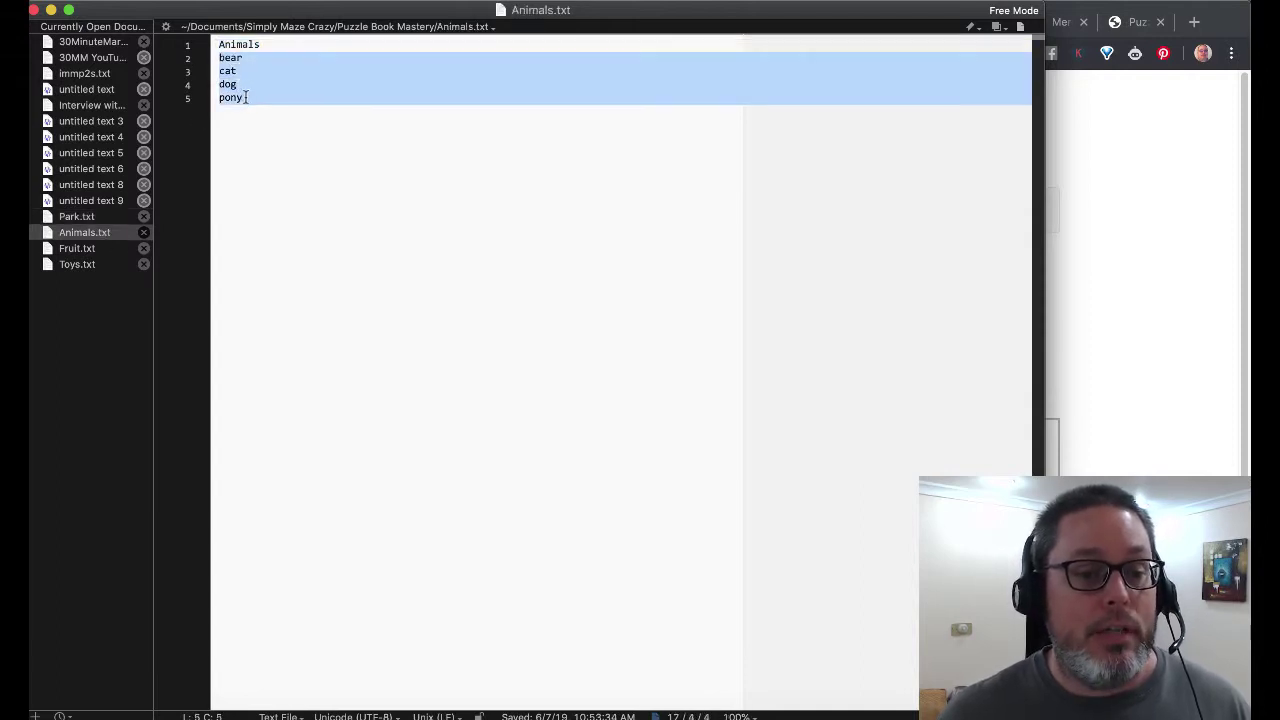
{"action": "left_click", "coordinate": [80, 249]}
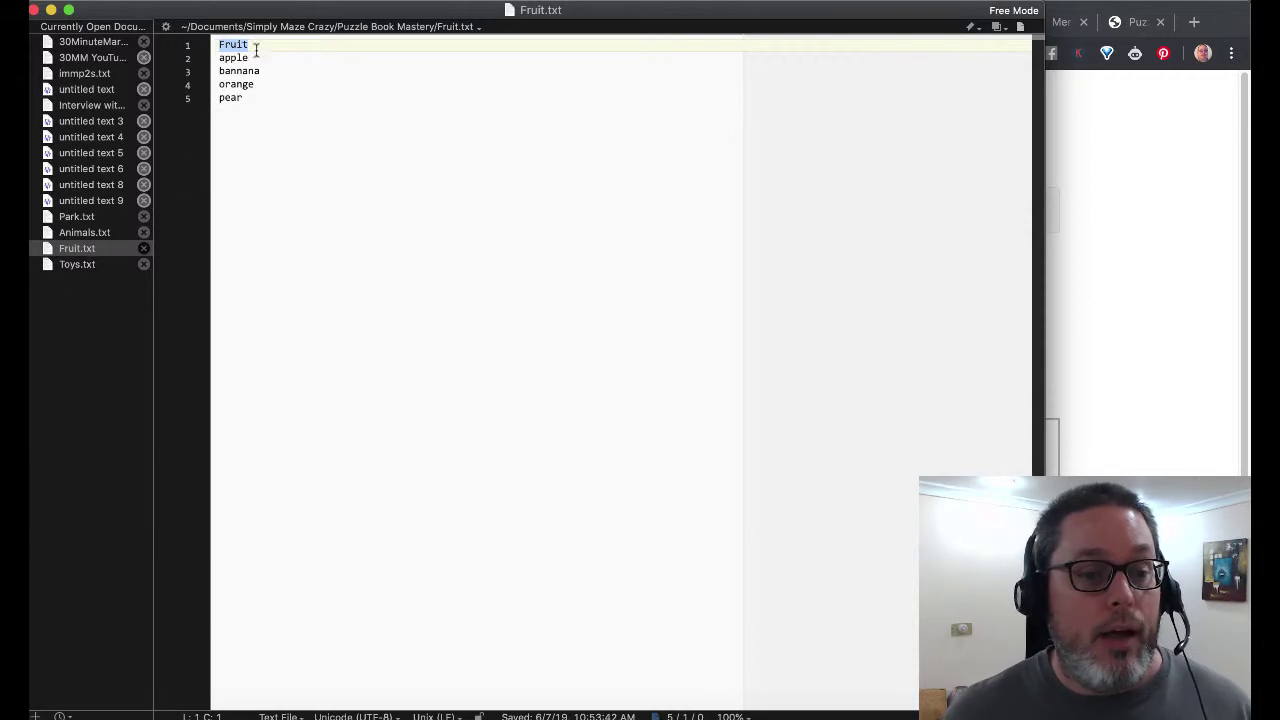
{"action": "left_click", "coordinate": [95, 264]}
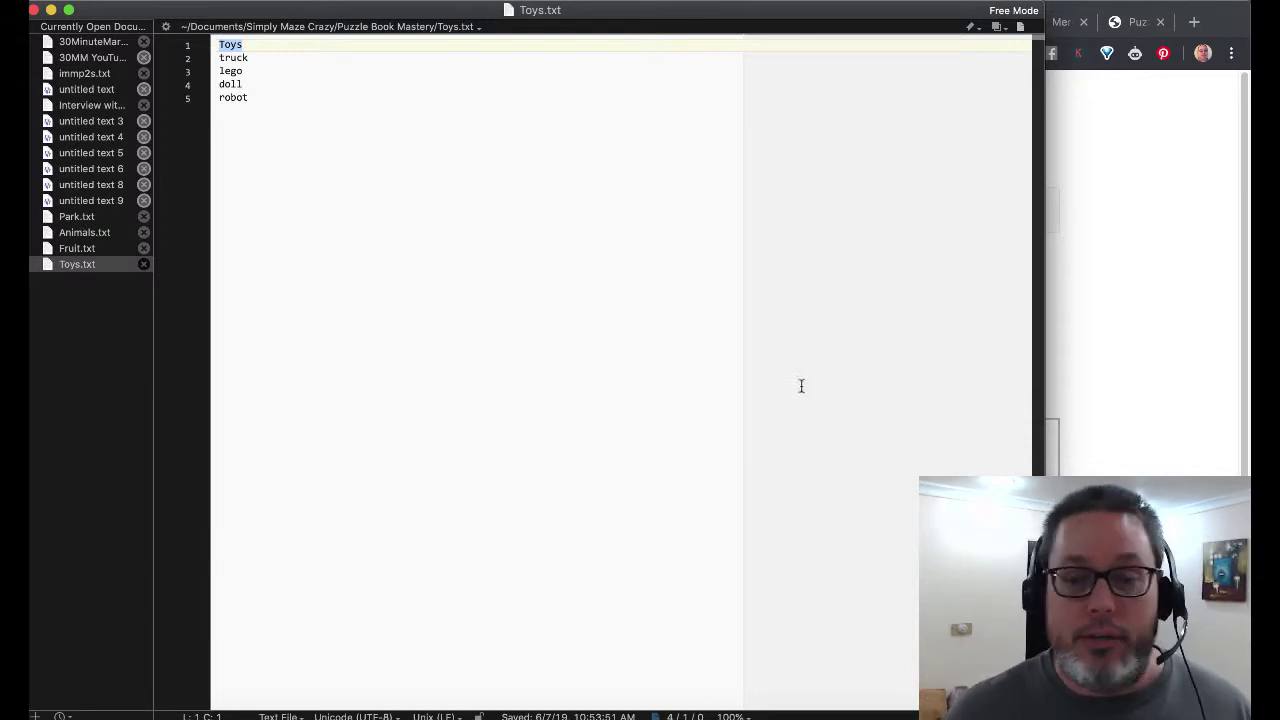
Step: Back in the browser, upload Park.txt, Toys.txt, Fruit.txt and Animals.txt as word search files and complete their processing
{"action": "left_click", "coordinate": [1089, 374]}
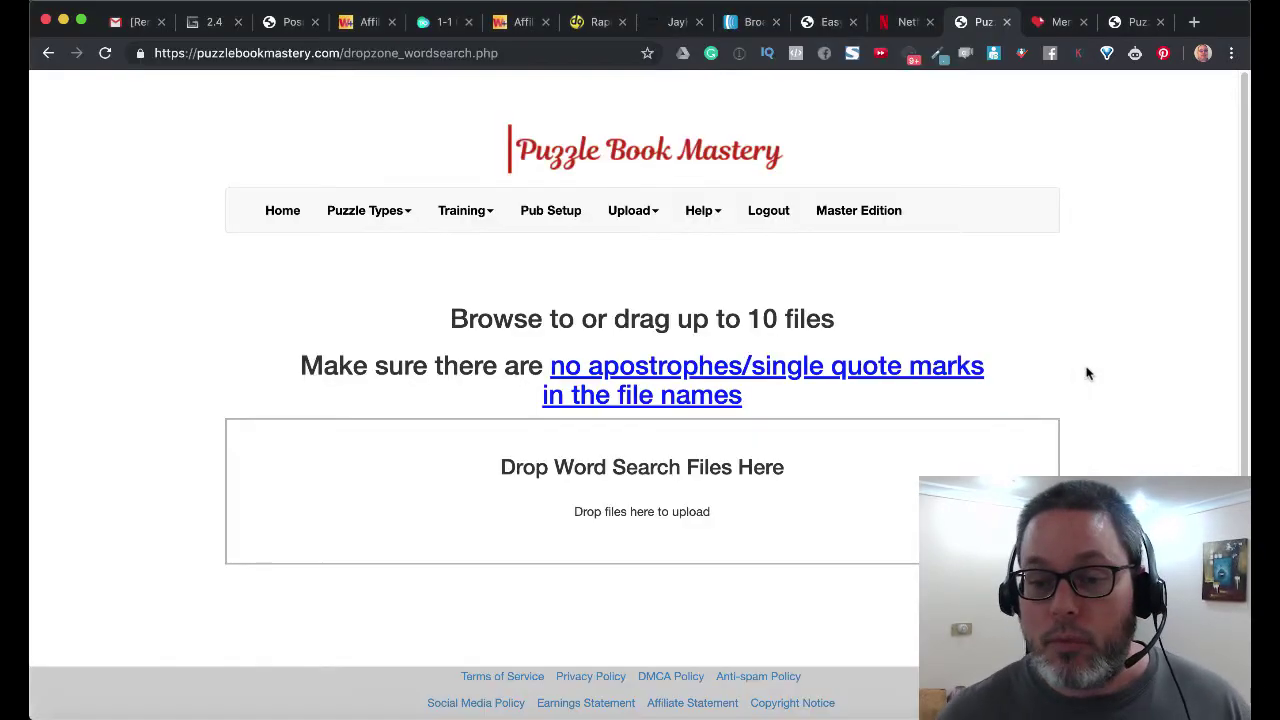
{"action": "left_click", "coordinate": [621, 514]}
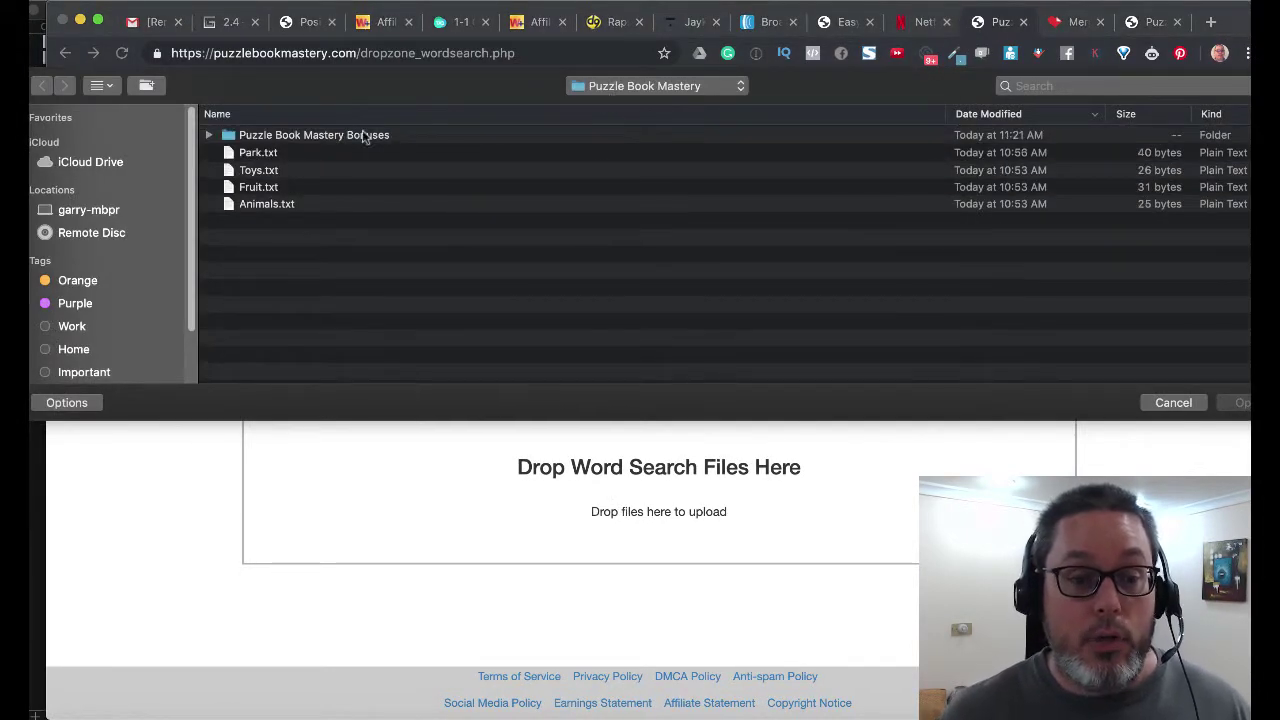
{"action": "left_click", "coordinate": [277, 155]}
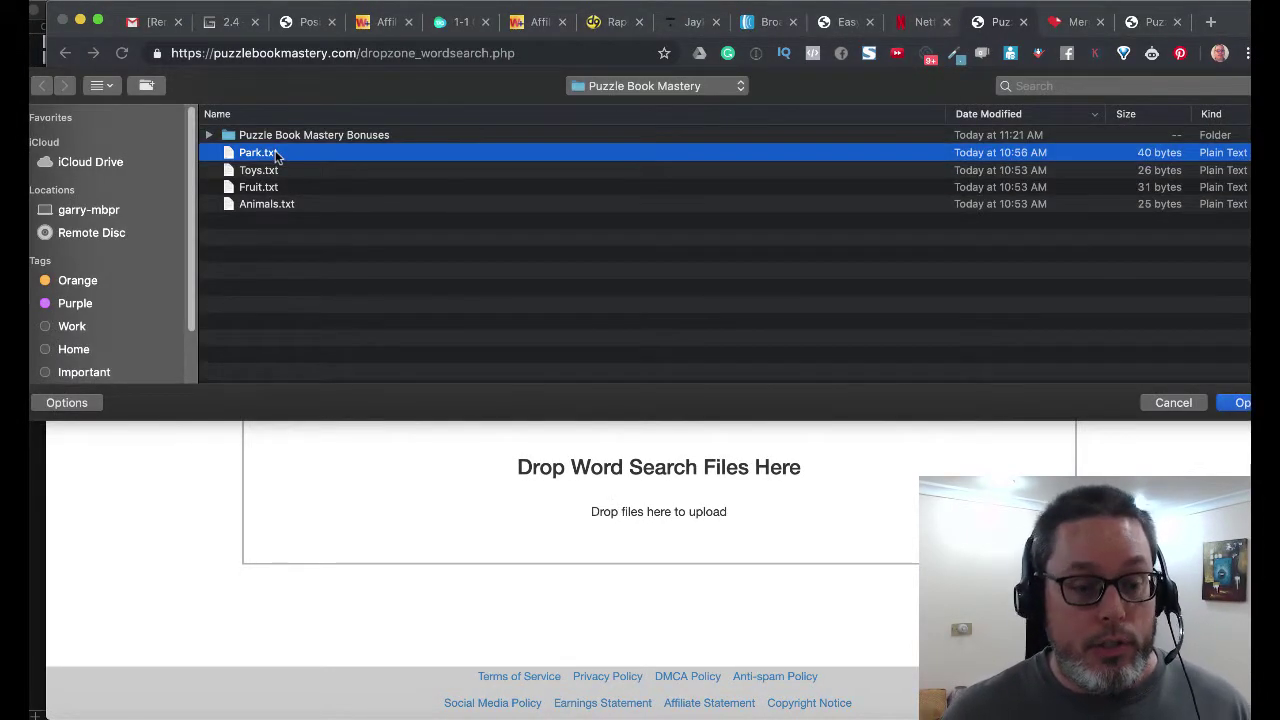
{"action": "left_click", "coordinate": [282, 204], "text": "shift"}
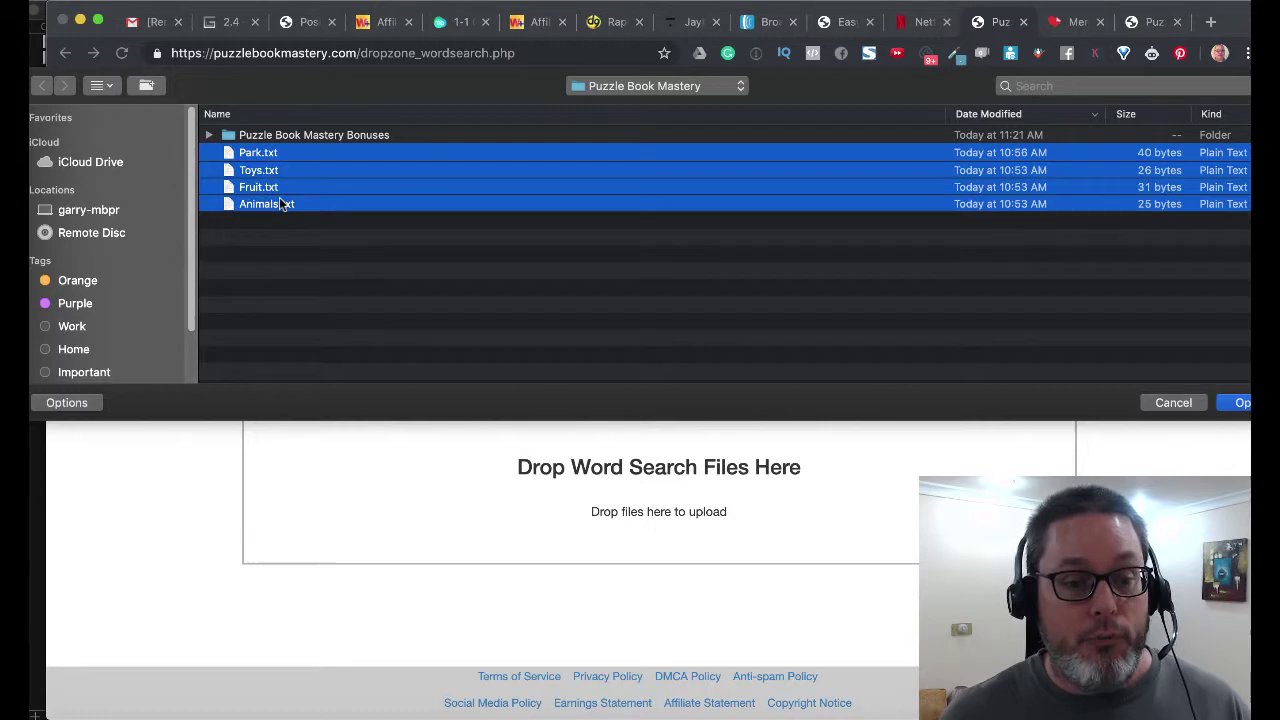
{"action": "left_click", "coordinate": [1242, 402]}
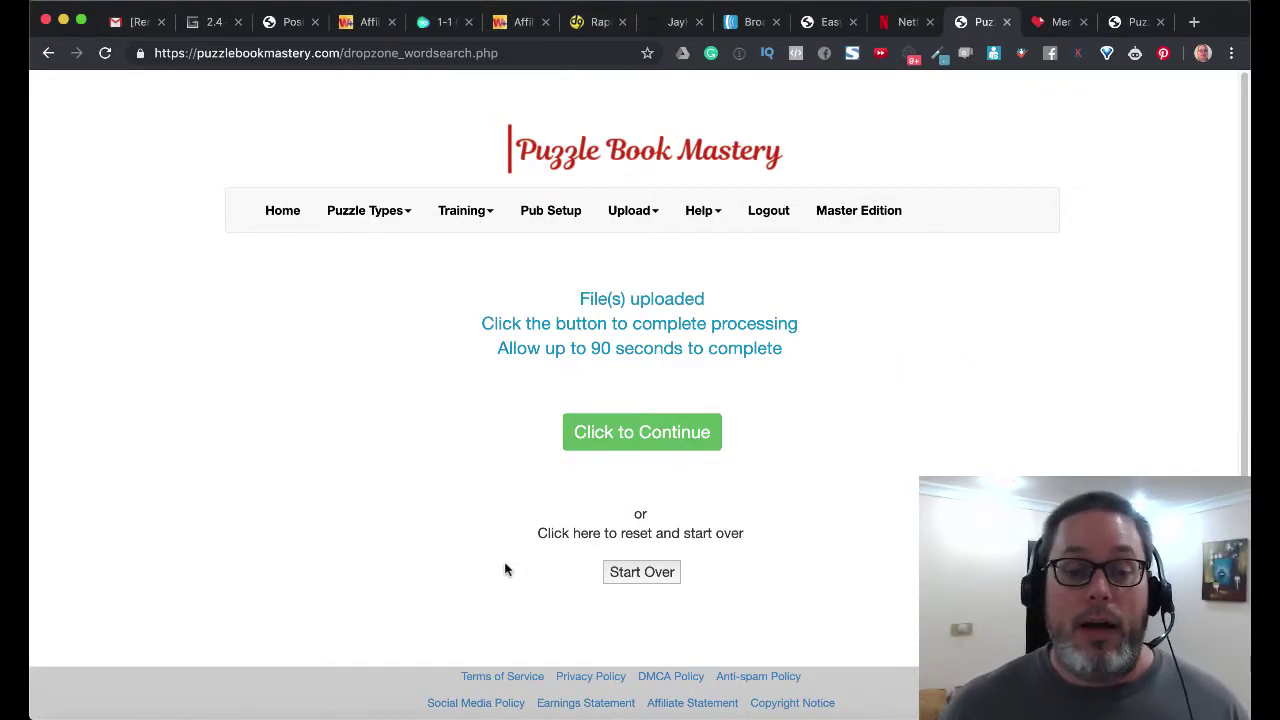
{"action": "left_click", "coordinate": [685, 425]}
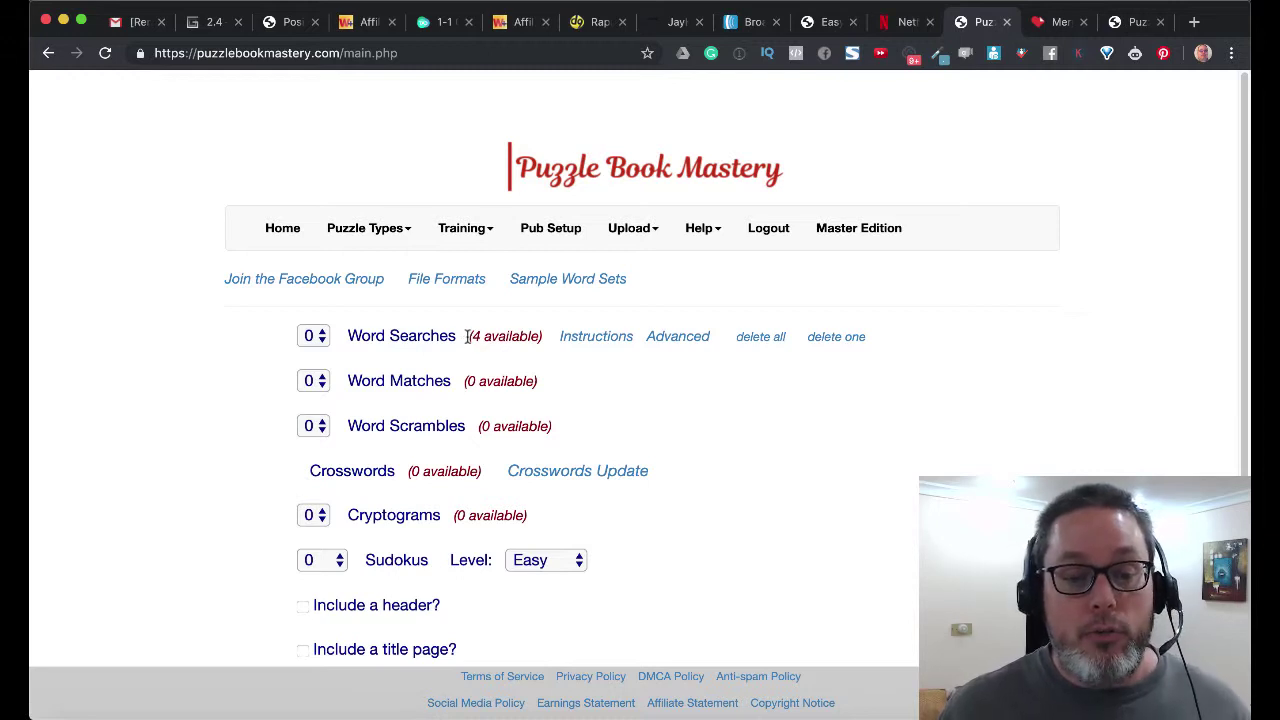
Step: Check how many Word Searches are available and which quantities are offered, without changing the quantity
{"action": "left_click_drag", "start_coordinate": [466, 336], "coordinate": [546, 333]}
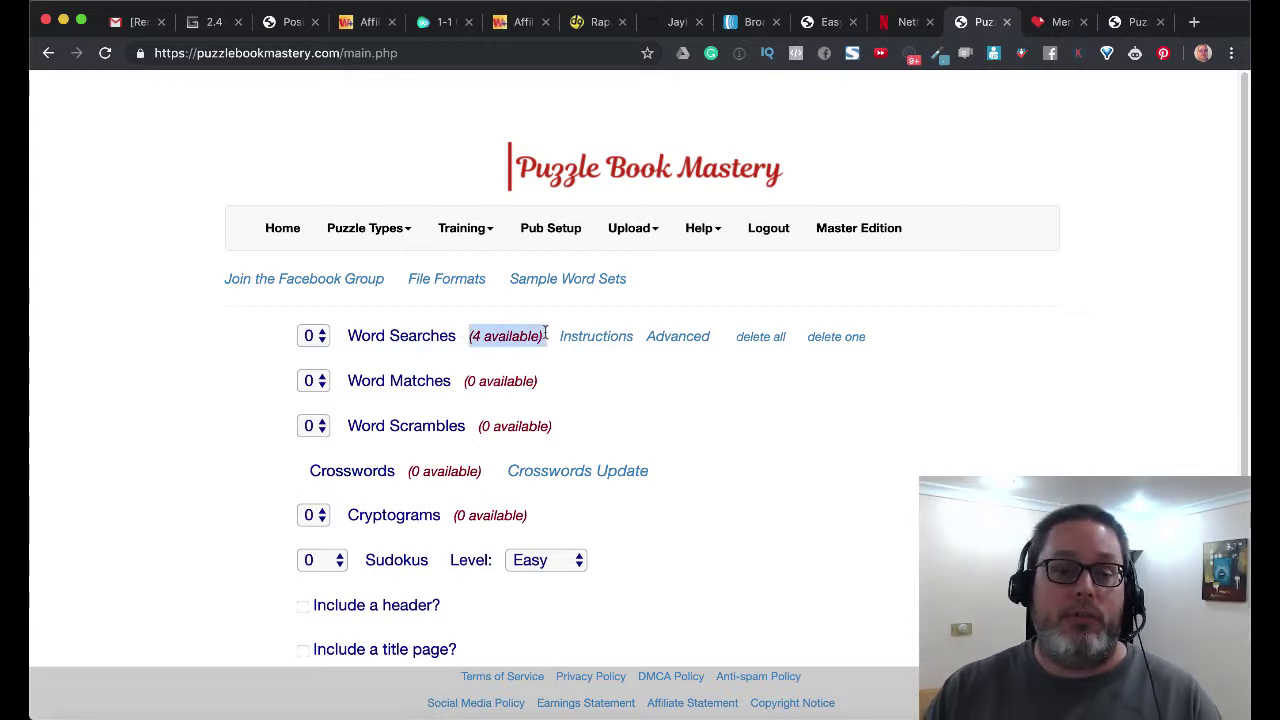
{"action": "left_click", "coordinate": [316, 338]}
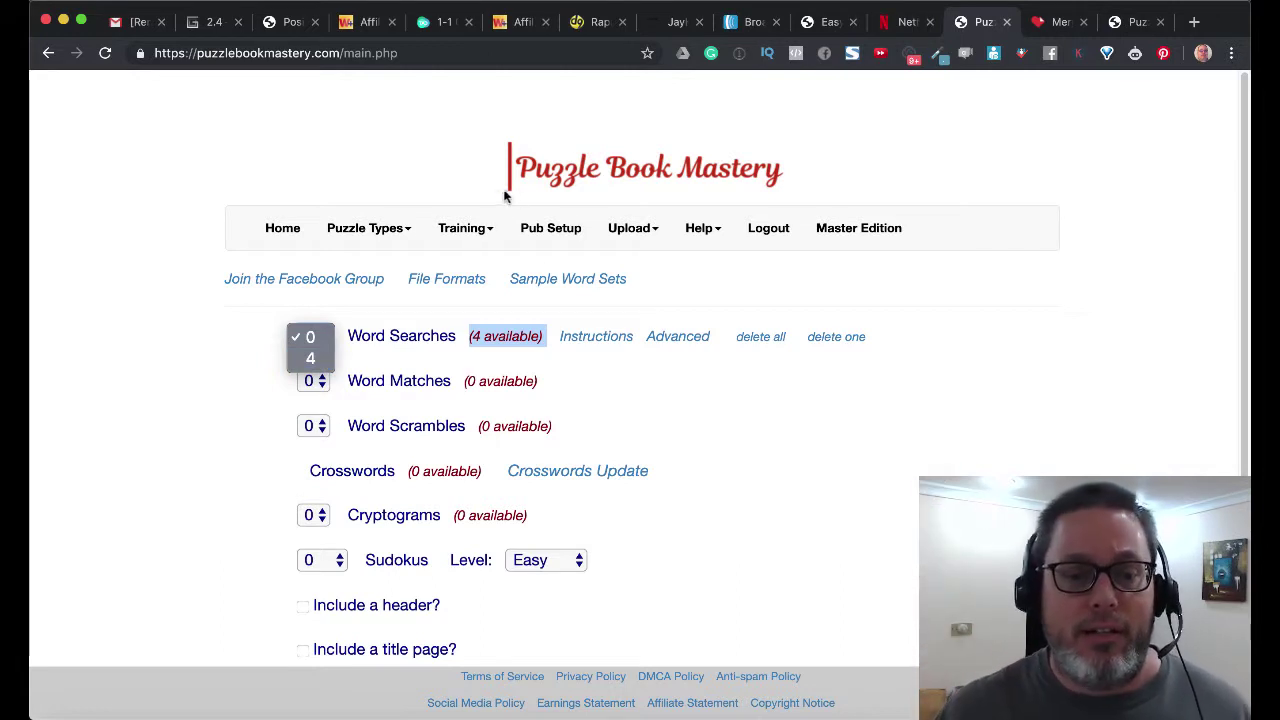
{"action": "left_click", "coordinate": [695, 400]}
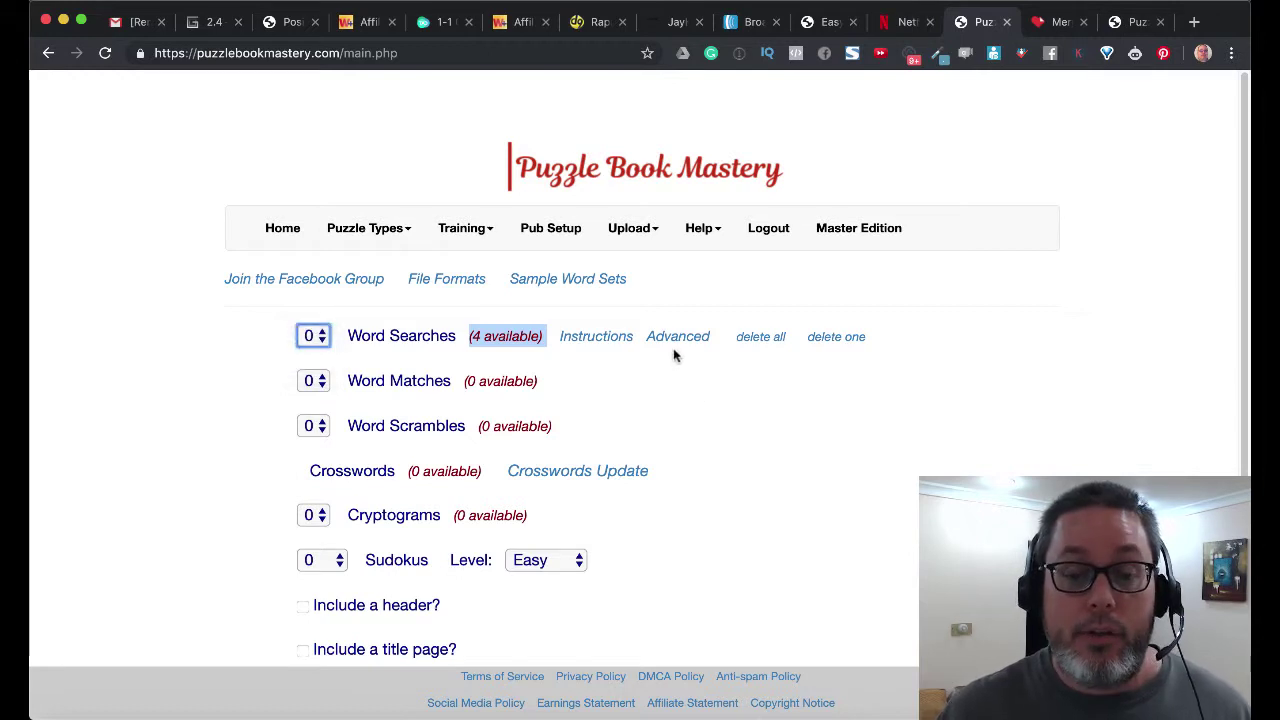
Step: Open the advanced word search selection and include the Animals, Fruit, Park and Toys puzzles
{"action": "left_click", "coordinate": [672, 345]}
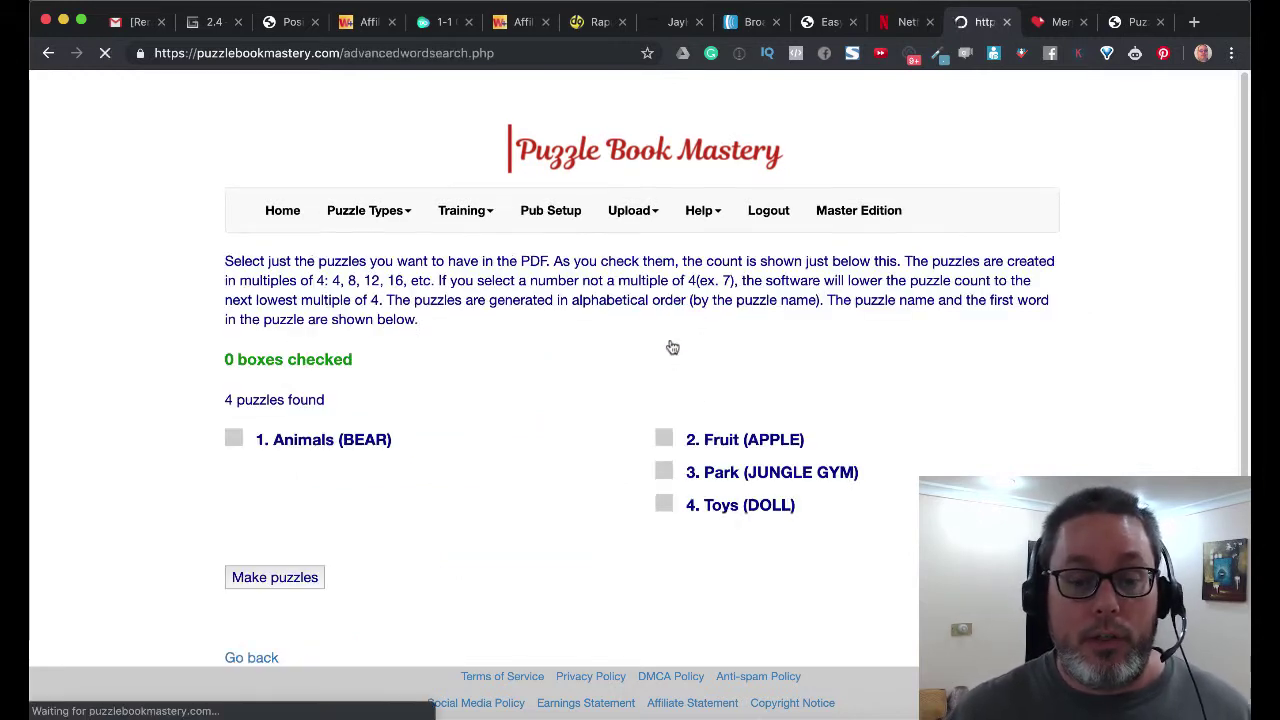
{"action": "left_click", "coordinate": [236, 440]}
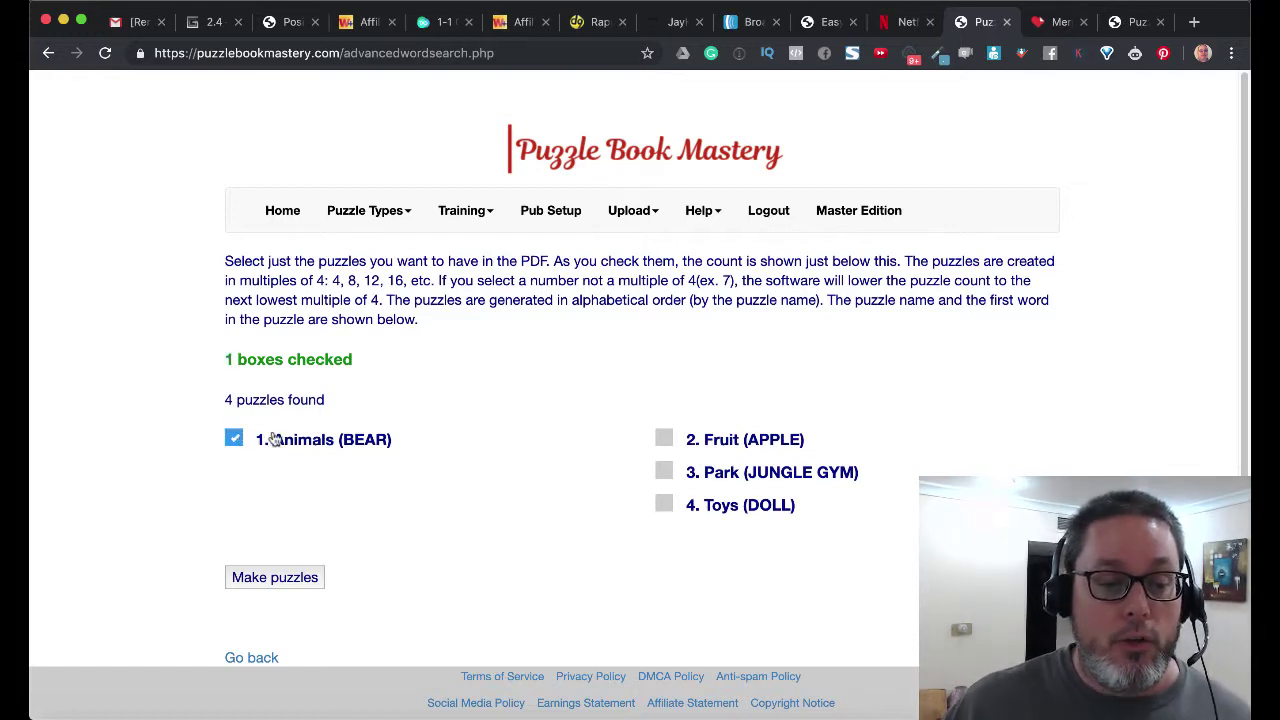
{"action": "left_click", "coordinate": [665, 439]}
{"action": "left_click", "coordinate": [665, 471]}
{"action": "left_click", "coordinate": [665, 504]}
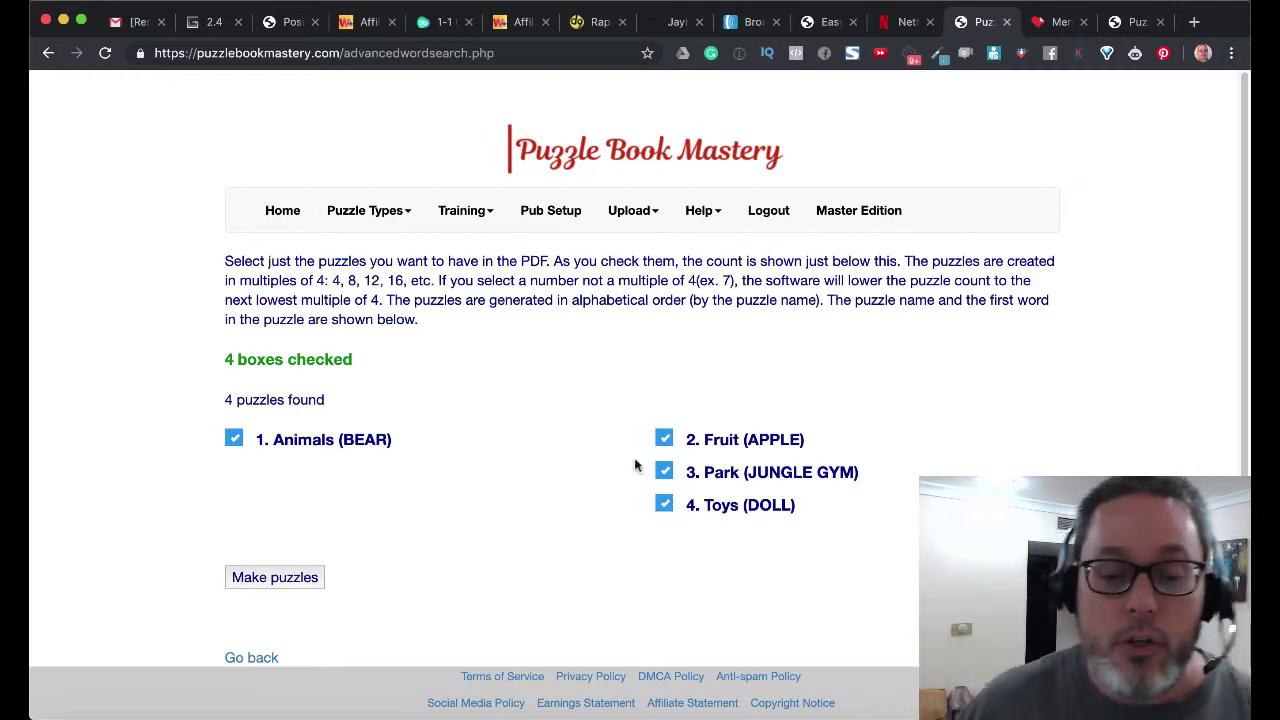
Step: Deselect the Animals, Fruit, Park and Toys puzzles and return to the main puzzle generator page
{"action": "left_click", "coordinate": [233, 441]}
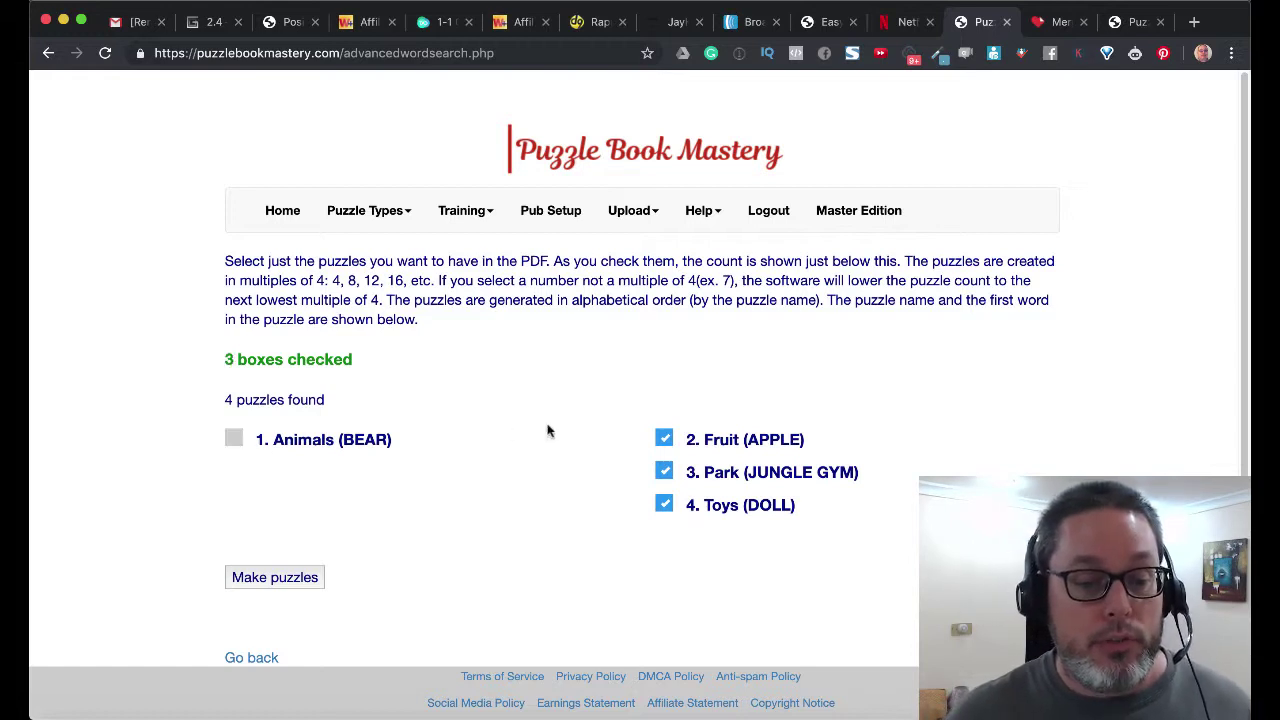
{"action": "left_click", "coordinate": [664, 440]}
{"action": "left_click", "coordinate": [664, 473]}
{"action": "left_click", "coordinate": [664, 504]}
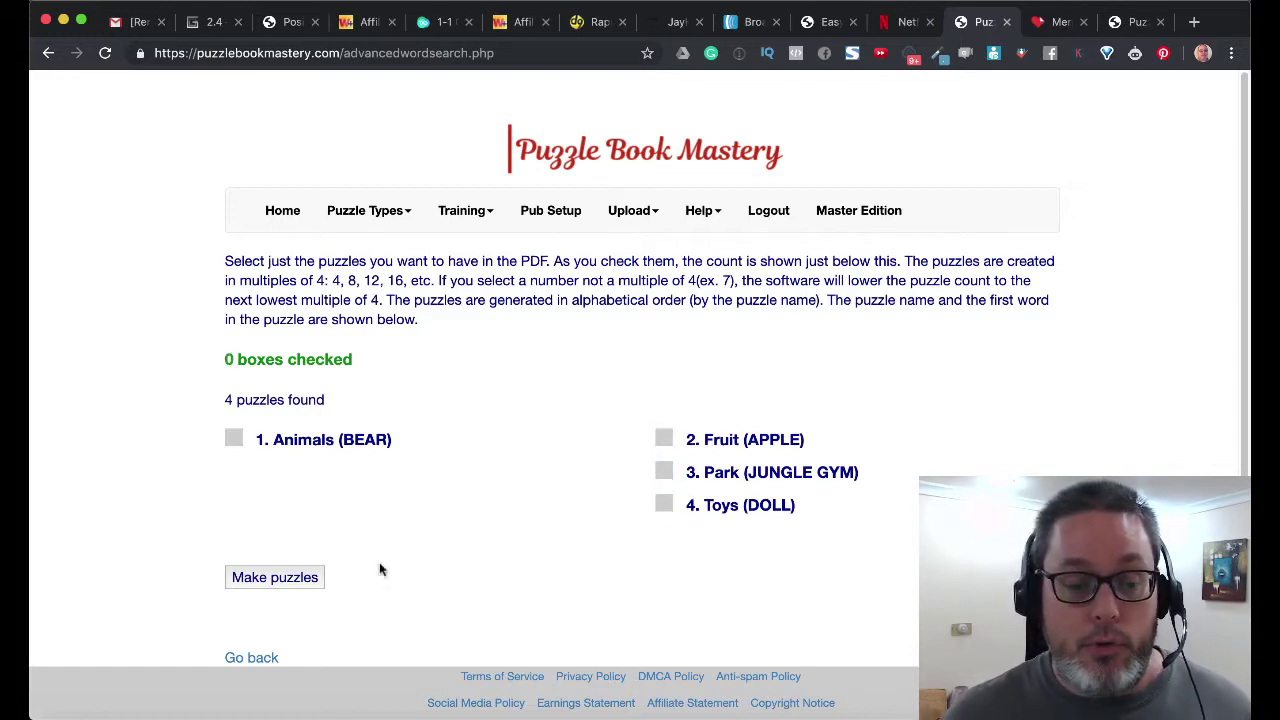
{"action": "left_click", "coordinate": [263, 657]}
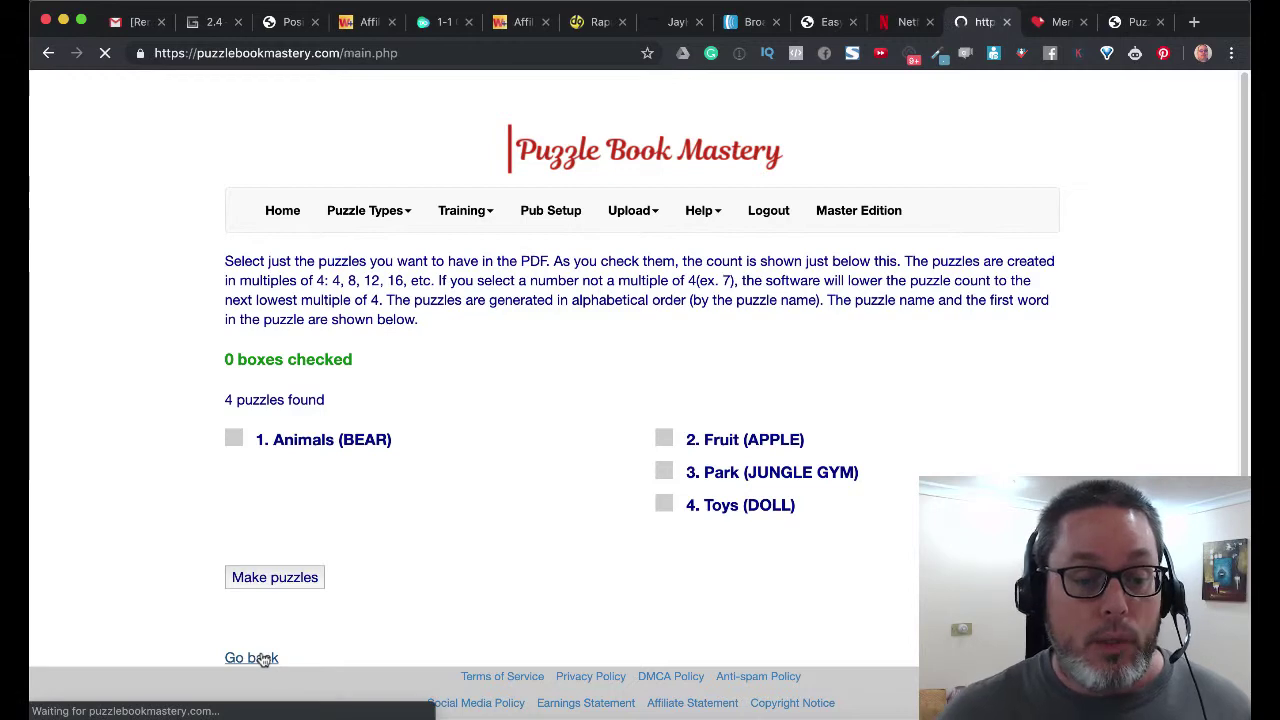
Step: Set the number of Word Searches to 4 and make the puzzles with the PDF output to the browser
{"action": "left_click", "coordinate": [318, 337]}
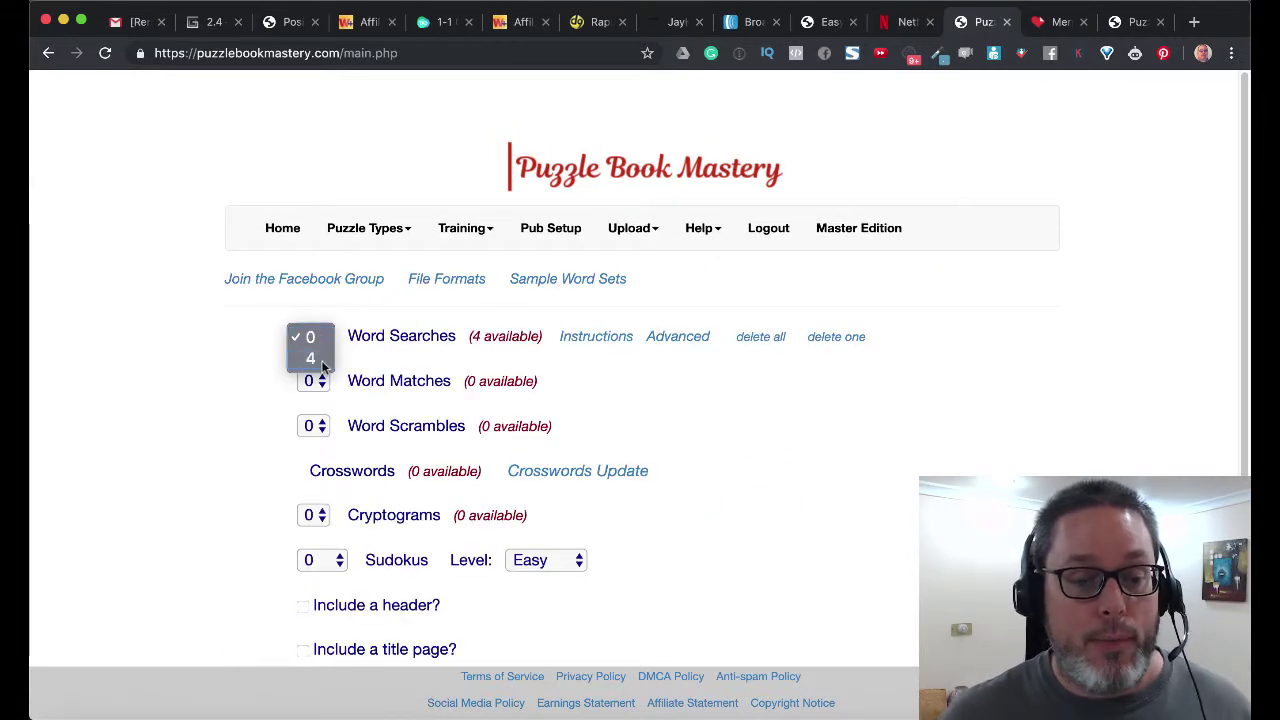
{"action": "left_click", "coordinate": [321, 360]}
{"action": "scroll", "coordinate": [731, 471], "scroll_direction": "down", "scroll_amount": 4}
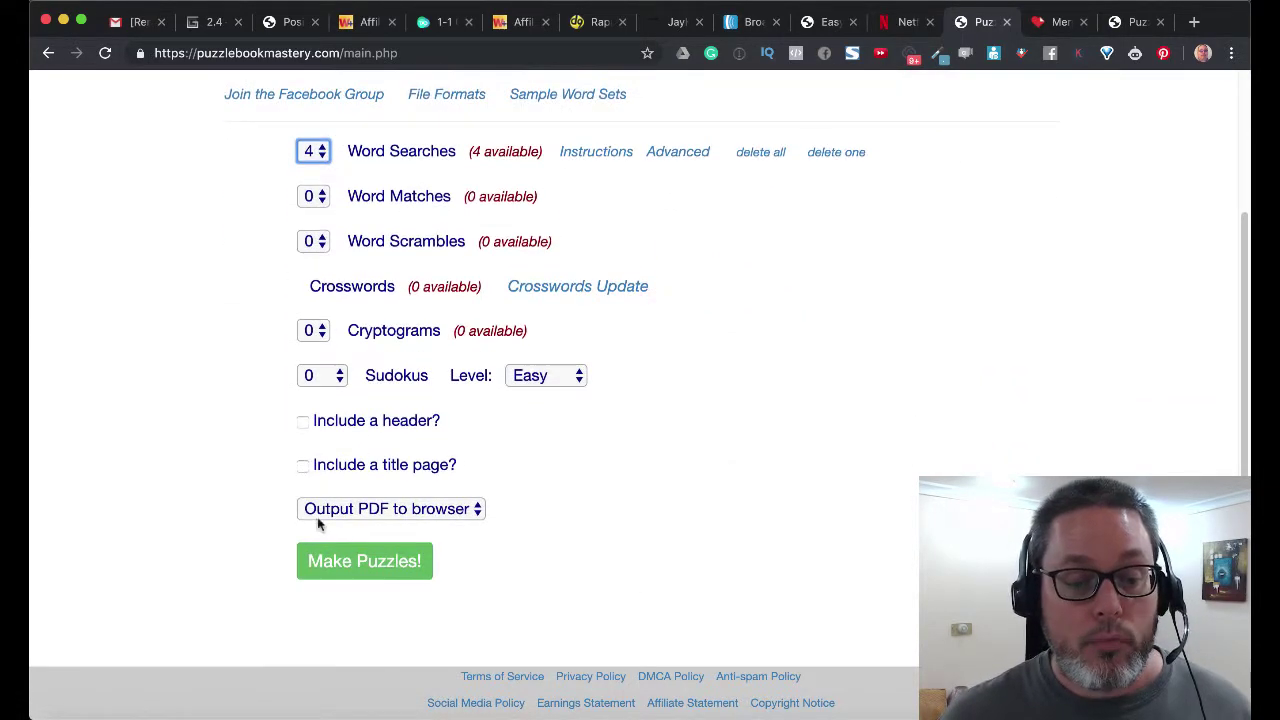
{"action": "left_click", "coordinate": [392, 512]}
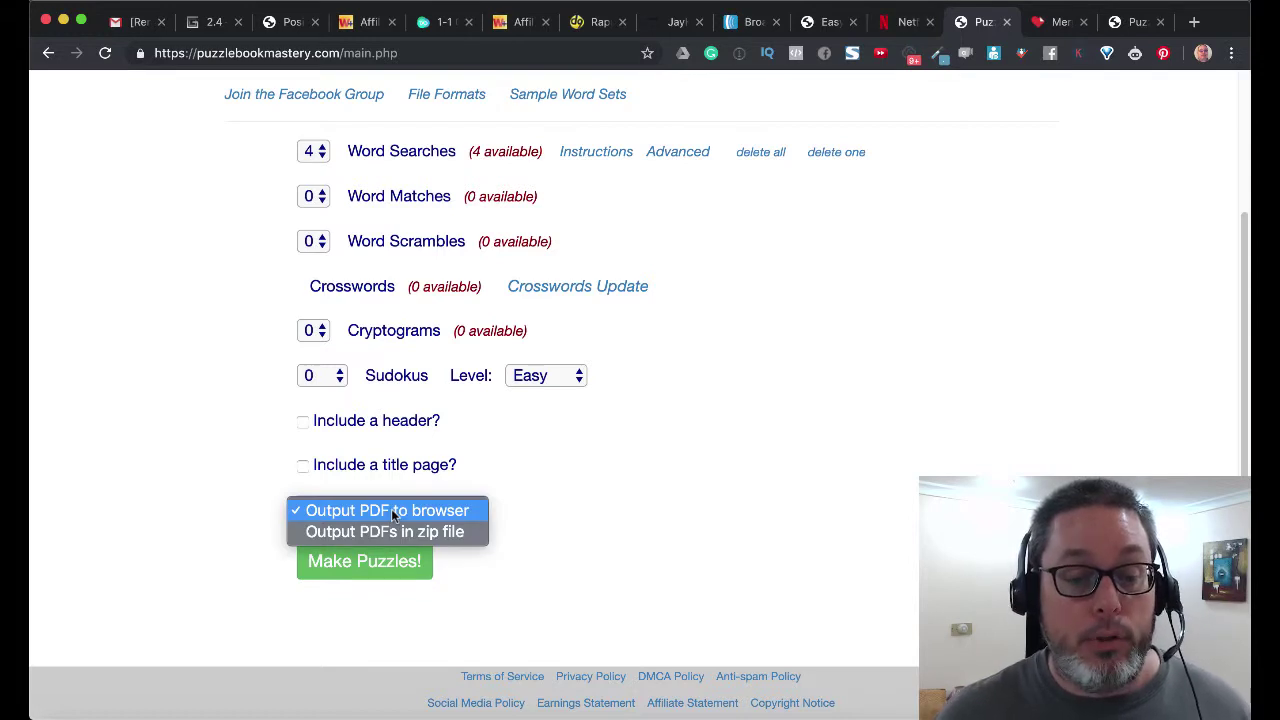
{"action": "left_click", "coordinate": [556, 503]}
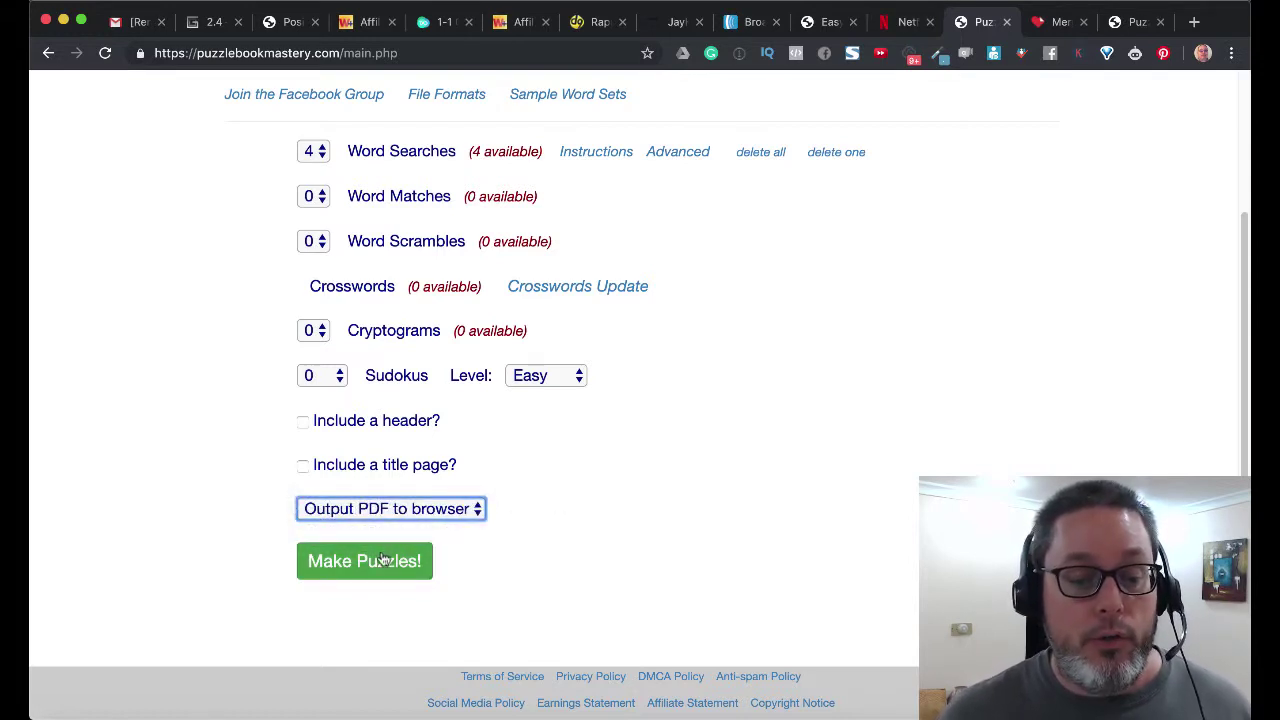
{"action": "left_click", "coordinate": [383, 560]}
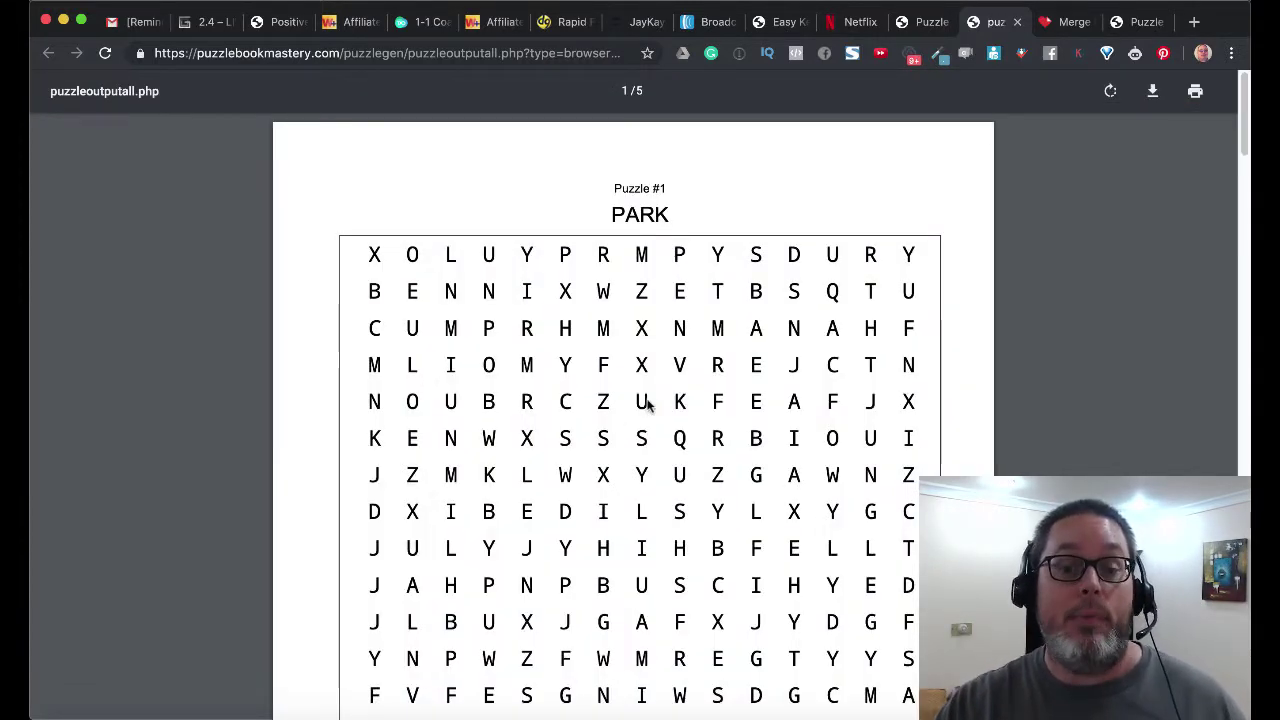
Step: Look through the generated word search pages, examining the Park puzzle's letter grid and its list of words
{"action": "scroll", "coordinate": [996, 436], "scroll_direction": "down", "scroll_amount": 3}
{"action": "scroll", "coordinate": [996, 436], "scroll_direction": "up", "scroll_amount": 3}
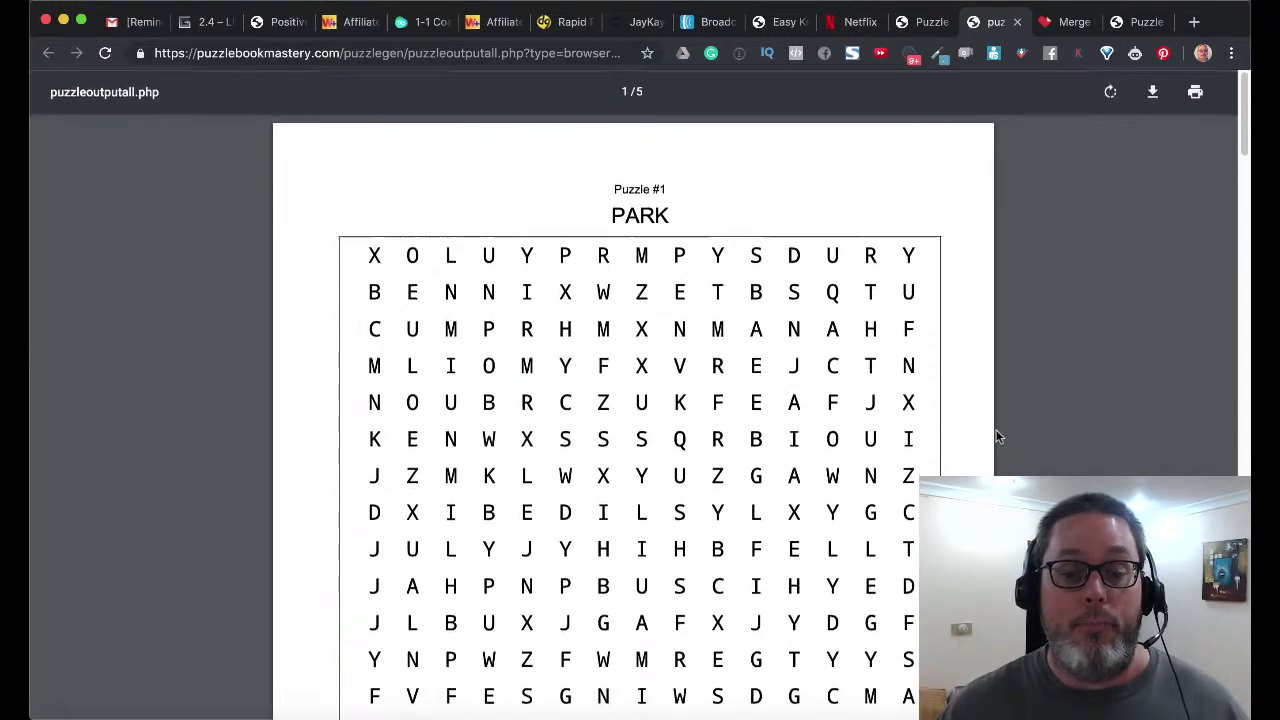
{"action": "scroll", "coordinate": [996, 436], "scroll_direction": "down", "scroll_amount": 5}
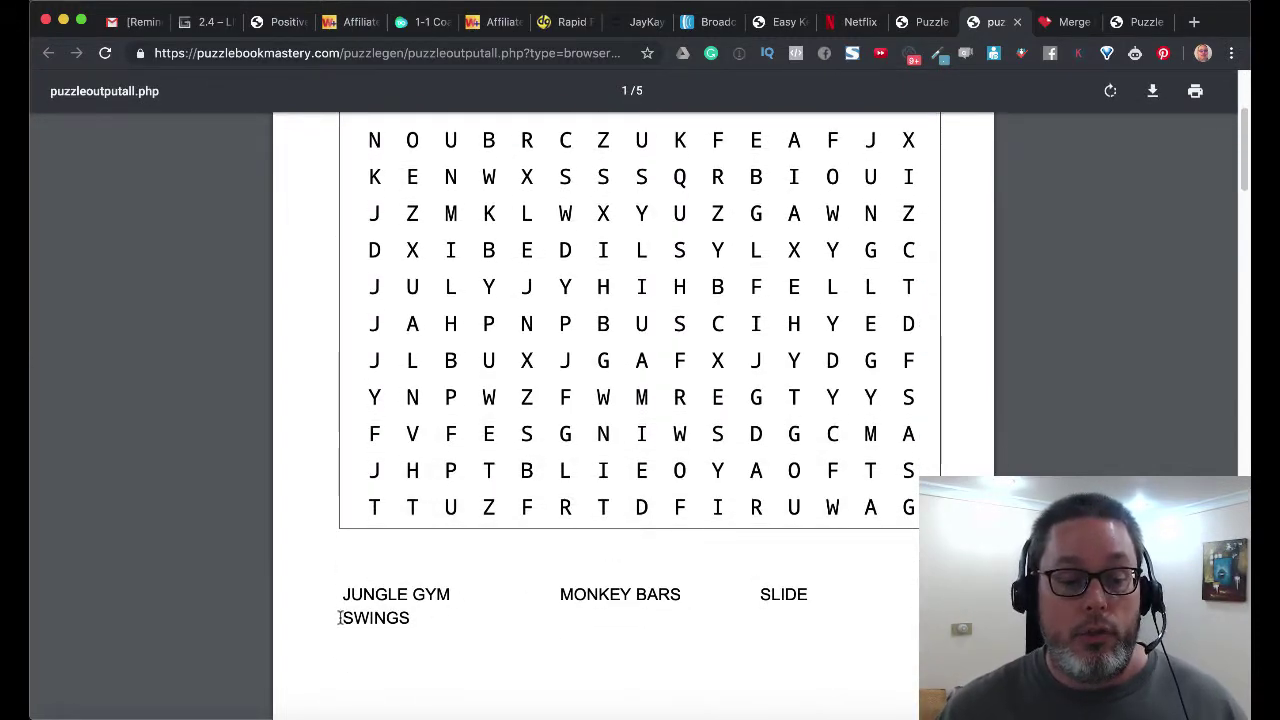
{"action": "left_click_drag", "start_coordinate": [340, 618], "coordinate": [410, 618]}
{"action": "scroll", "coordinate": [516, 555], "scroll_direction": "up", "scroll_amount": 3}
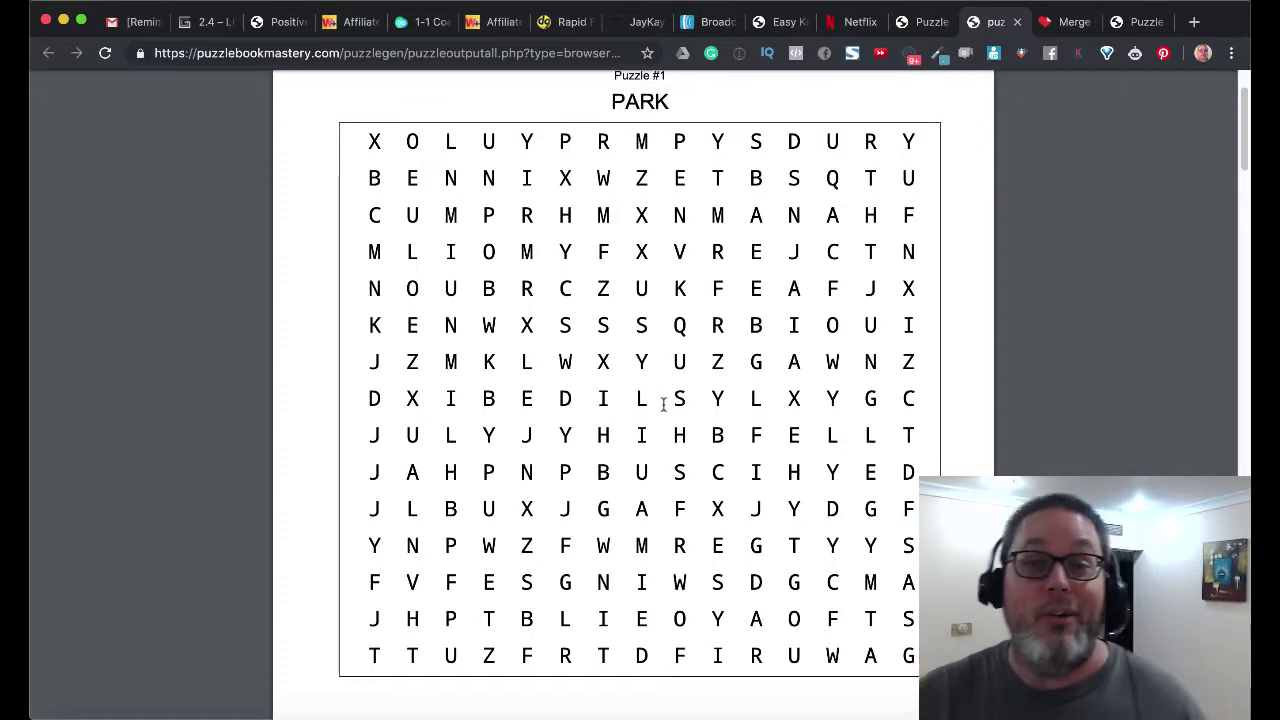
{"action": "scroll", "coordinate": [663, 404], "scroll_direction": "down", "scroll_amount": 10}
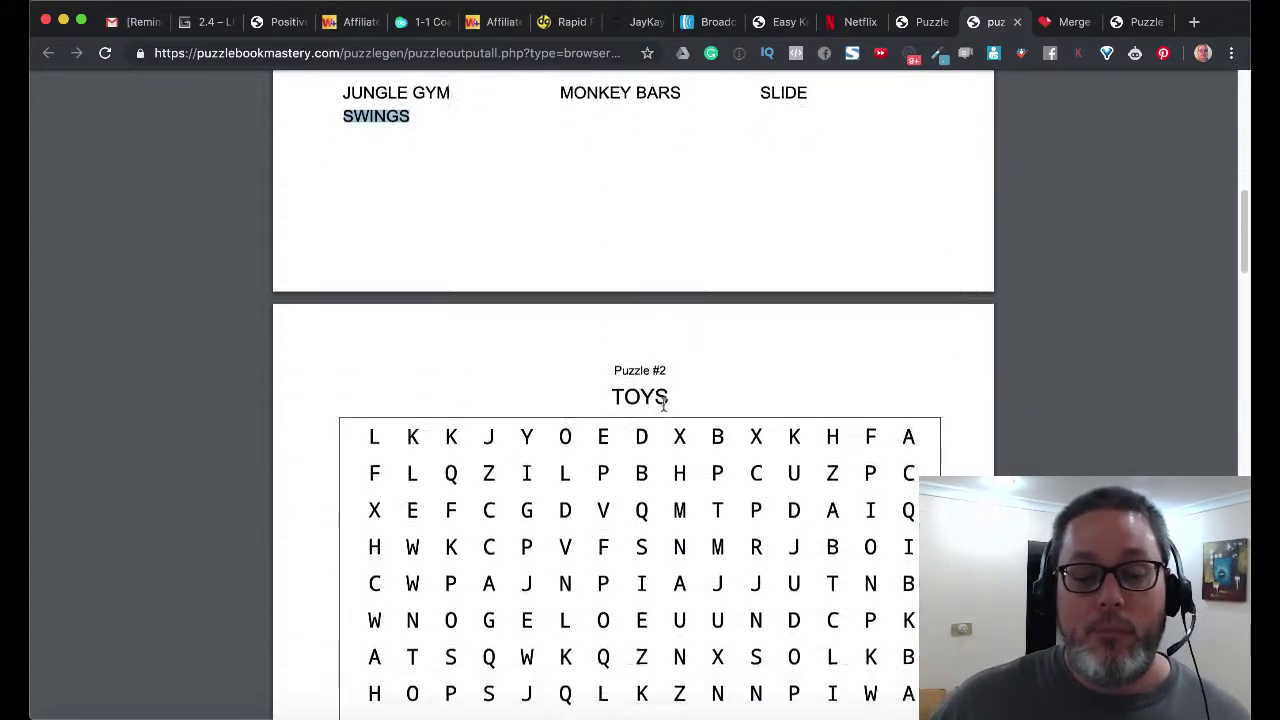
{"action": "scroll", "coordinate": [663, 404], "scroll_direction": "down", "scroll_amount": 15}
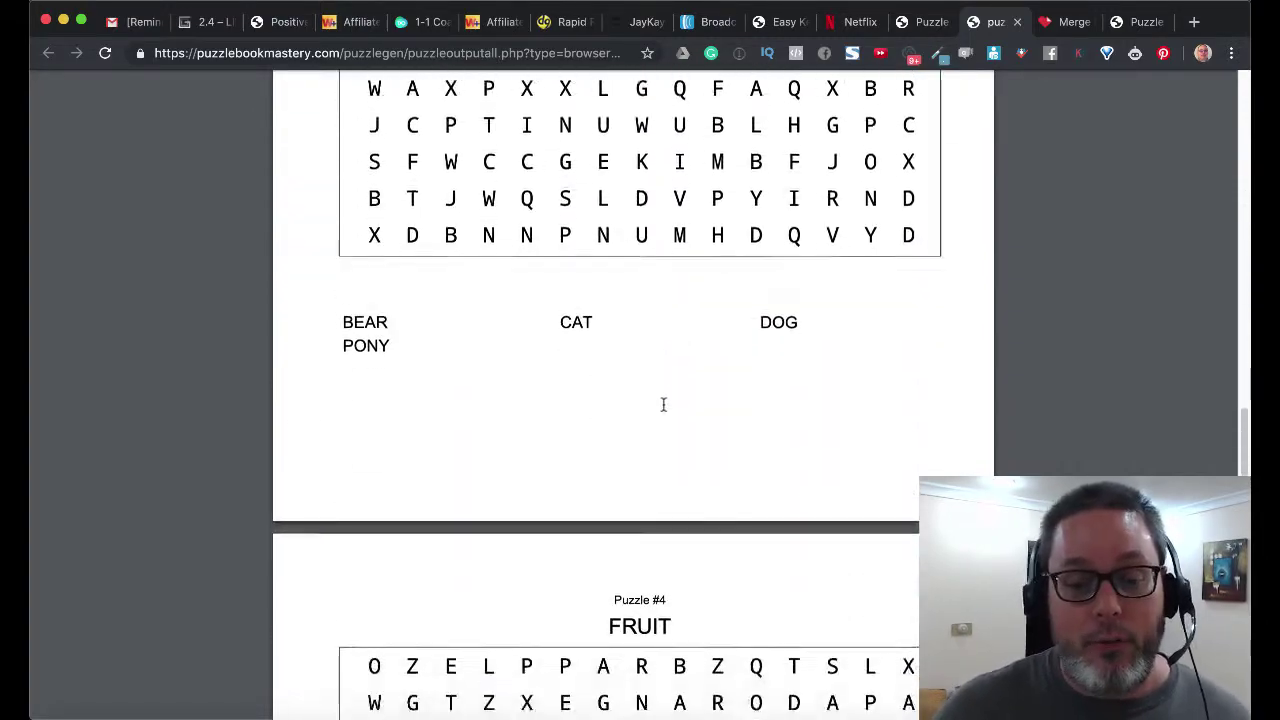
Step: Examine the solution page with the answer grids for the Park, Toys, Animals and Fruit puzzles
{"action": "scroll", "coordinate": [663, 404], "scroll_direction": "down", "scroll_amount": 8}
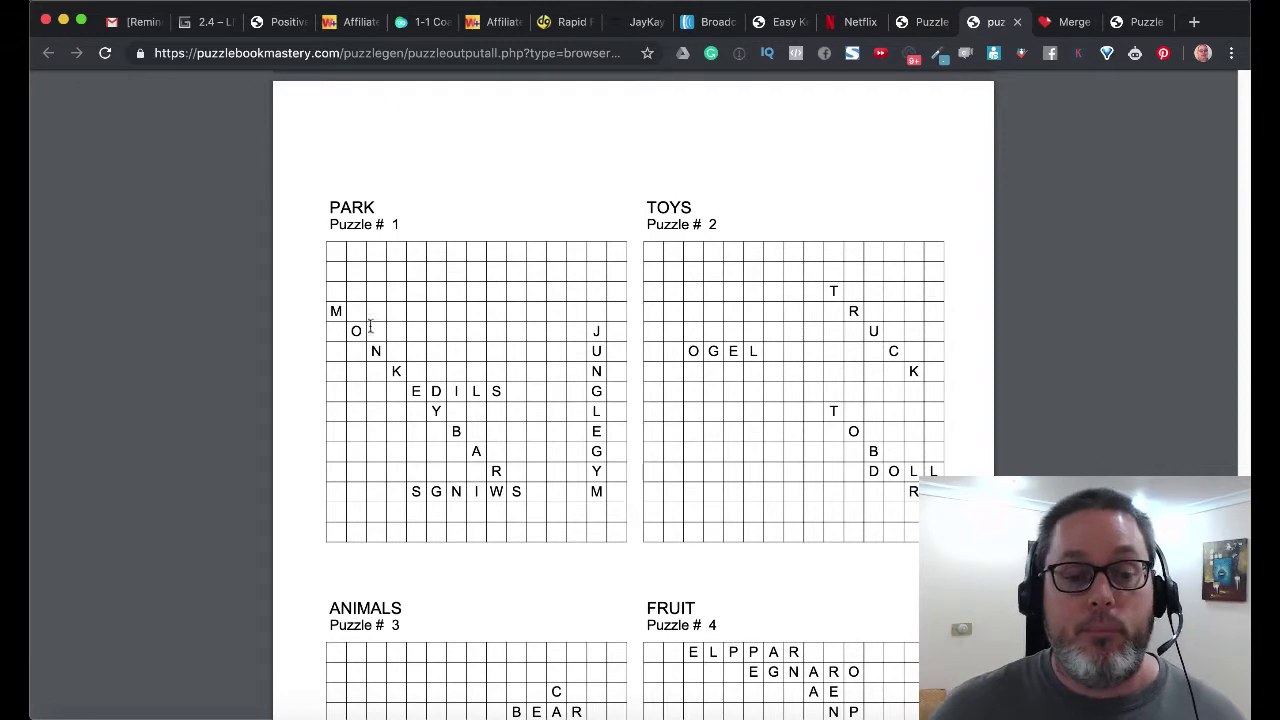
{"action": "scroll", "coordinate": [595, 369], "scroll_direction": "down", "scroll_amount": 2}
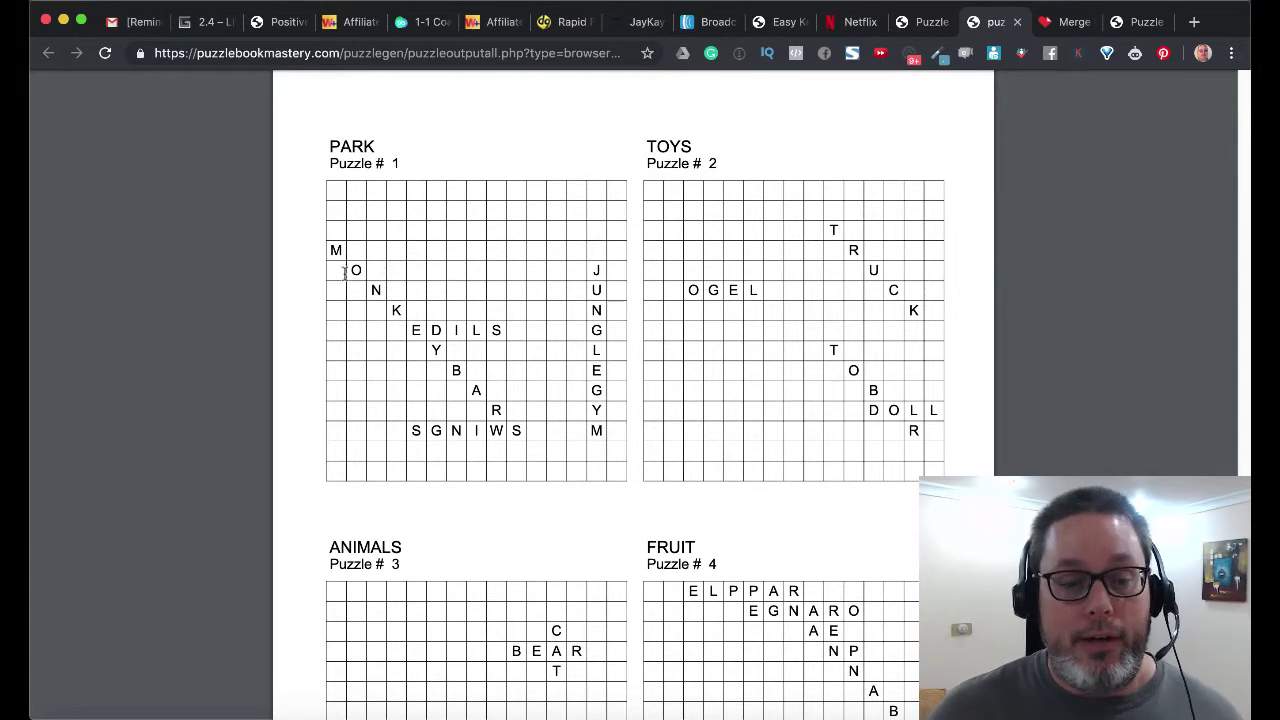
{"action": "scroll", "coordinate": [844, 457], "scroll_direction": "down", "scroll_amount": 5}
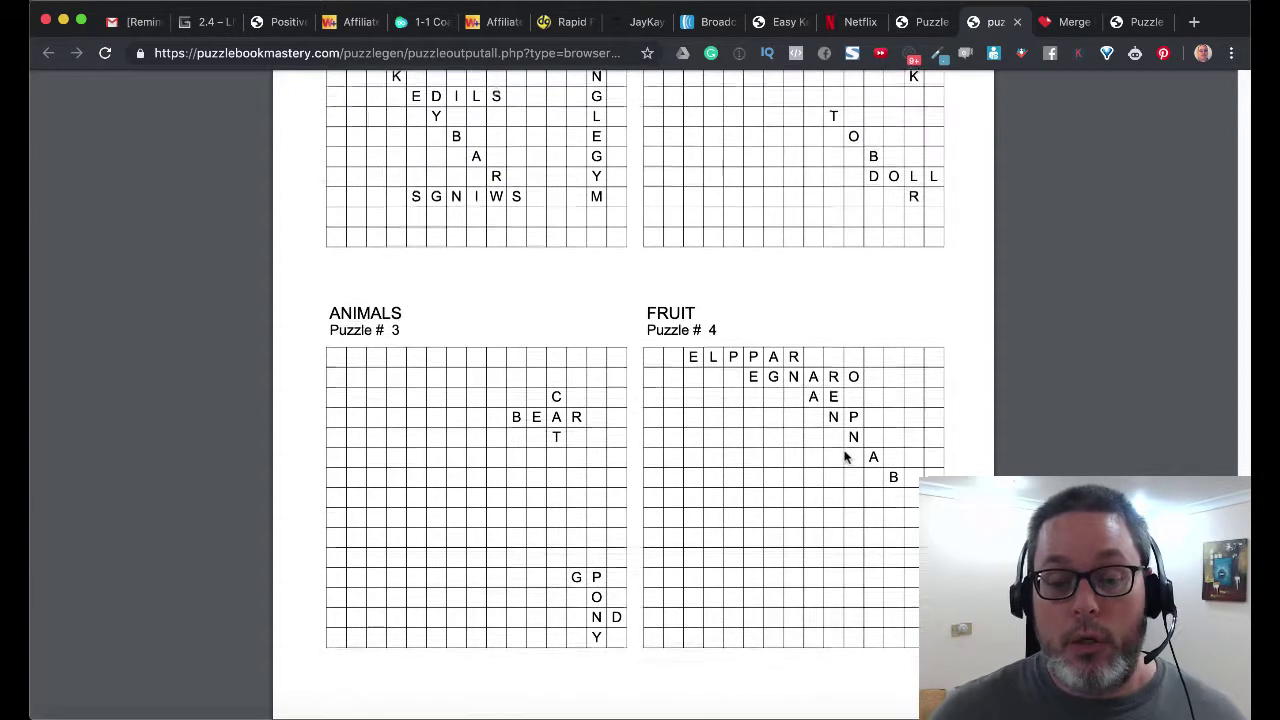
{"action": "scroll", "coordinate": [844, 457], "scroll_direction": "up", "scroll_amount": 7}
{"action": "scroll", "coordinate": [844, 457], "scroll_direction": "down", "scroll_amount": 2}
{"action": "scroll", "coordinate": [844, 457], "scroll_direction": "down", "scroll_amount": 1}
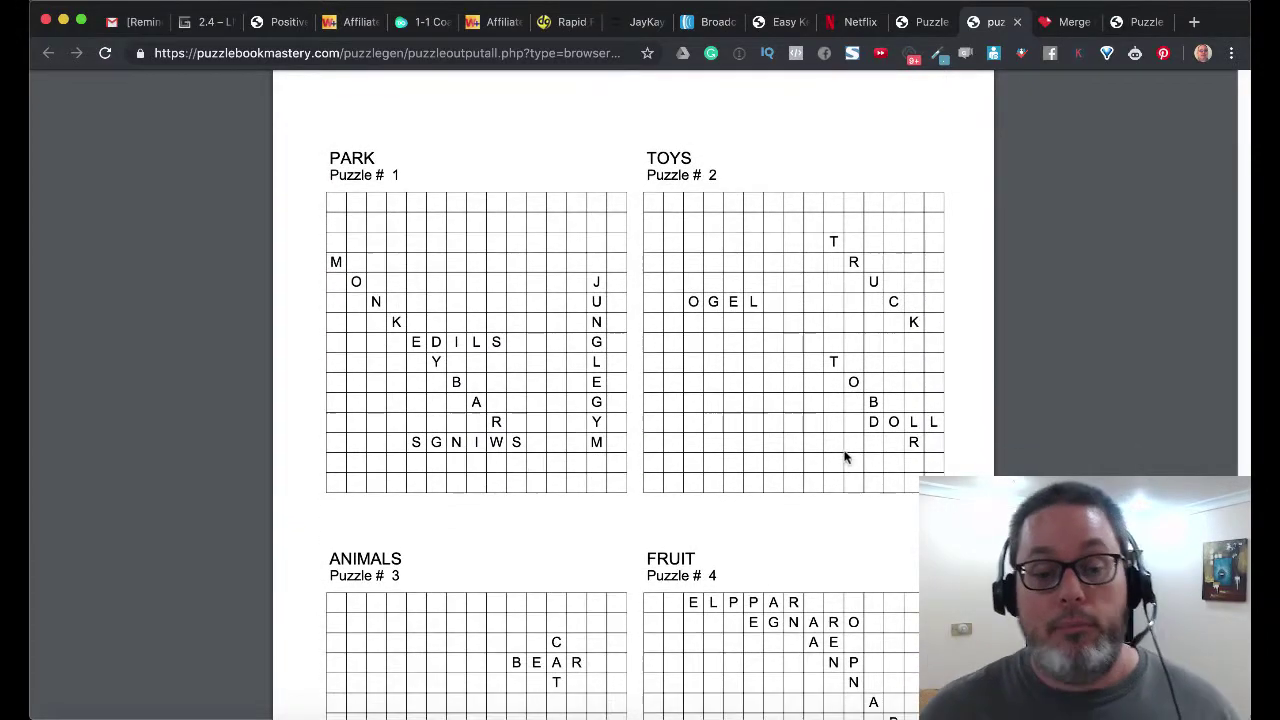
Step: Look back through the word search PDF to its first page and return to the puzzle generator page
{"action": "scroll", "coordinate": [844, 457], "scroll_direction": "up", "scroll_amount": 3}
{"action": "scroll", "coordinate": [844, 457], "scroll_direction": "up", "scroll_amount": 20}
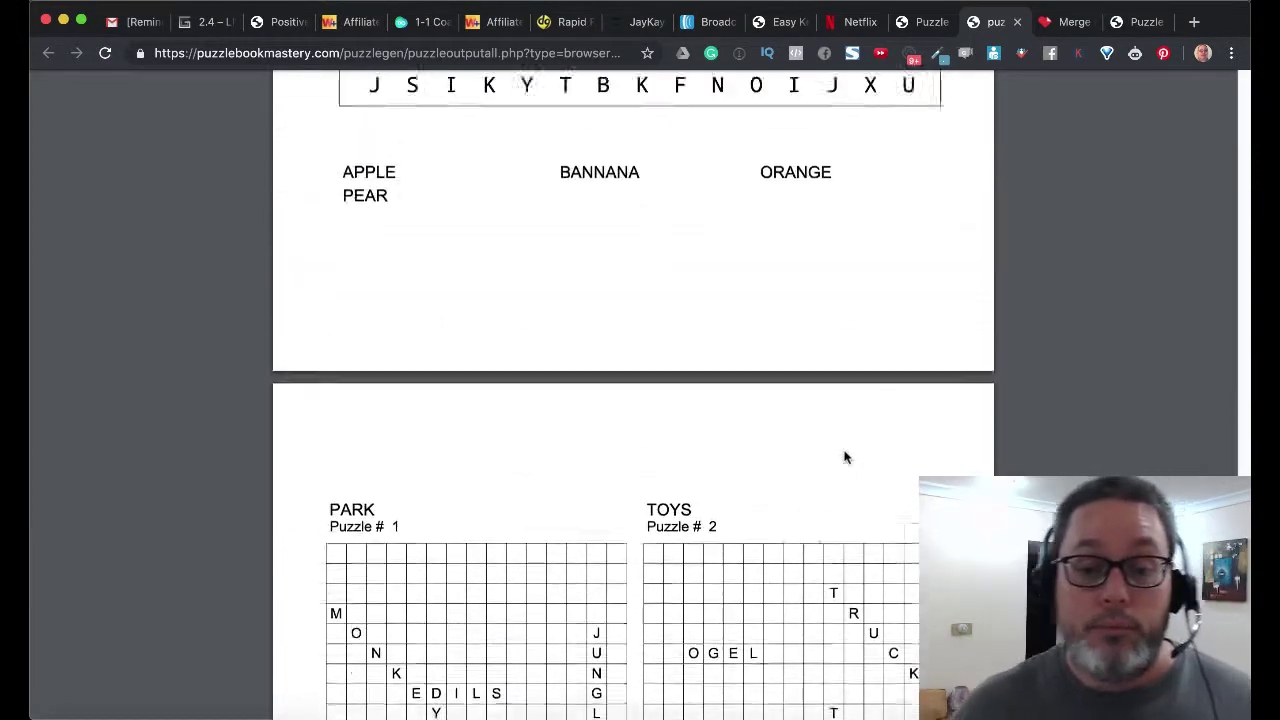
{"action": "scroll", "coordinate": [844, 457], "scroll_direction": "up", "scroll_amount": 20}
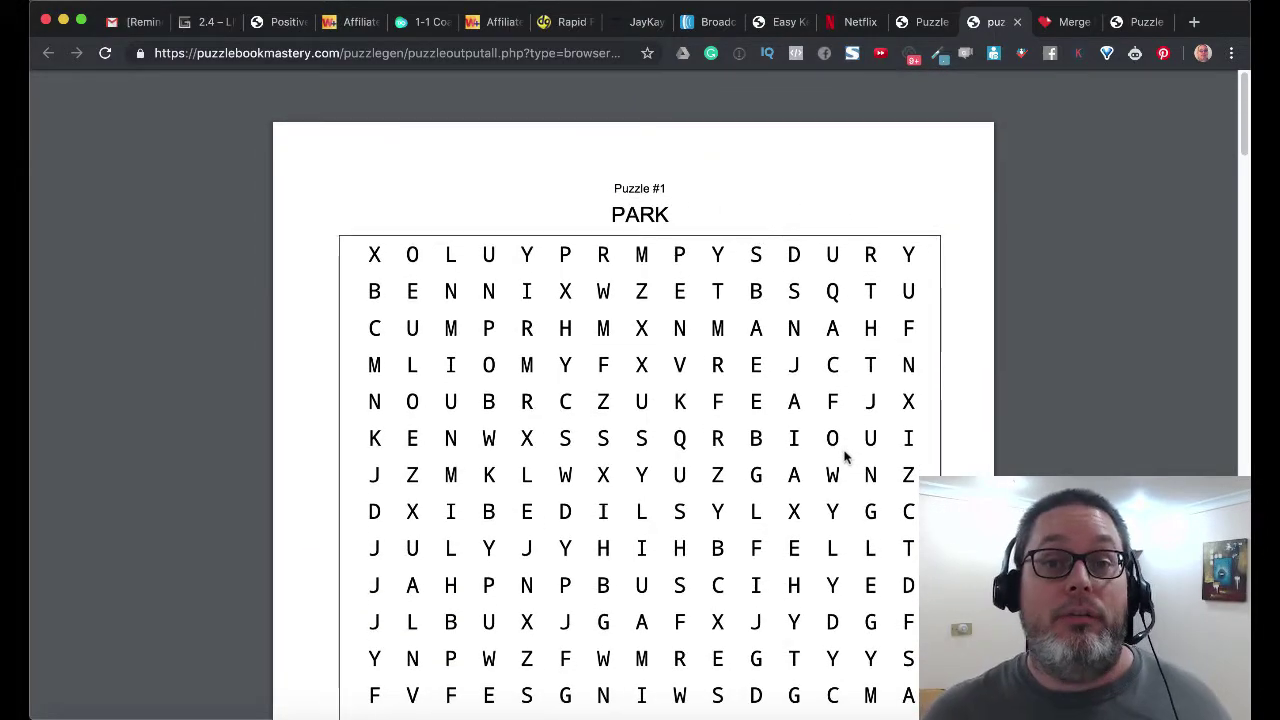
{"action": "left_click", "coordinate": [908, 28]}
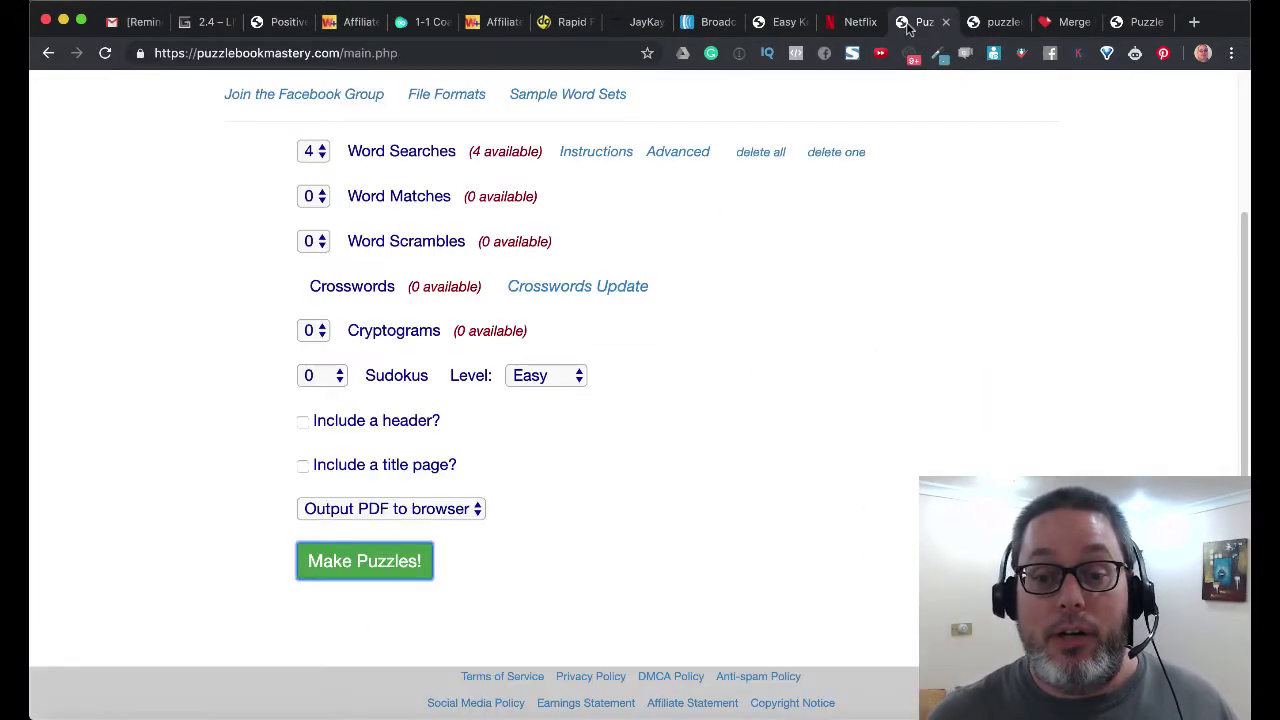
{"action": "scroll", "coordinate": [846, 265], "scroll_direction": "up", "scroll_amount": 4}
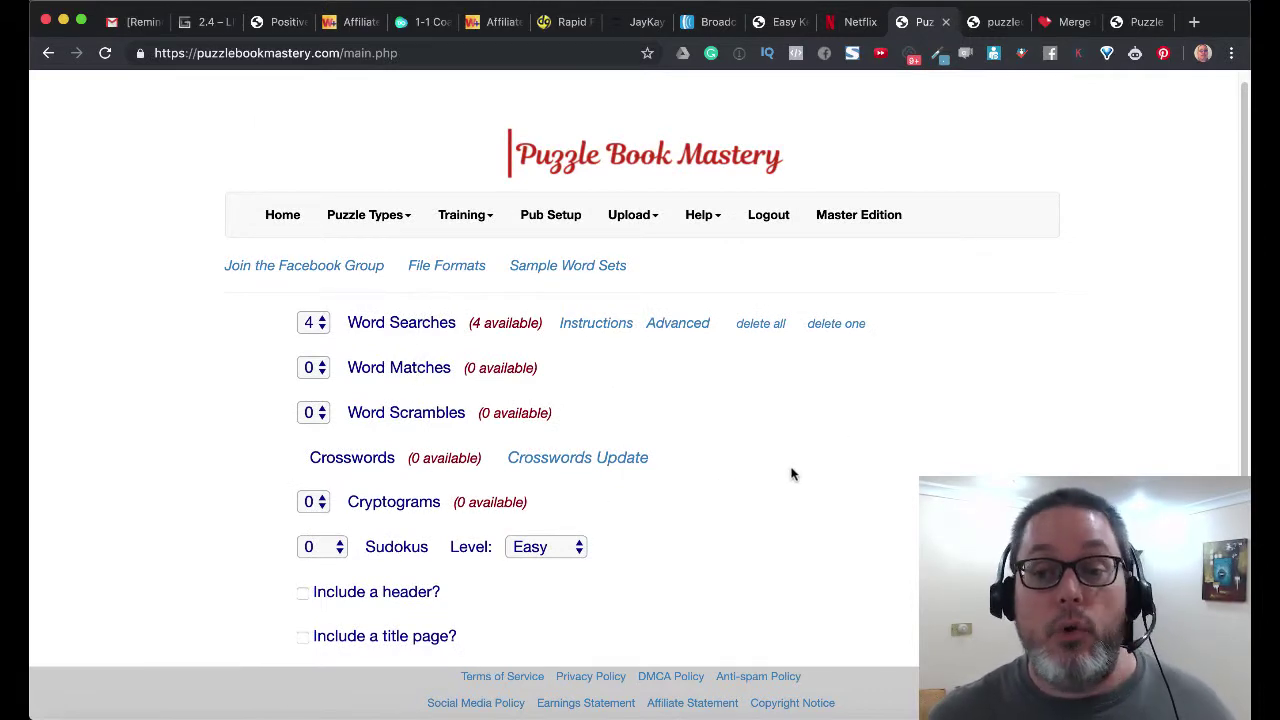
{"action": "scroll", "coordinate": [791, 474], "scroll_direction": "up", "scroll_amount": 1}
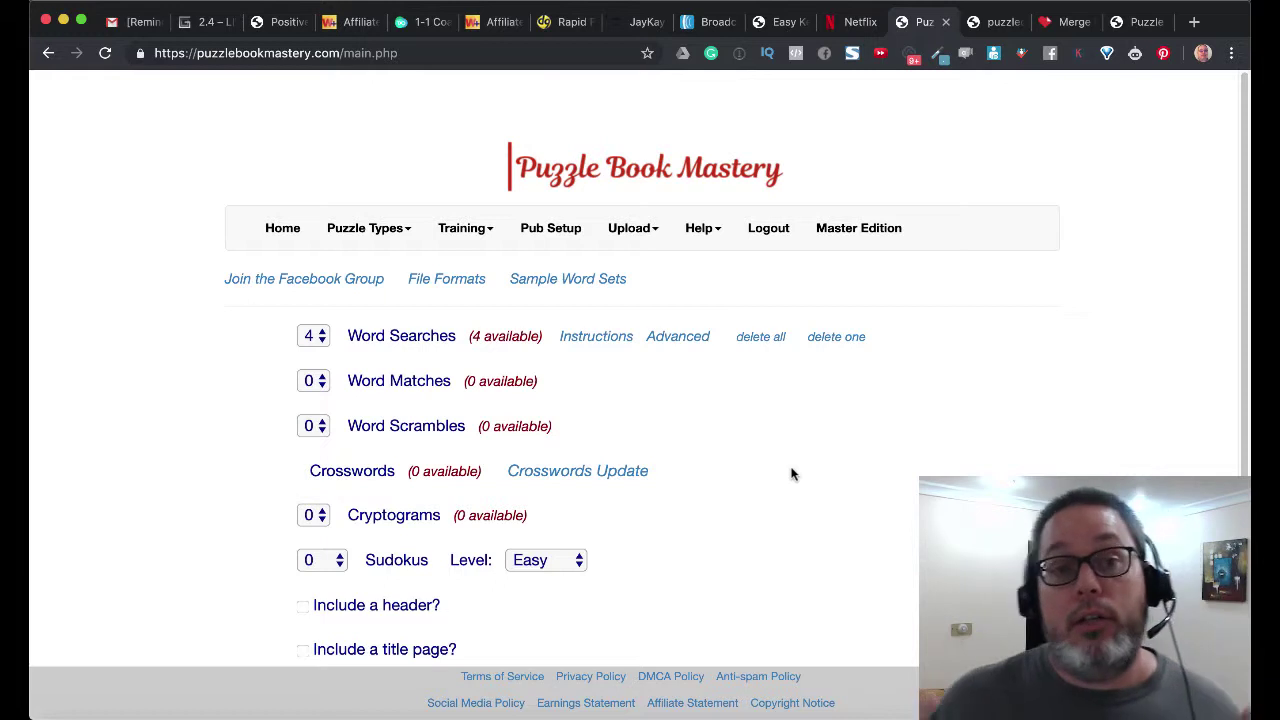
Step: Check the available PDF output options and revisit the word search PDF open in the browser for comparison
{"action": "scroll", "coordinate": [790, 474], "scroll_direction": "down", "scroll_amount": 5}
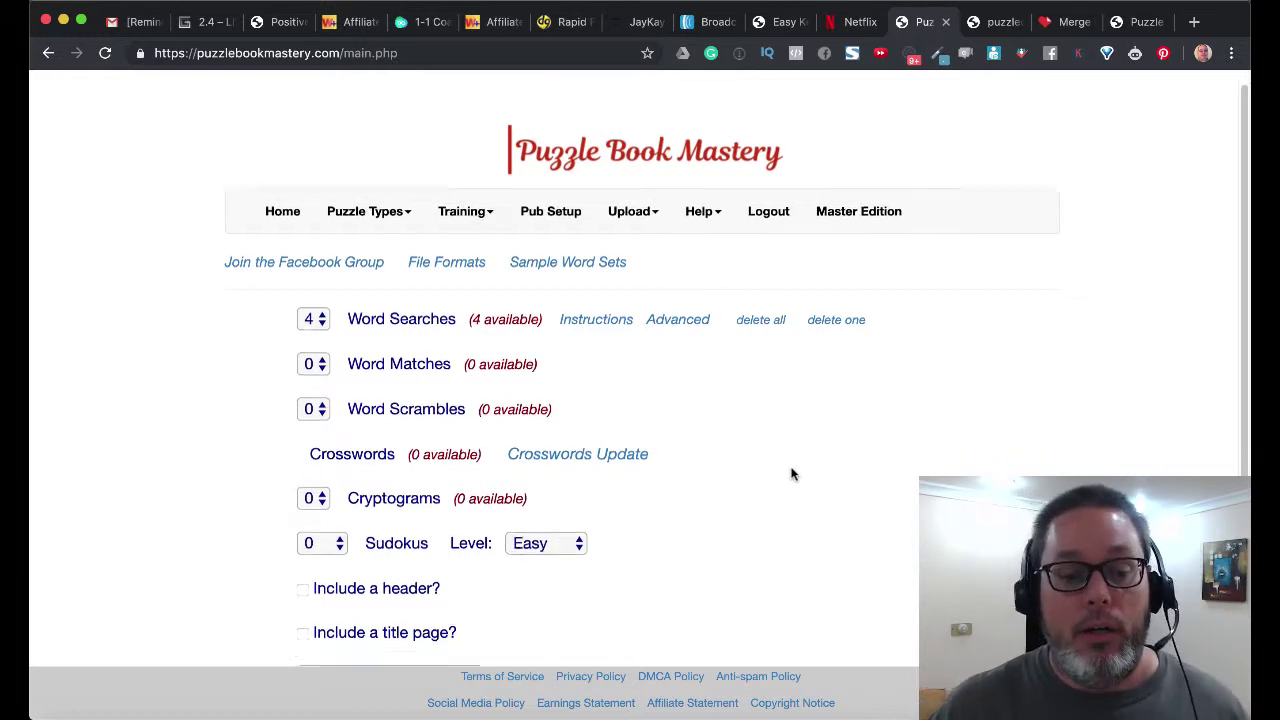
{"action": "left_click", "coordinate": [469, 487]}
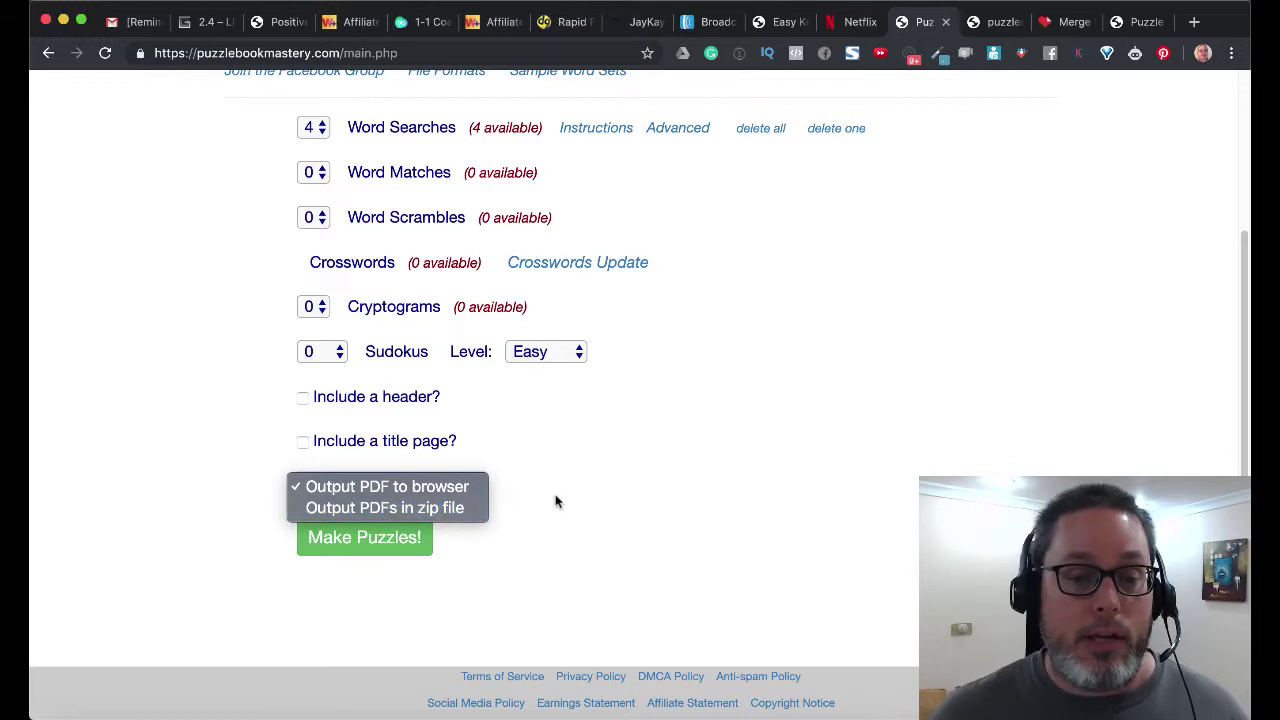
{"action": "left_click", "coordinate": [634, 466]}
{"action": "scroll", "coordinate": [634, 466], "scroll_direction": "up", "scroll_amount": 5}
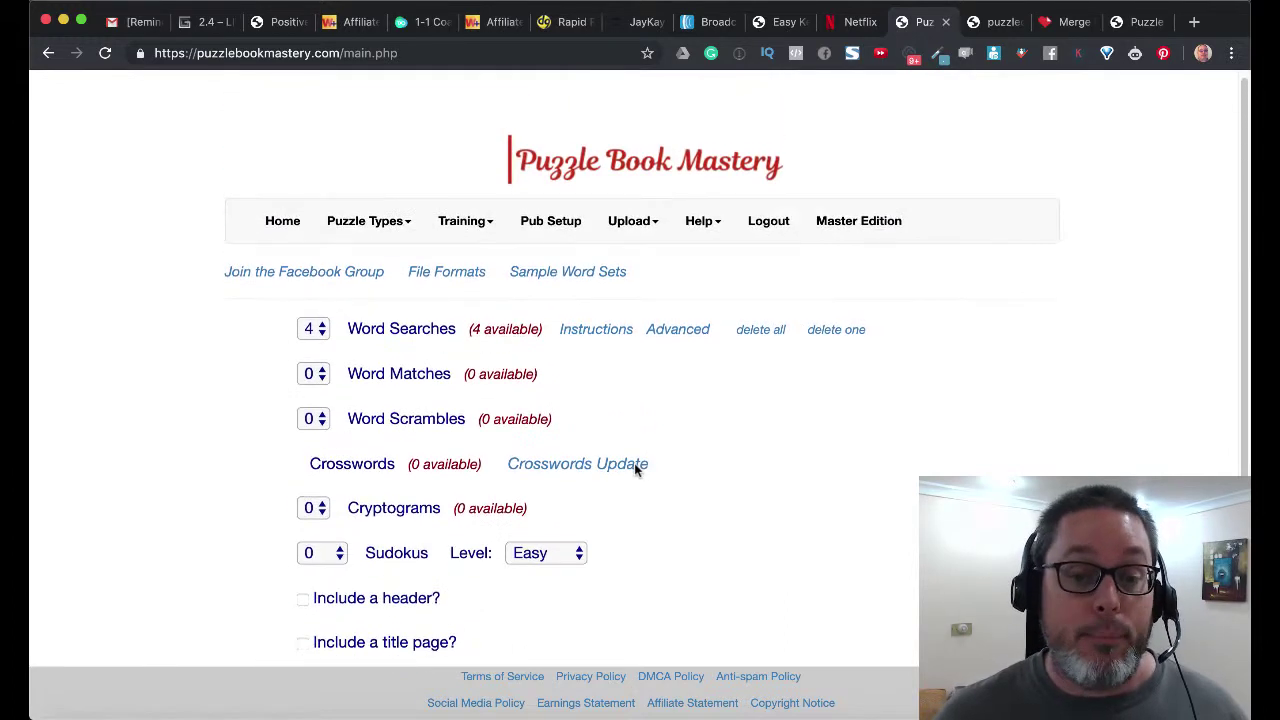
{"action": "scroll", "coordinate": [634, 466], "scroll_direction": "down", "scroll_amount": 5}
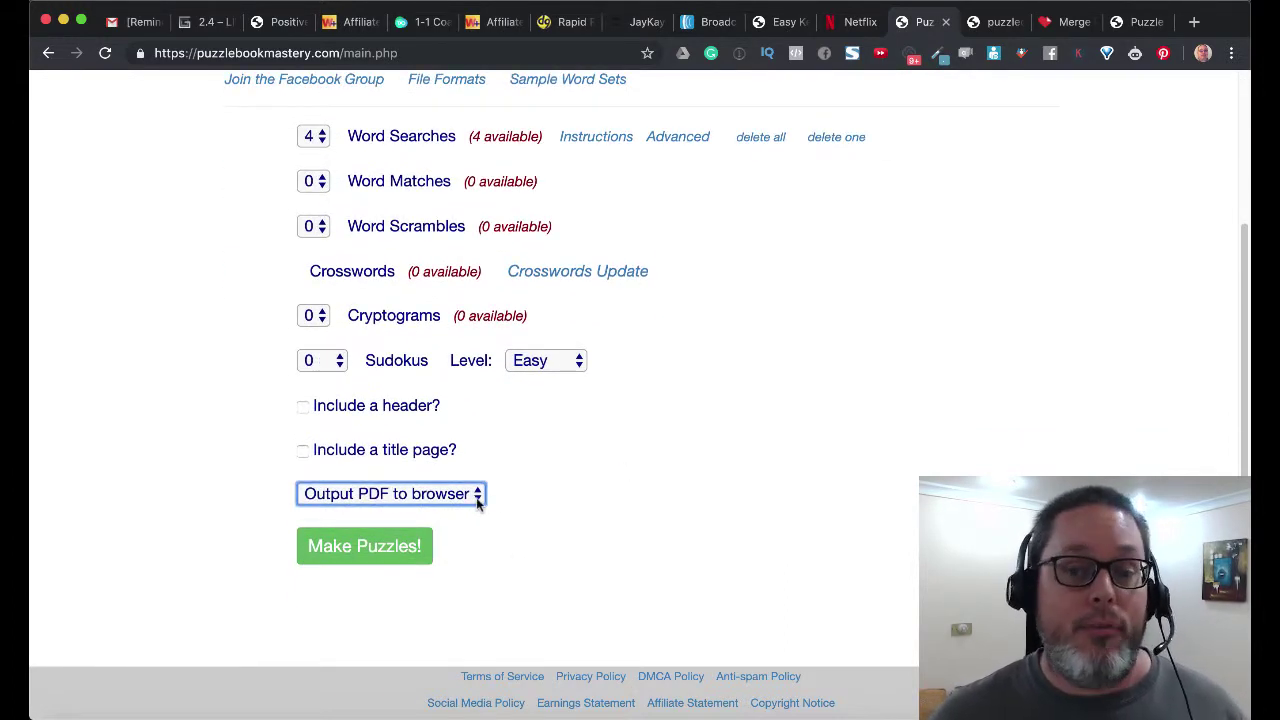
{"action": "left_click", "coordinate": [987, 21]}
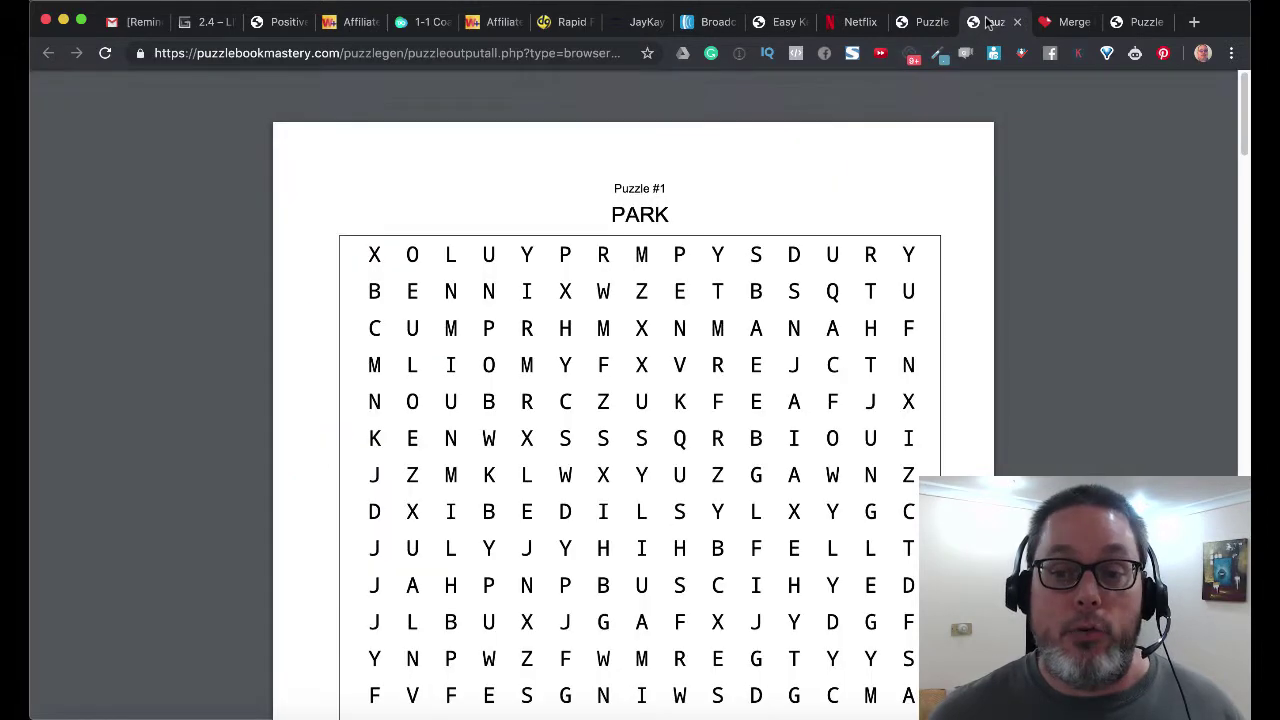
{"action": "left_click", "coordinate": [921, 25]}
Step: Make the word search puzzles with the output set to PDFs in zip file, and download the zip
{"action": "left_click", "coordinate": [472, 486]}
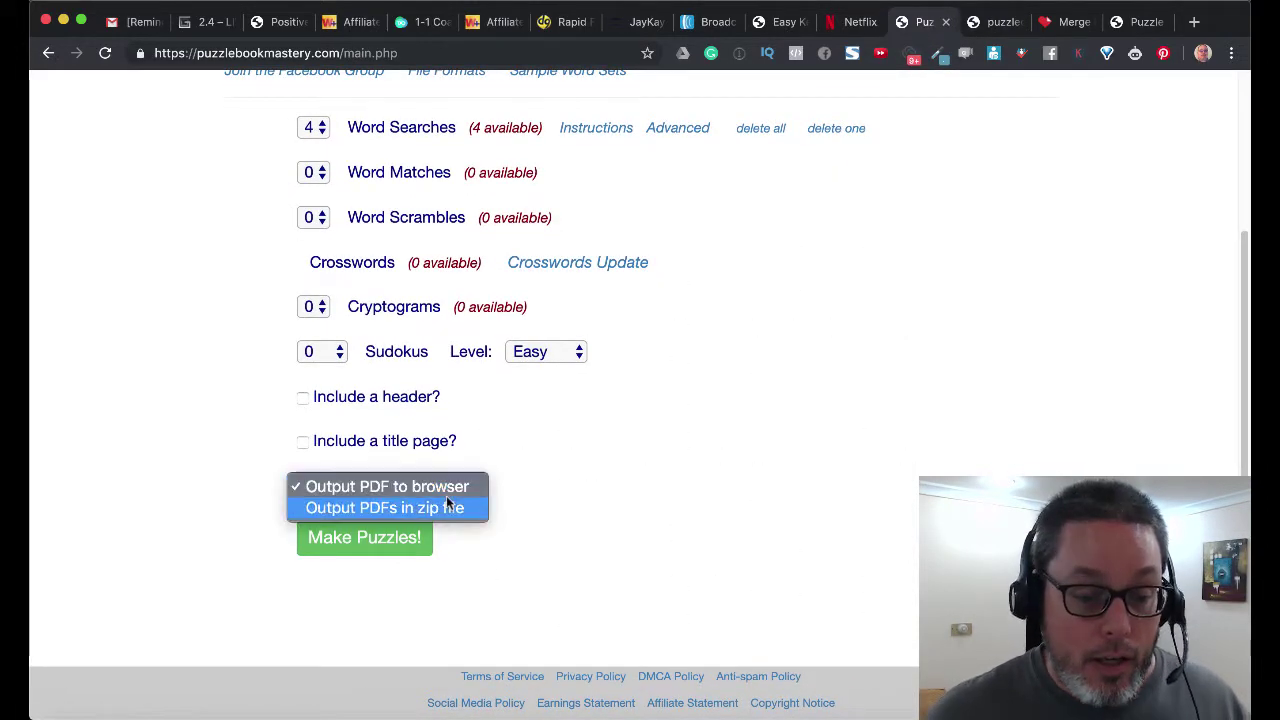
{"action": "left_click", "coordinate": [446, 497]}
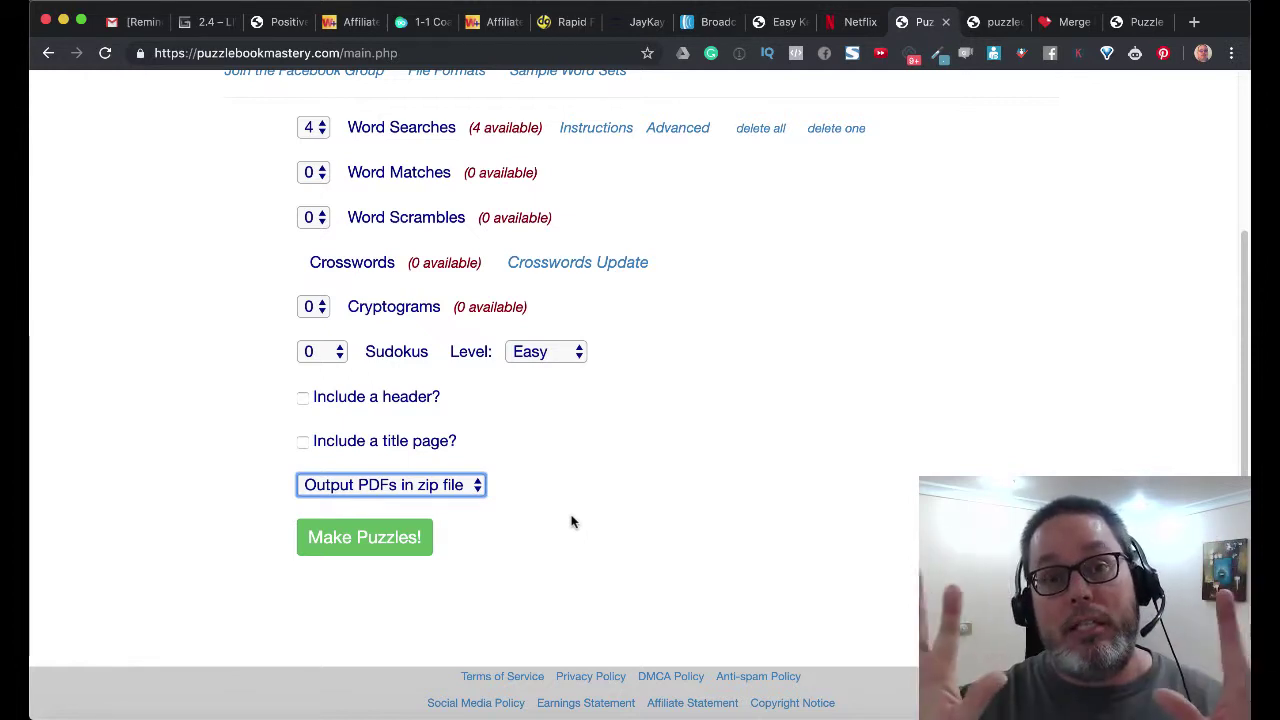
{"action": "left_click", "coordinate": [397, 540]}
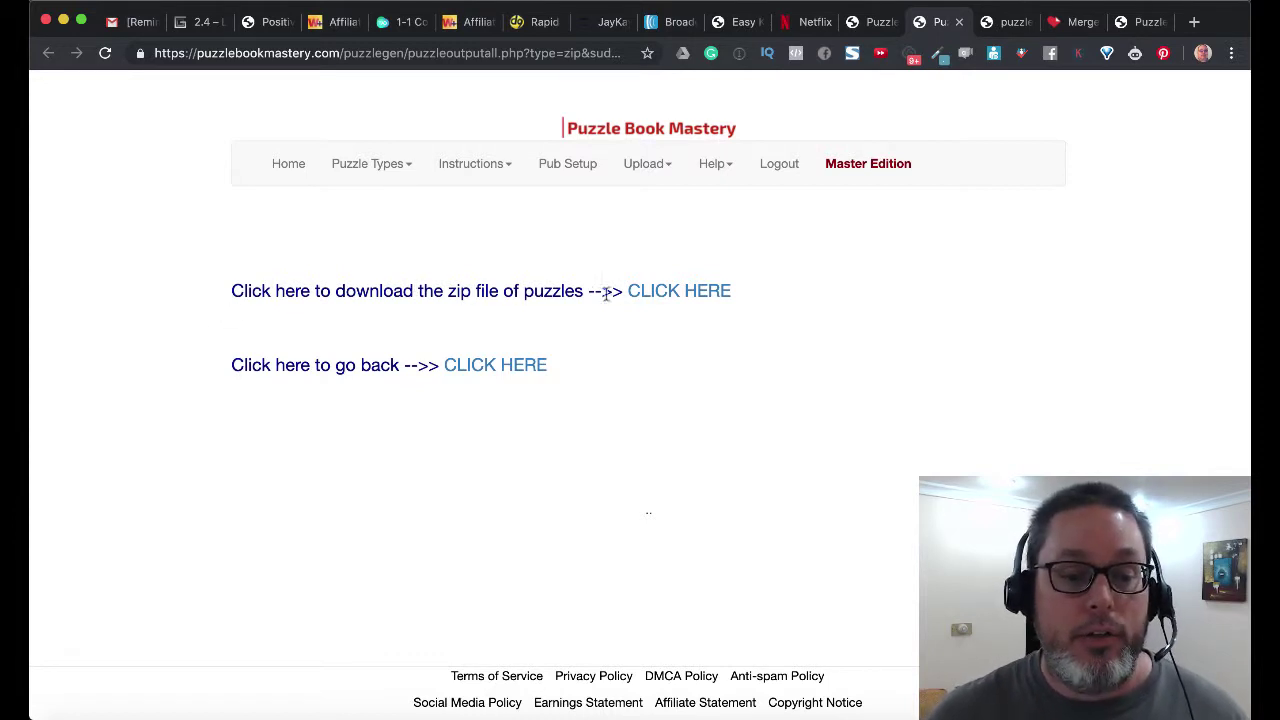
{"action": "left_click", "coordinate": [670, 297]}
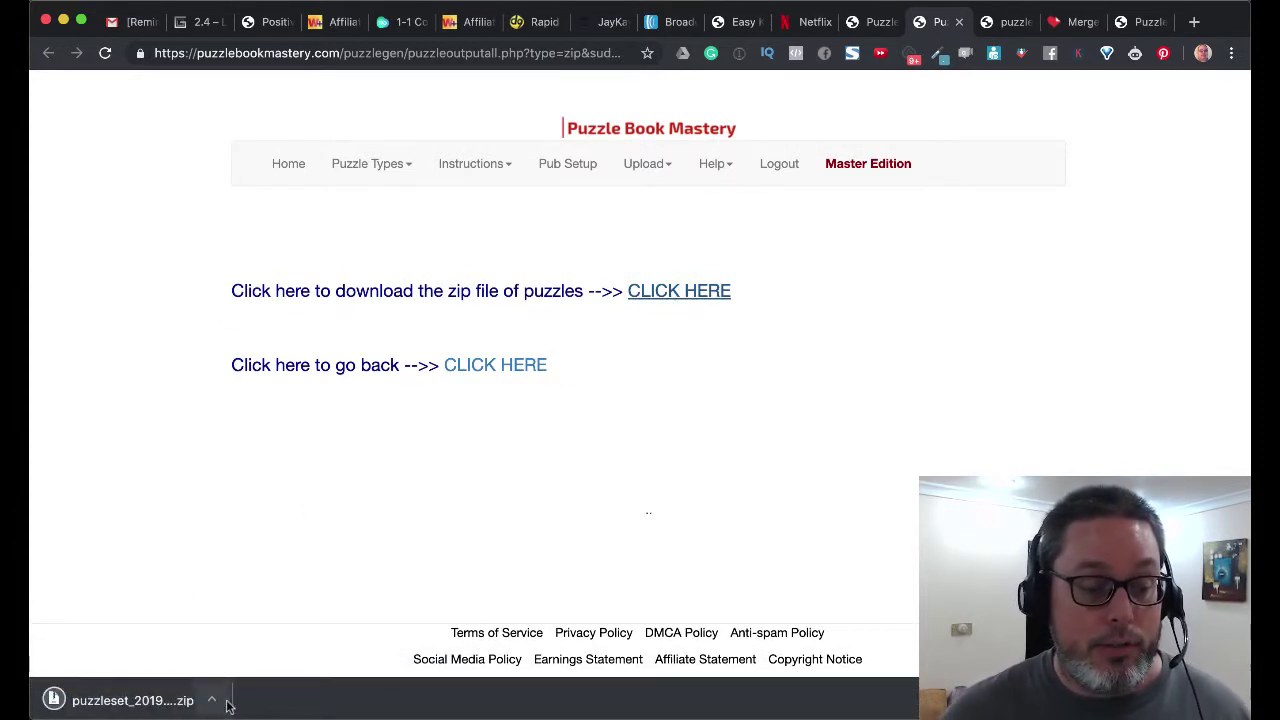
Step: Show the downloaded puzzle set in Finder, open its extracted folder and expand puzzle_files
{"action": "left_click", "coordinate": [213, 701]}
{"action": "left_click", "coordinate": [252, 640]}
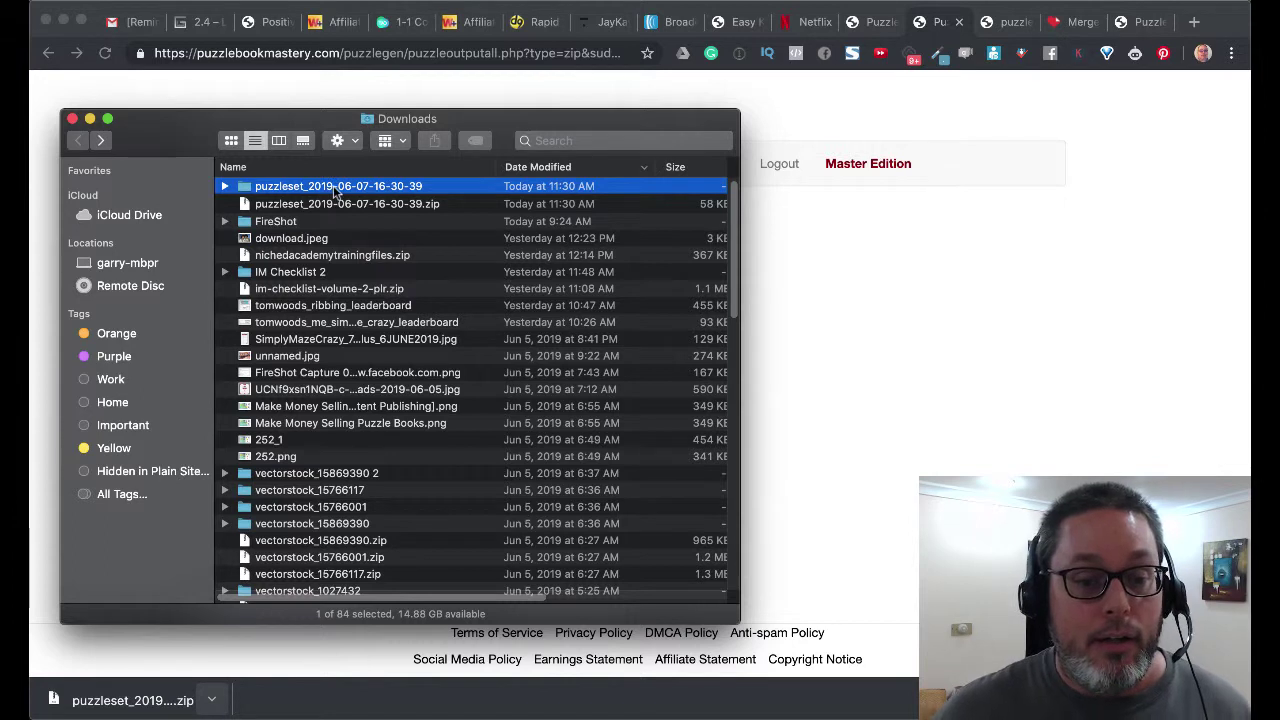
{"action": "double_click", "coordinate": [337, 188]}
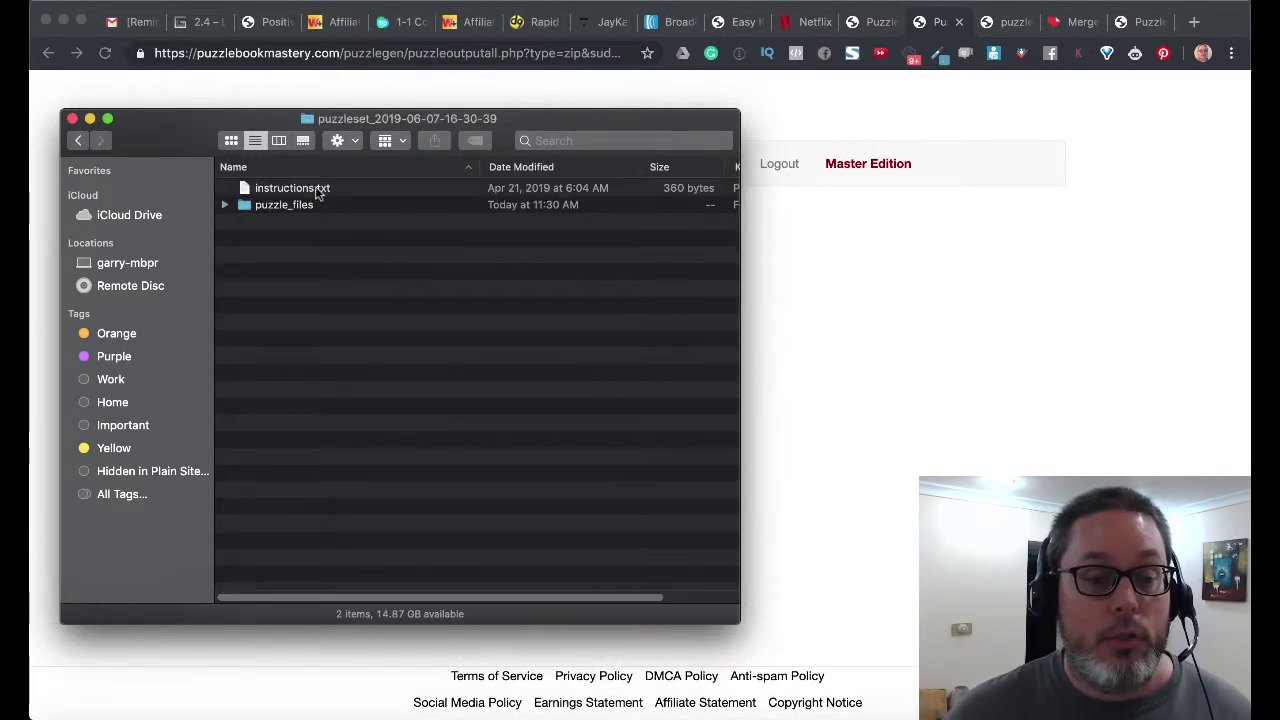
{"action": "left_click", "coordinate": [226, 204]}
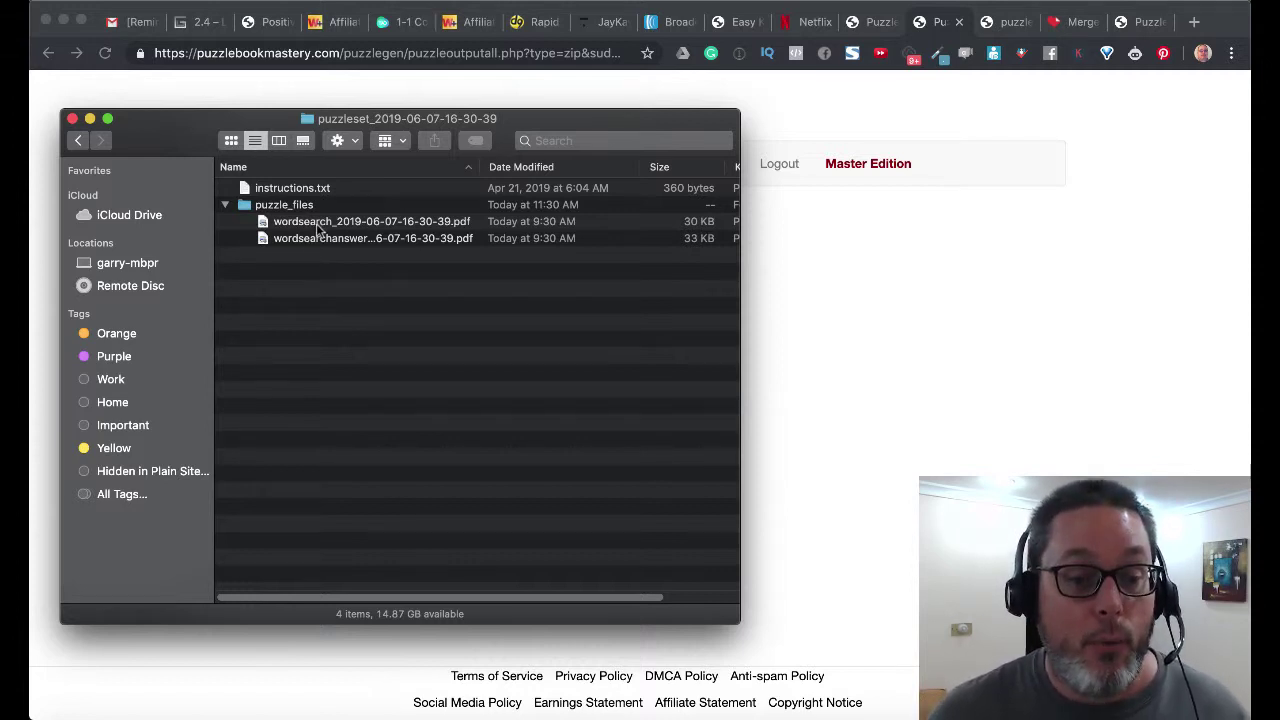
Step: Examine the wordsearch PDF and the wordsearchanswers PDF from puzzle_files, closing the opened documents after viewing them
{"action": "double_click", "coordinate": [318, 222]}
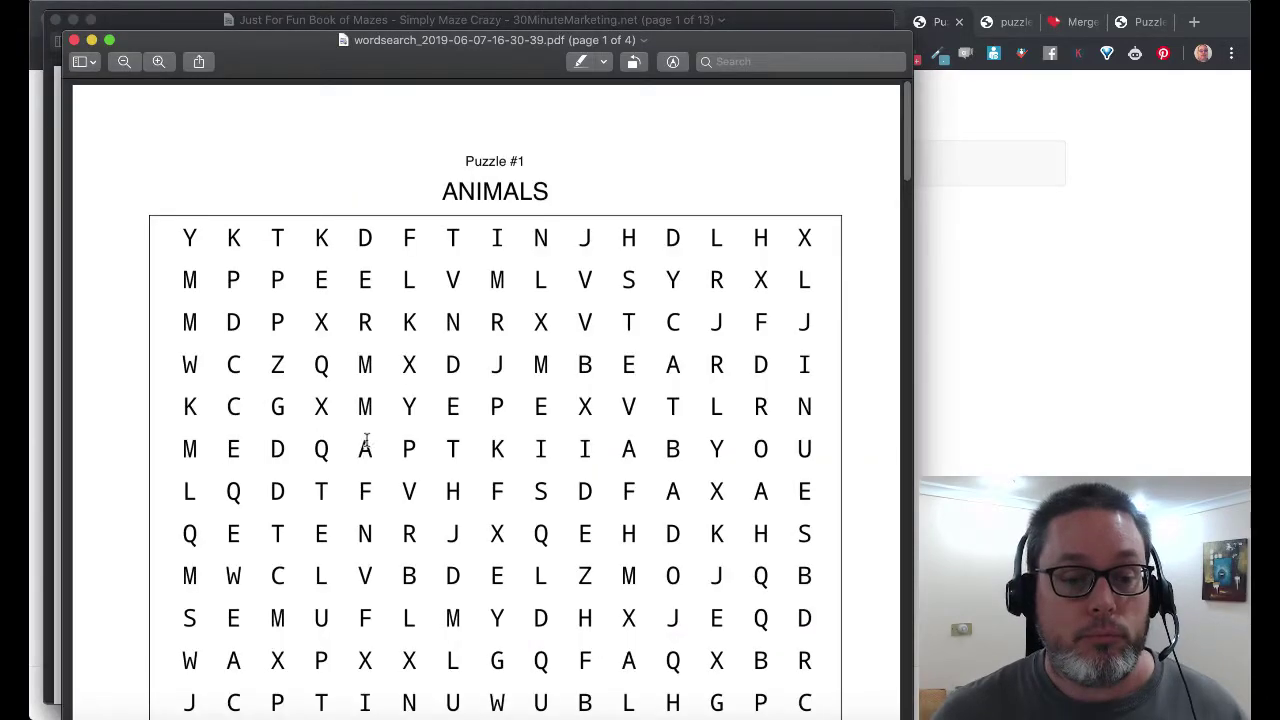
{"action": "scroll", "coordinate": [366, 440], "scroll_direction": "down", "scroll_amount": 20}
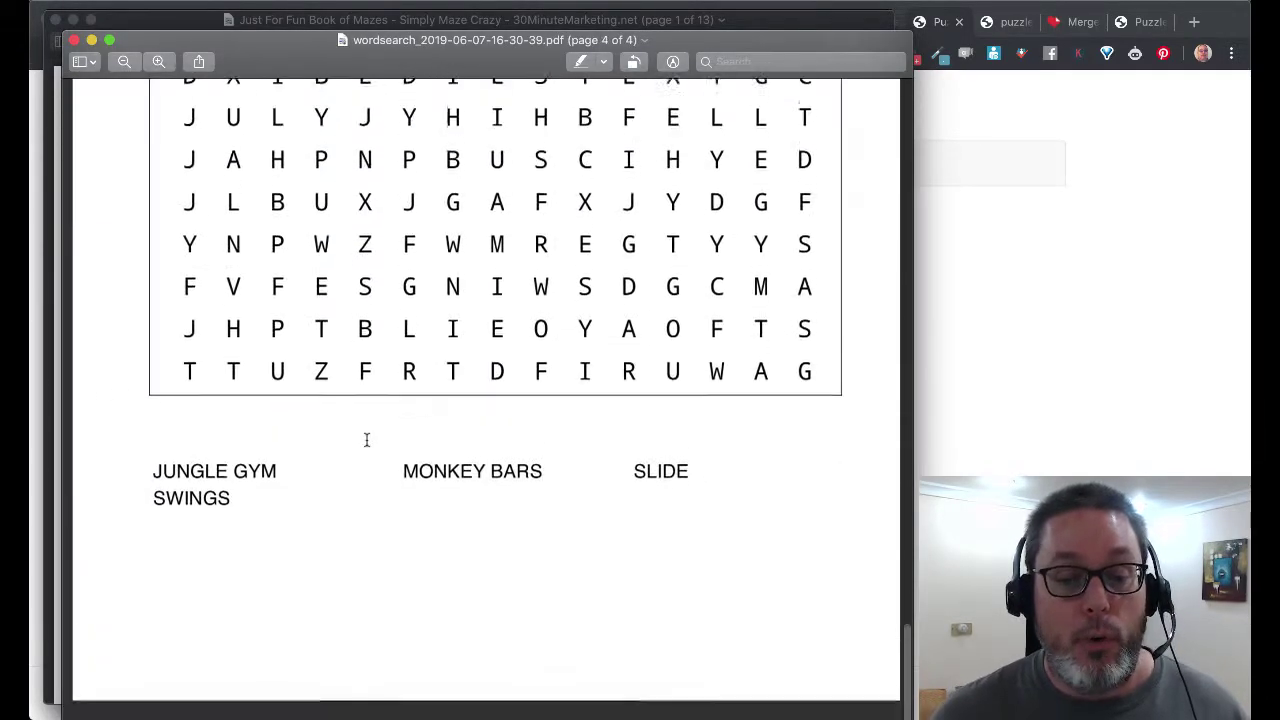
{"action": "scroll", "coordinate": [366, 440], "scroll_direction": "up", "scroll_amount": 20}
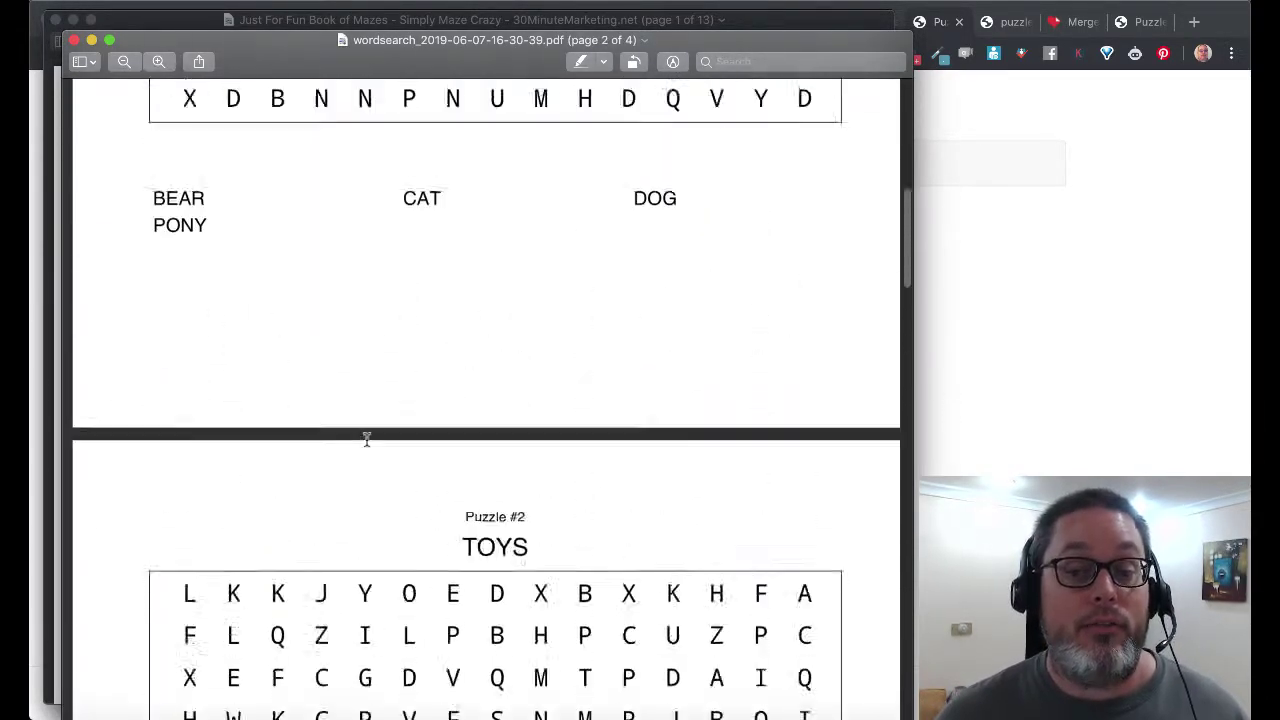
{"action": "left_click", "coordinate": [74, 40]}
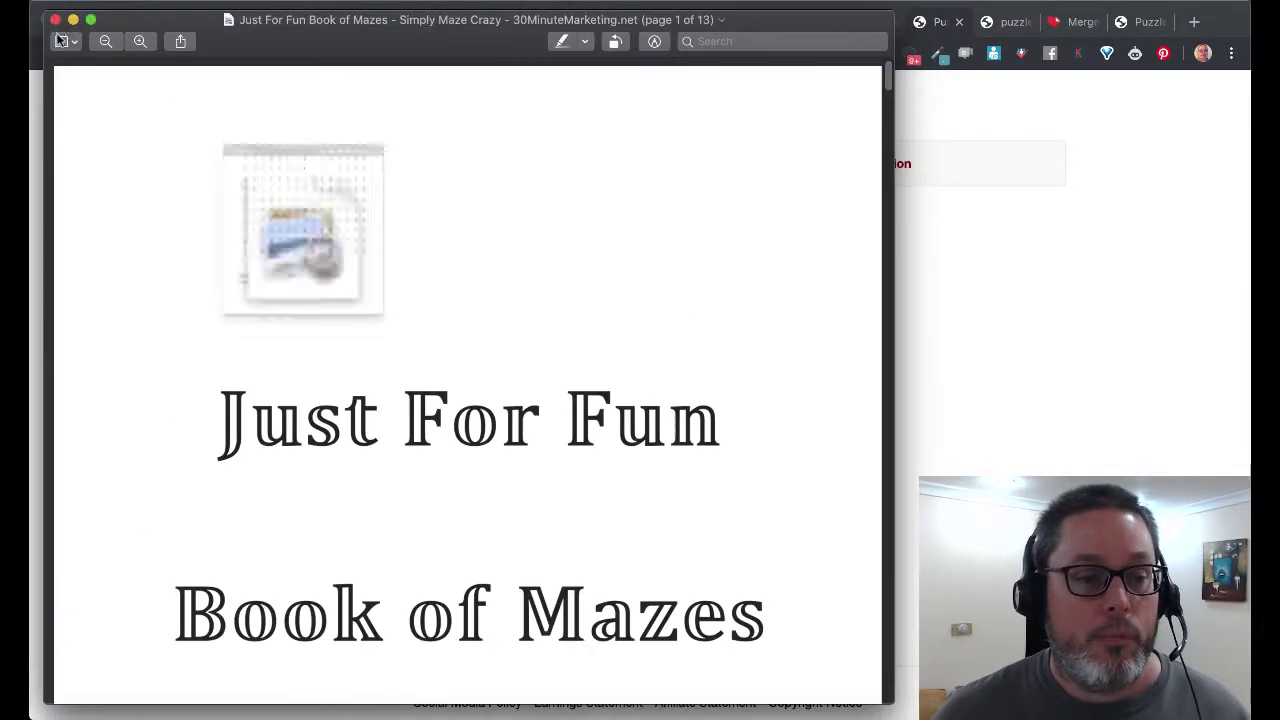
{"action": "left_click", "coordinate": [56, 20]}
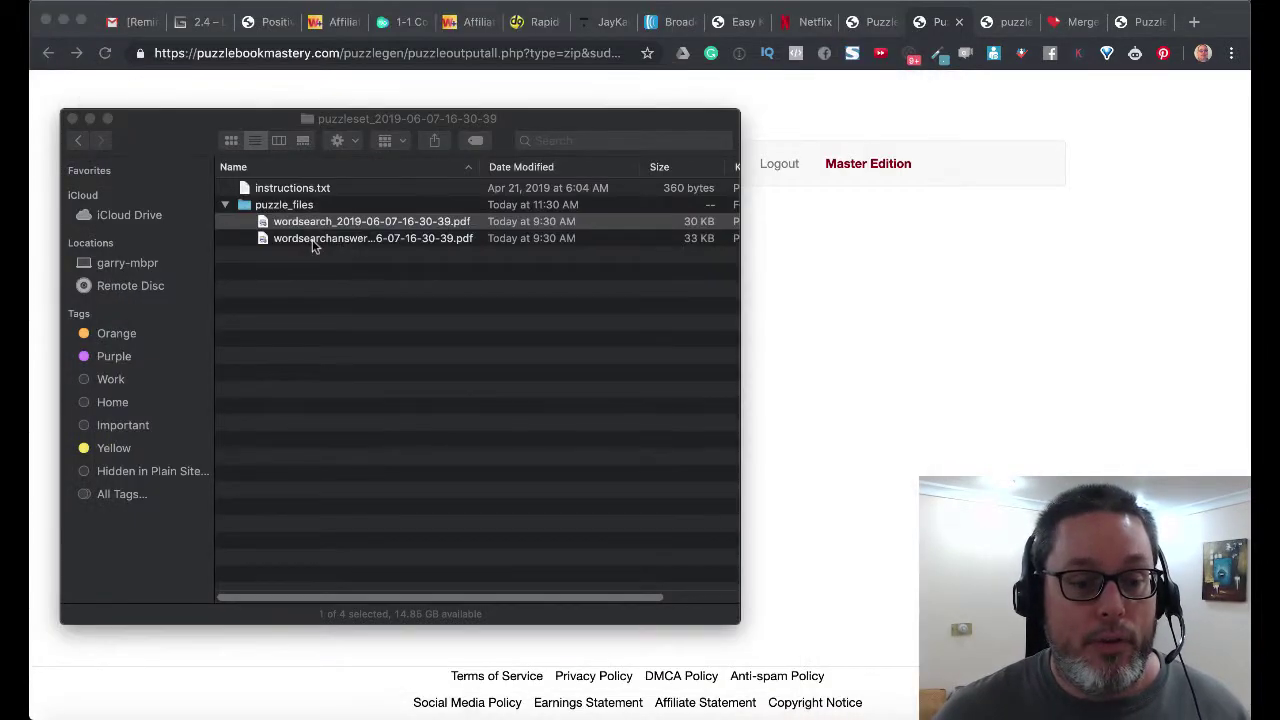
{"action": "double_click", "coordinate": [312, 246]}
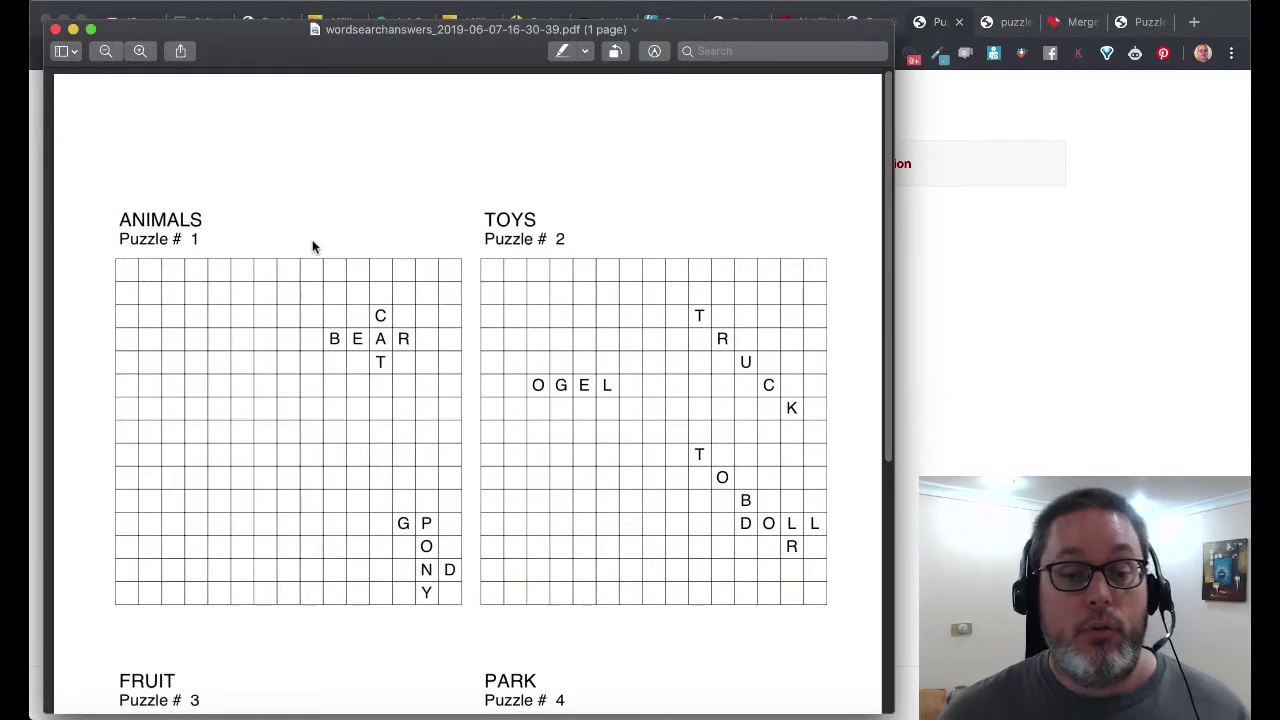
{"action": "left_click", "coordinate": [56, 29]}
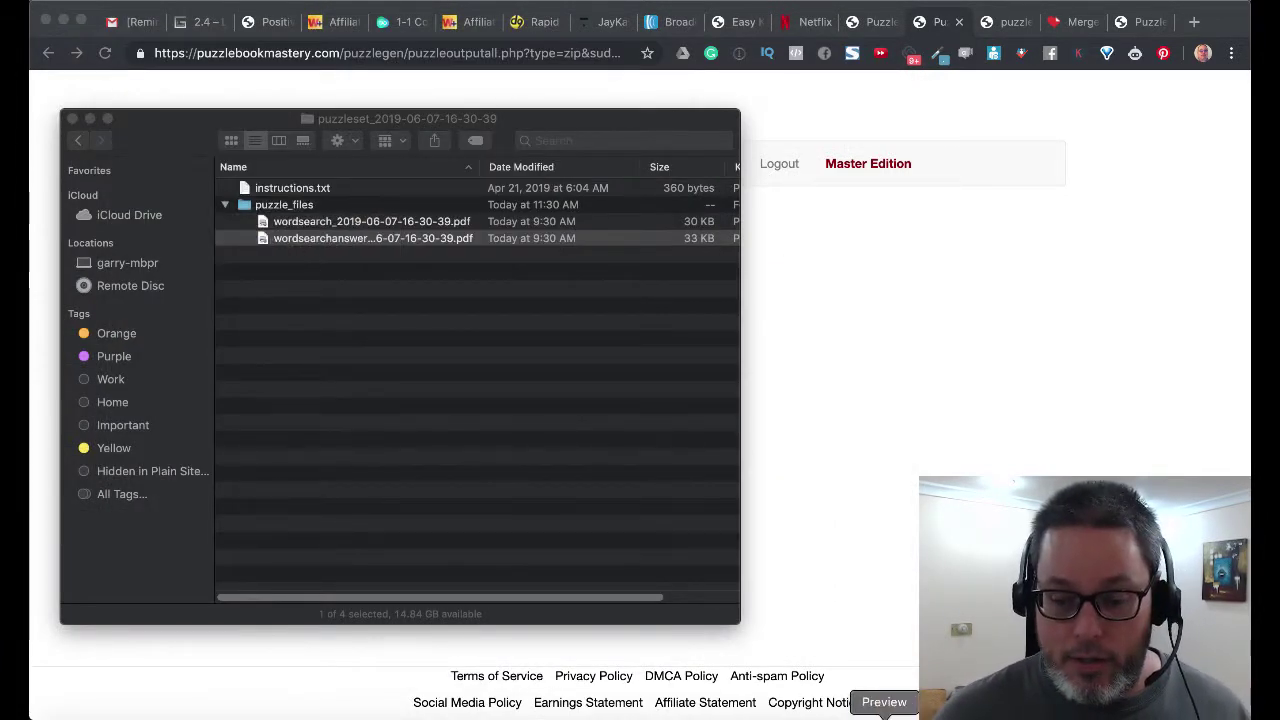
Step: Reopen the Just For Fun Book of Mazes PDF in Preview and look through its title page and maze pages
{"action": "right_click", "coordinate": [885, 714]}
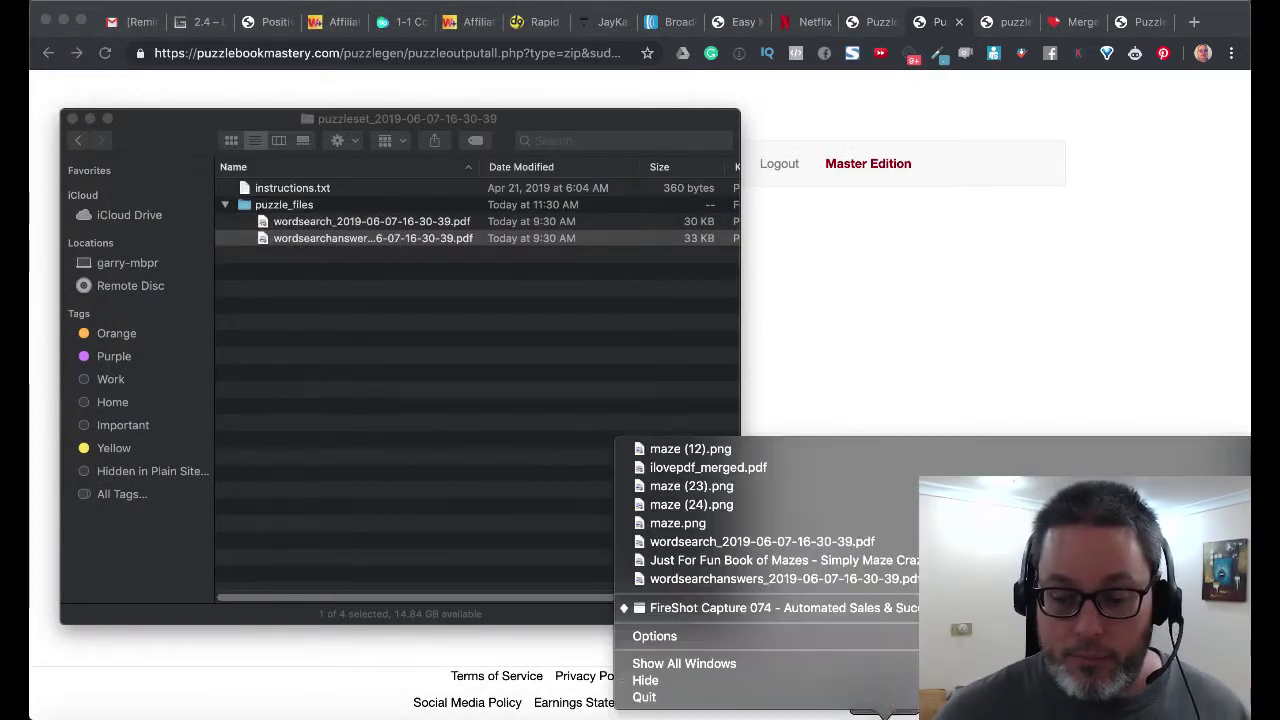
{"action": "left_click", "coordinate": [725, 561]}
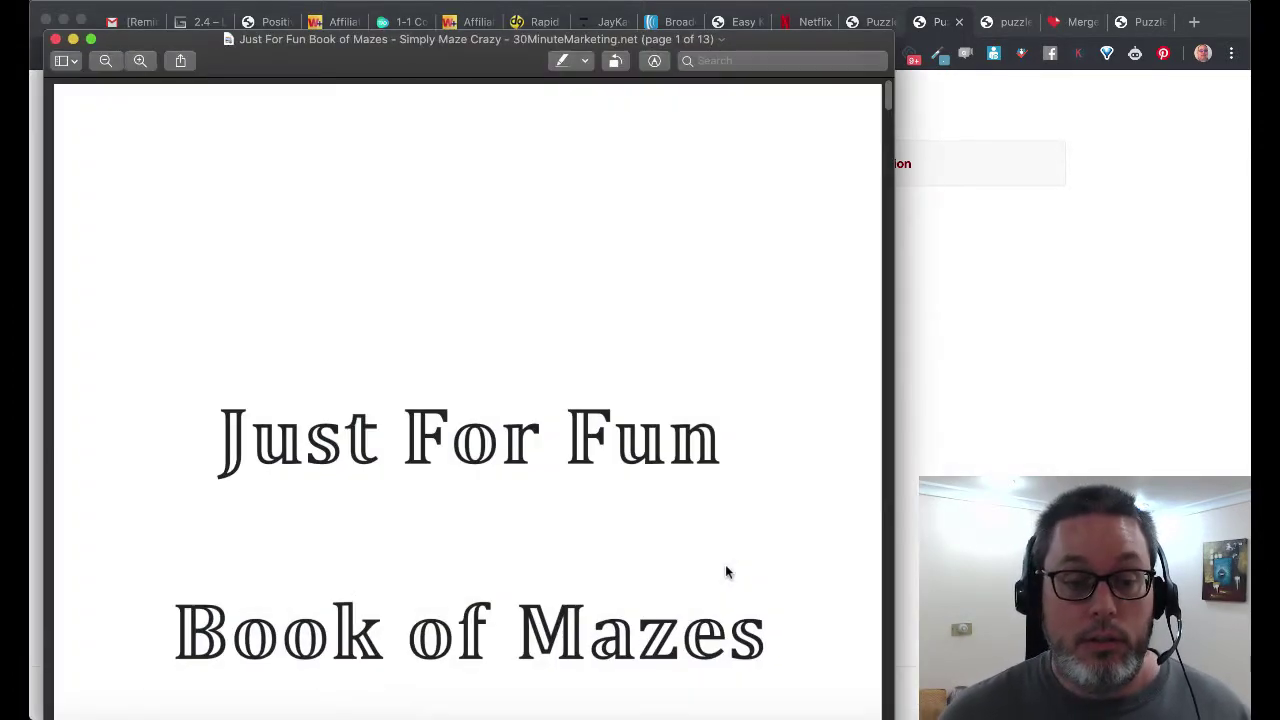
{"action": "scroll", "coordinate": [726, 571], "scroll_direction": "down", "scroll_amount": 15}
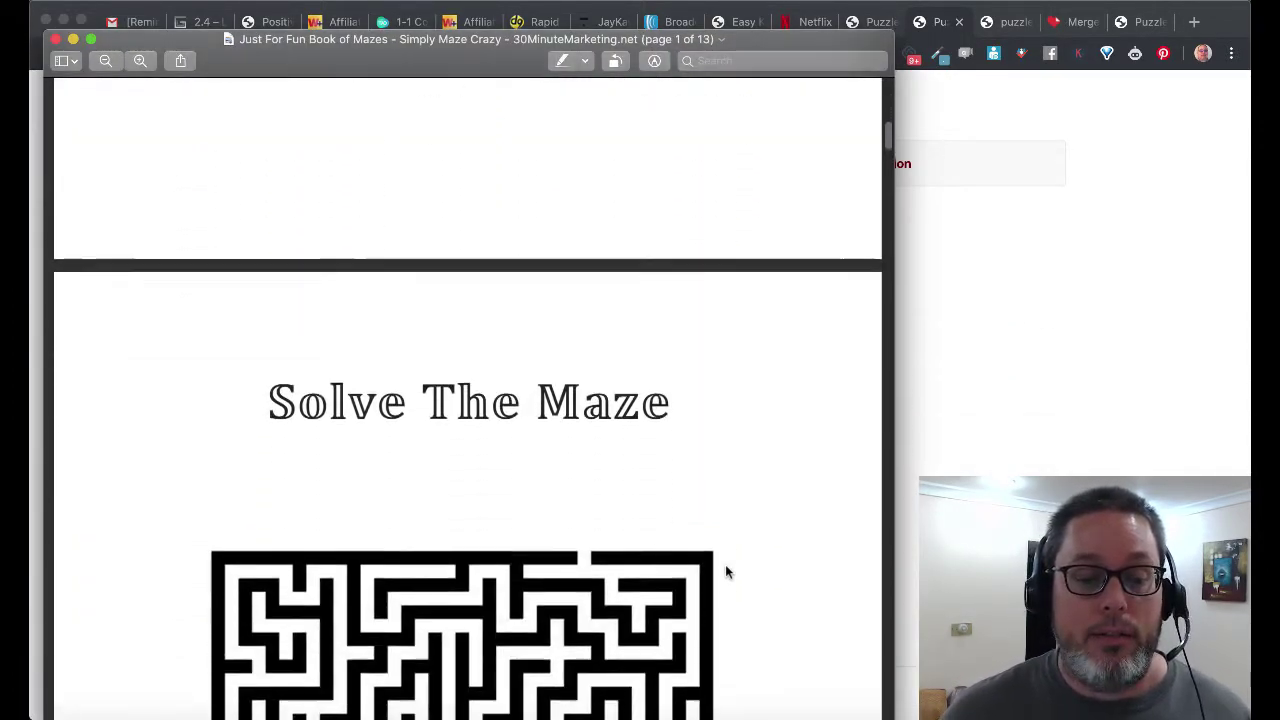
{"action": "scroll", "coordinate": [726, 571], "scroll_direction": "down", "scroll_amount": 15}
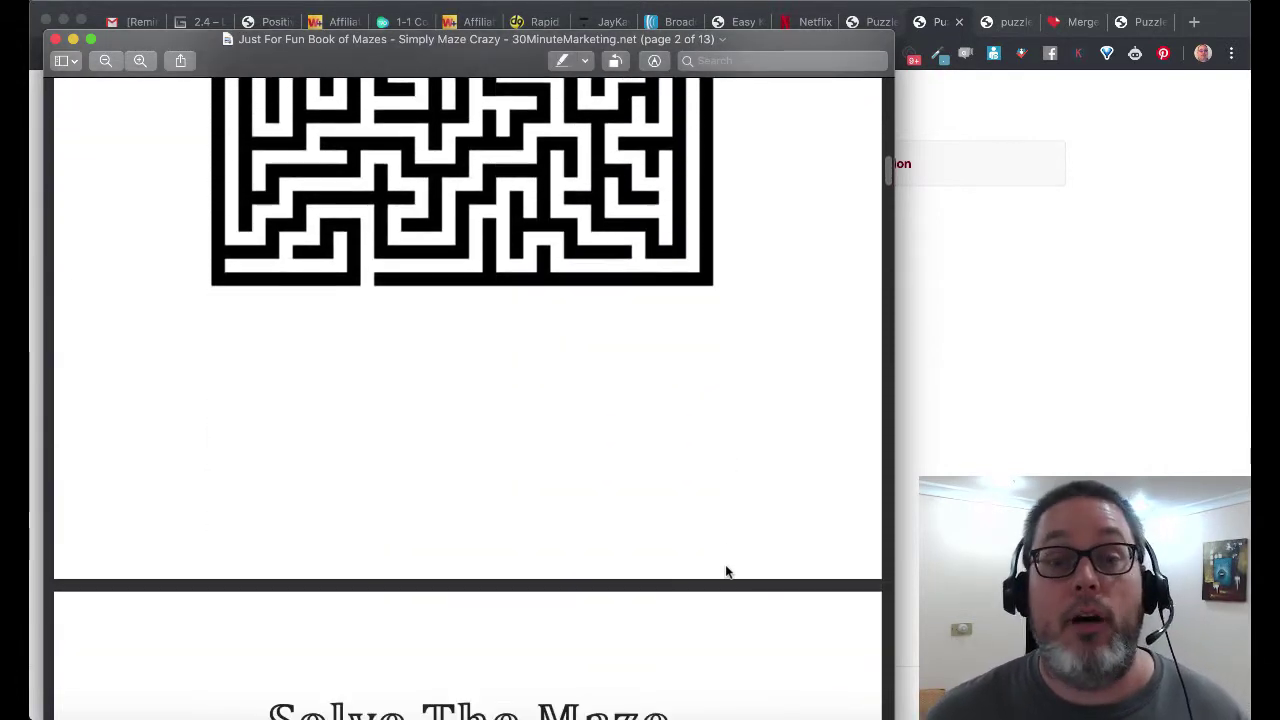
{"action": "scroll", "coordinate": [726, 571], "scroll_direction": "up", "scroll_amount": 20}
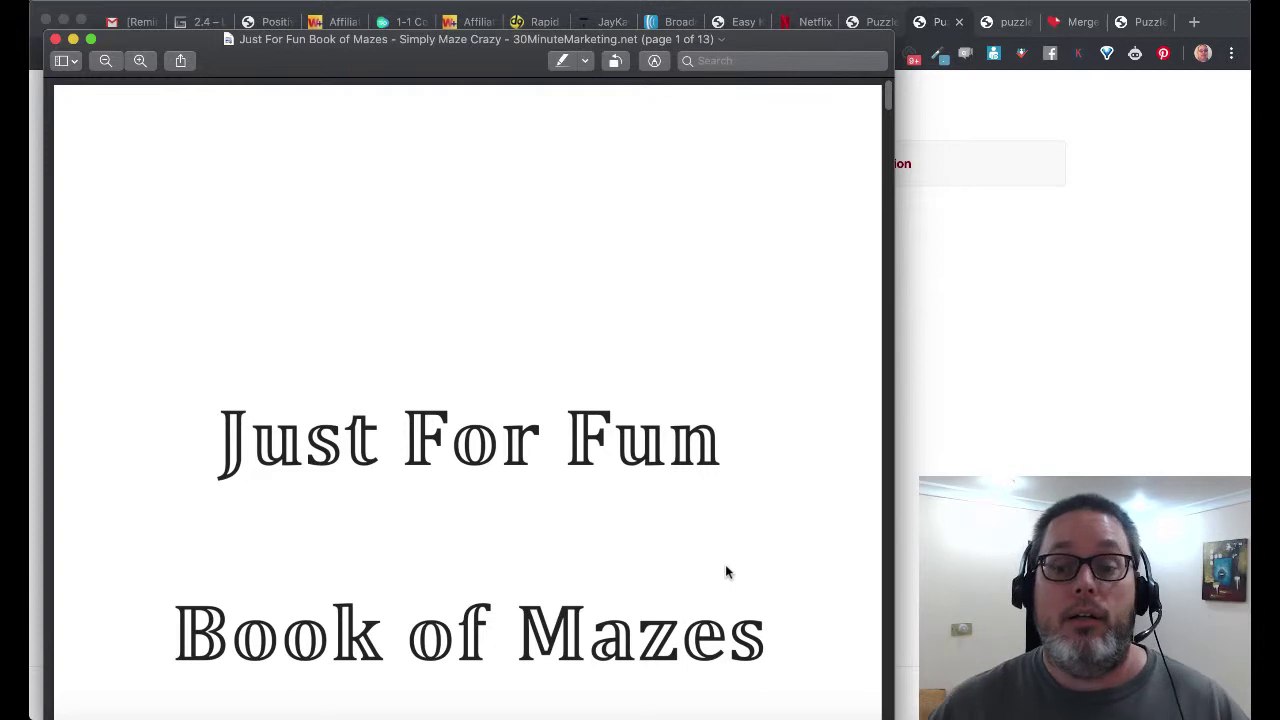
Step: Switch back to the browser's zip download page and view the list of available puzzle types
{"action": "left_click", "coordinate": [1117, 449]}
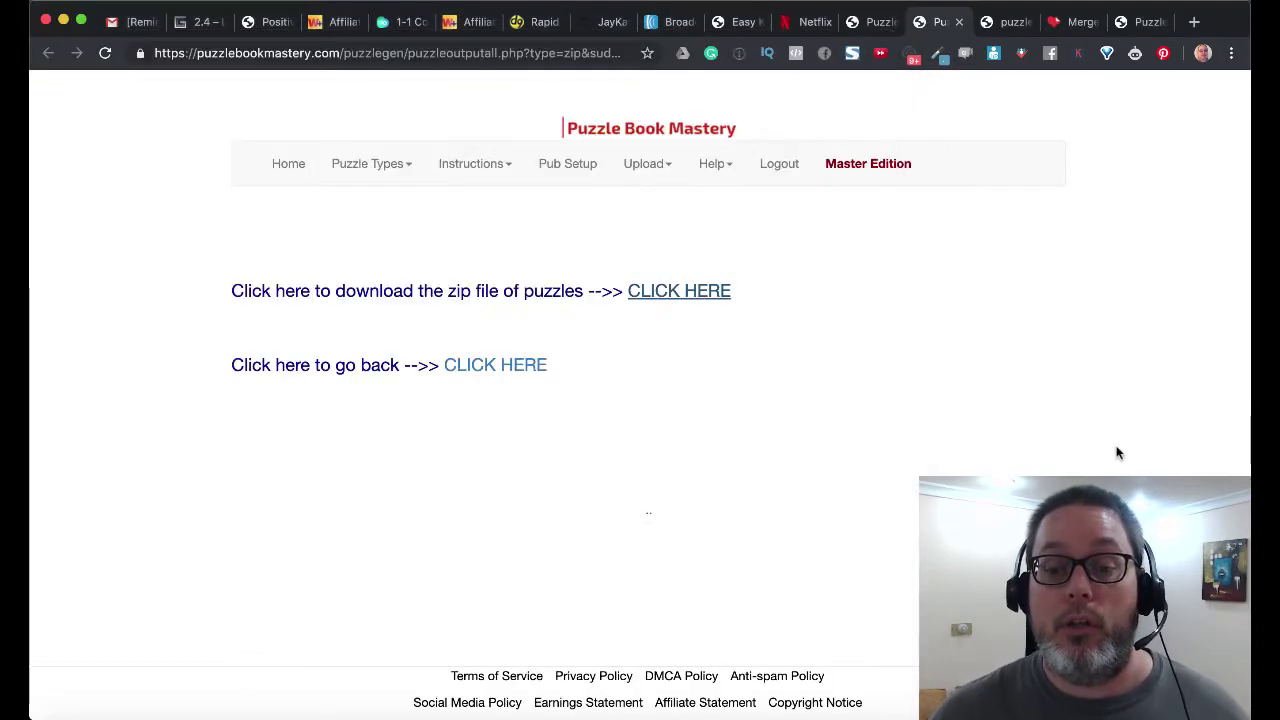
{"action": "left_click", "coordinate": [400, 170]}
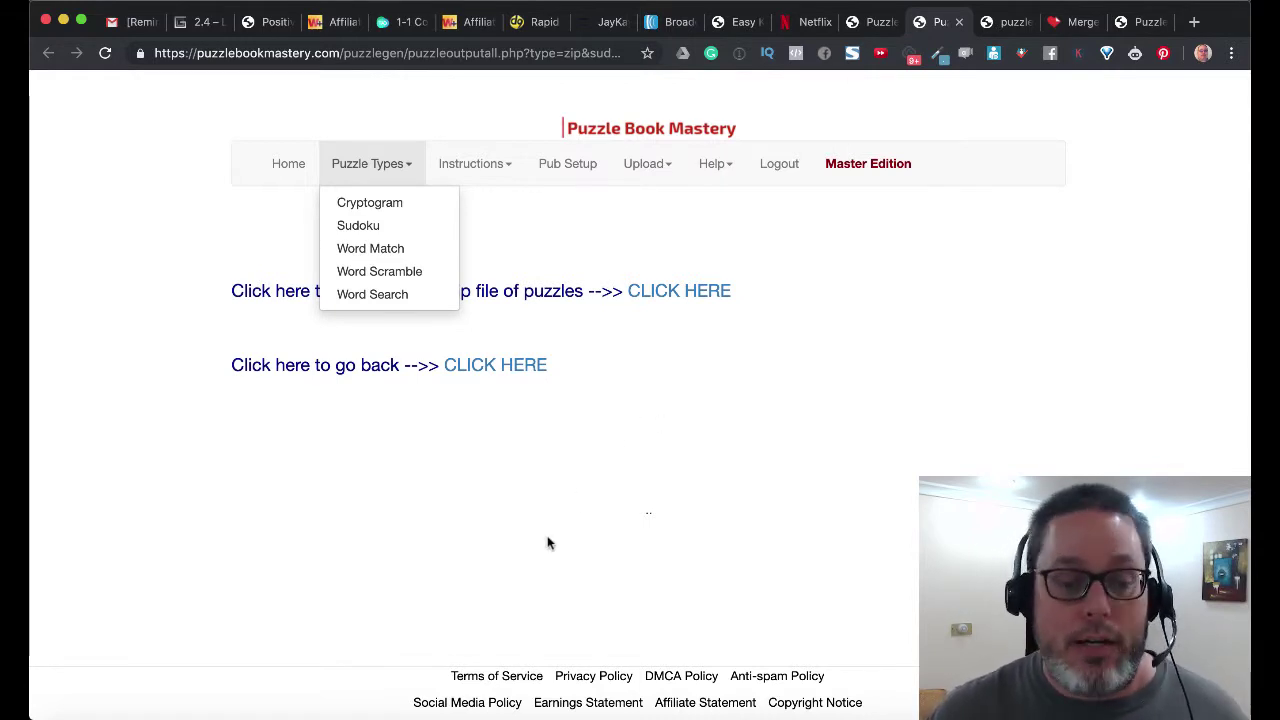
{"action": "left_click", "coordinate": [434, 570]}
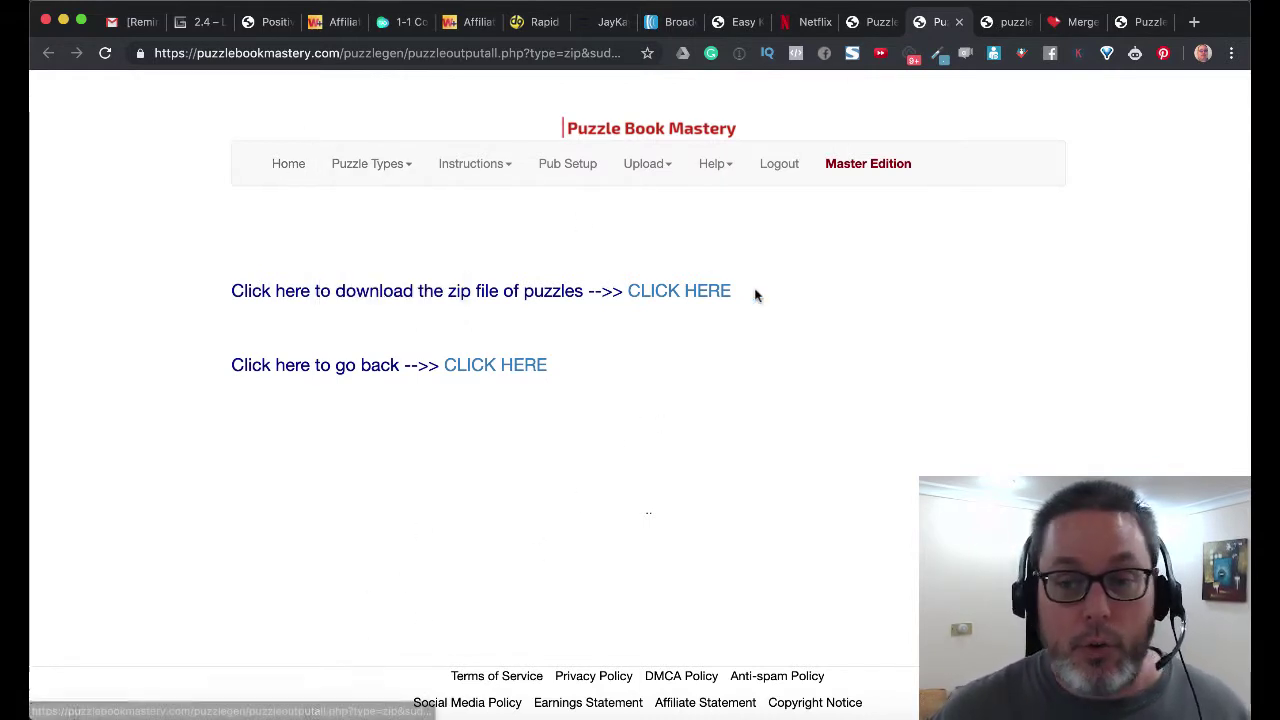
Step: Switch to Finder and highlight the wordsearch PDF and the wordsearchanswers PDF in turn in puzzle_files
{"action": "left_click", "coordinate": [72, 714]}
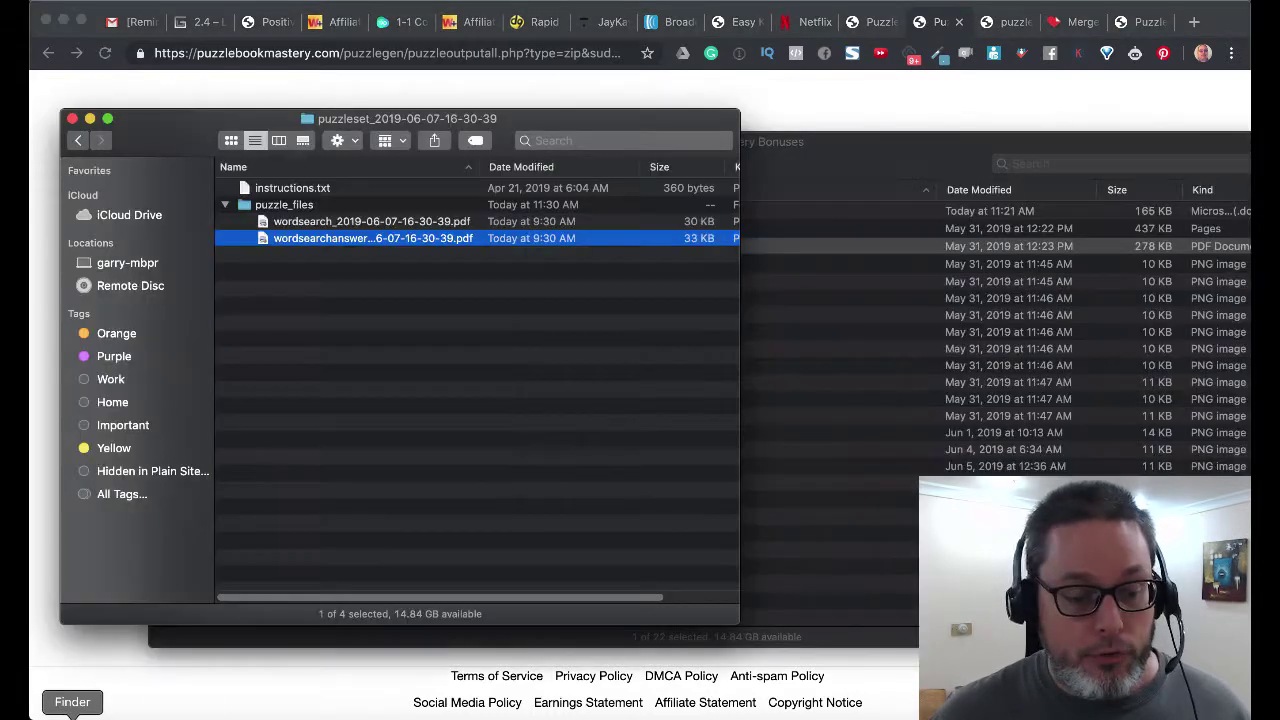
{"action": "left_click", "coordinate": [297, 222]}
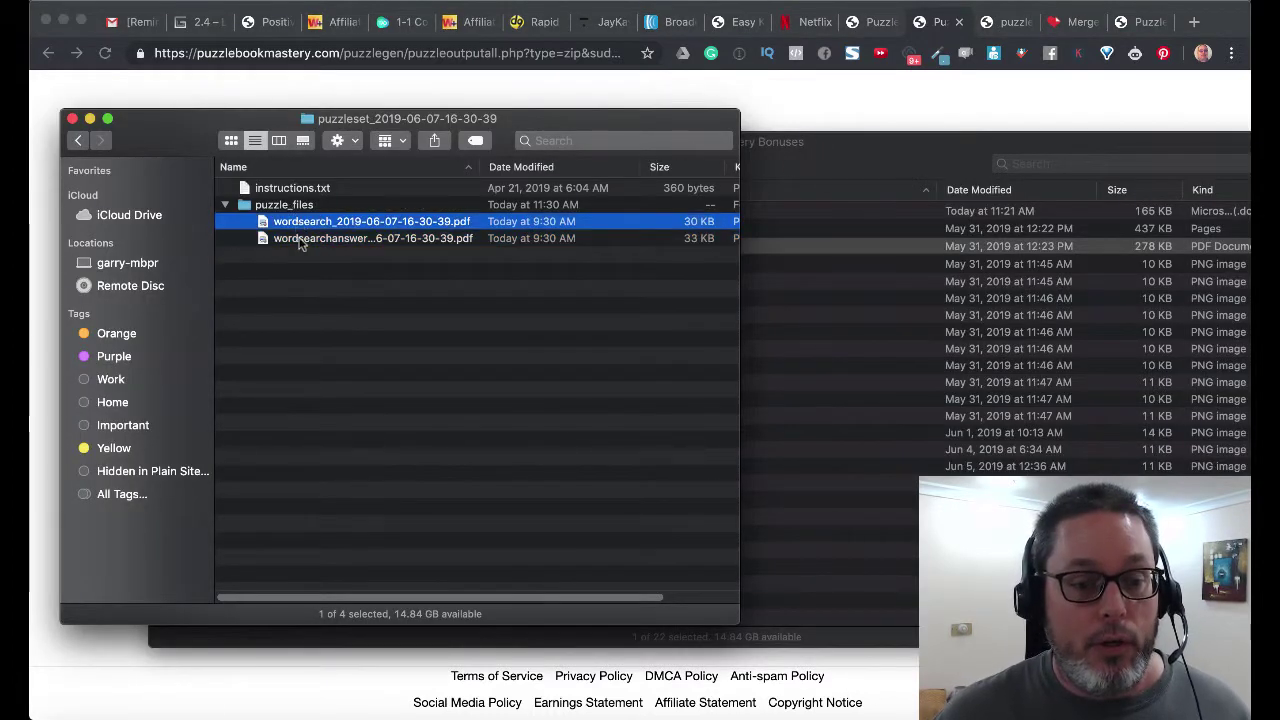
{"action": "left_click", "coordinate": [300, 240]}
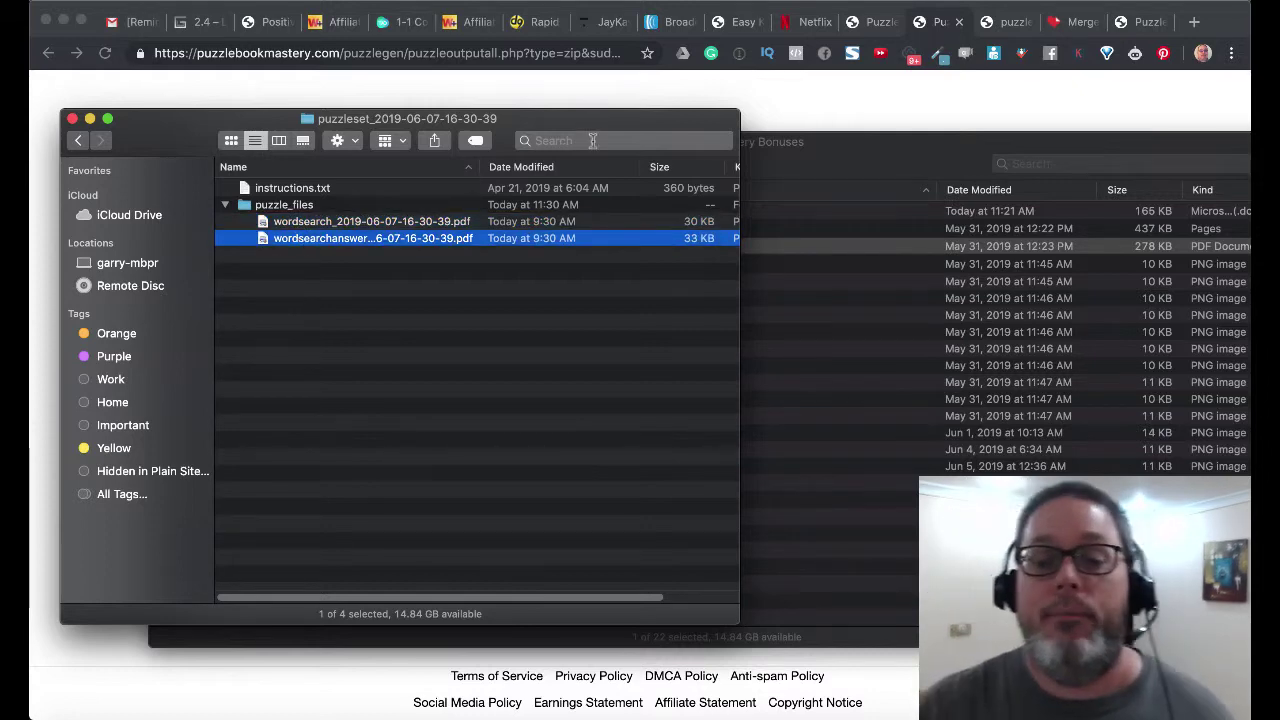
Step: Switch to iLovePDF's Merge PDF page and add the Just For Fun Book of Mazes PDF from the Puzzle Book Mastery Bonuses folder
{"action": "left_click", "coordinate": [1070, 22]}
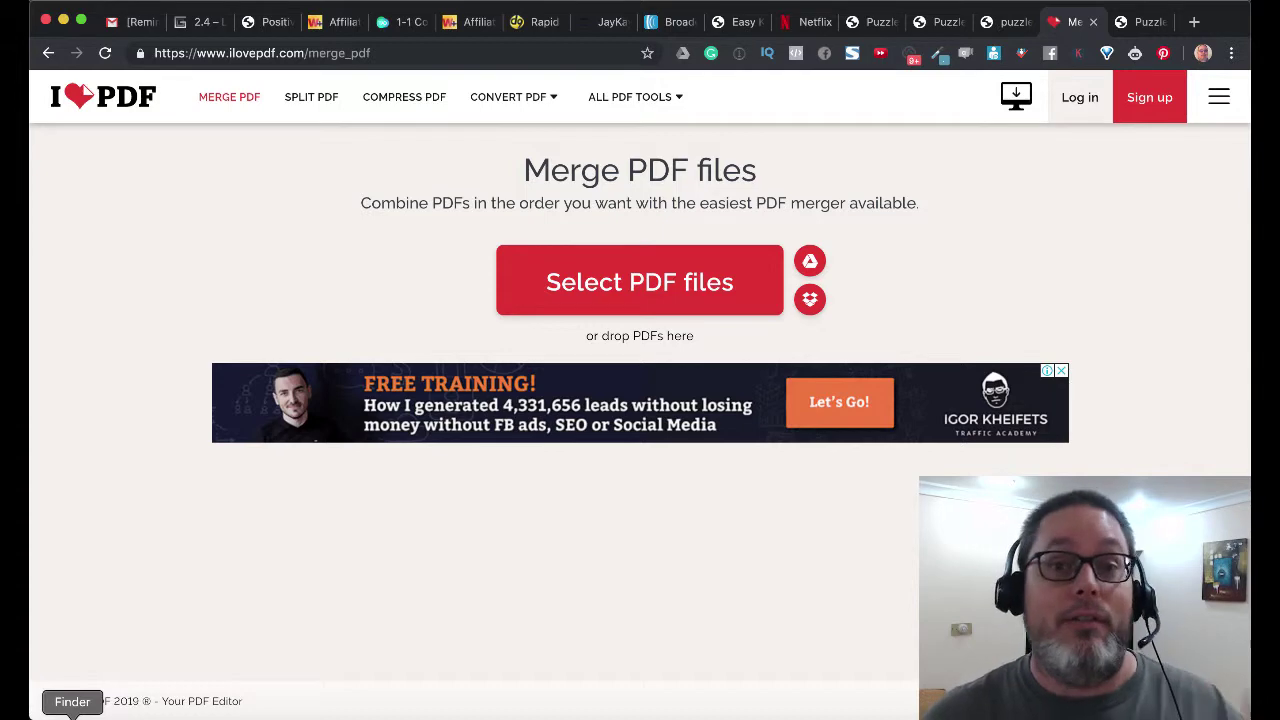
{"action": "left_click", "coordinate": [72, 714]}
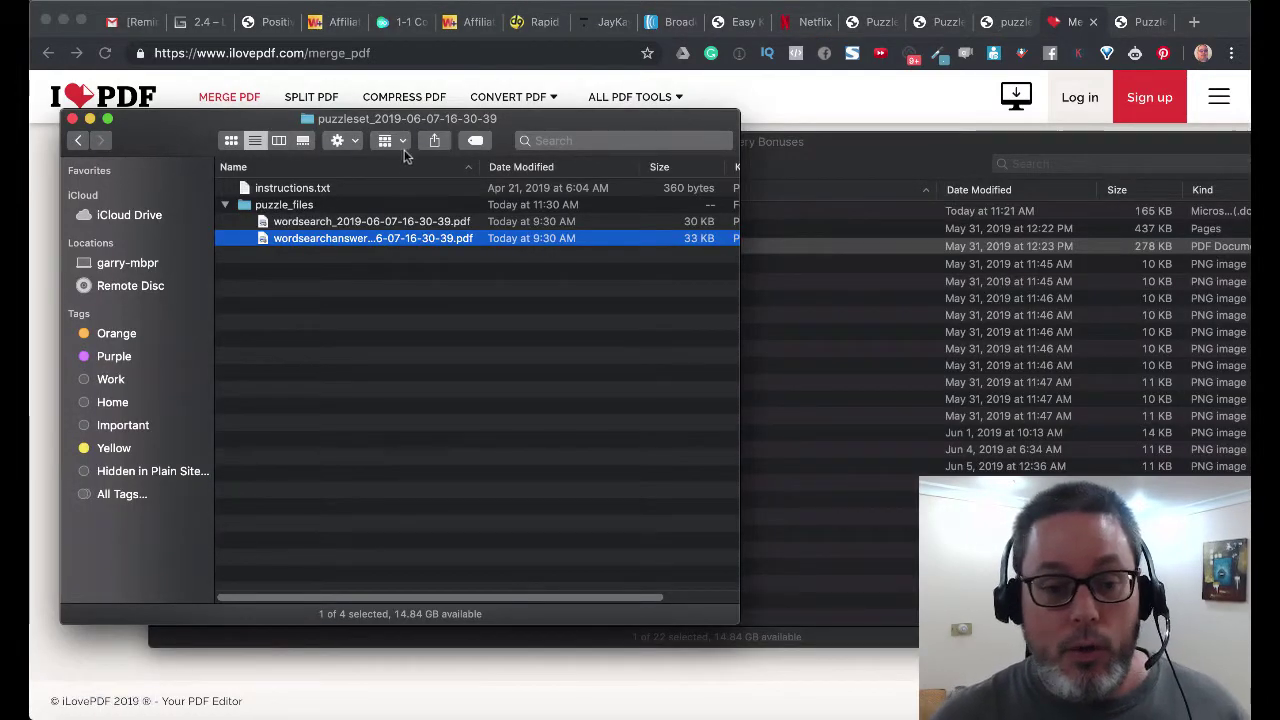
{"action": "left_click", "coordinate": [794, 152]}
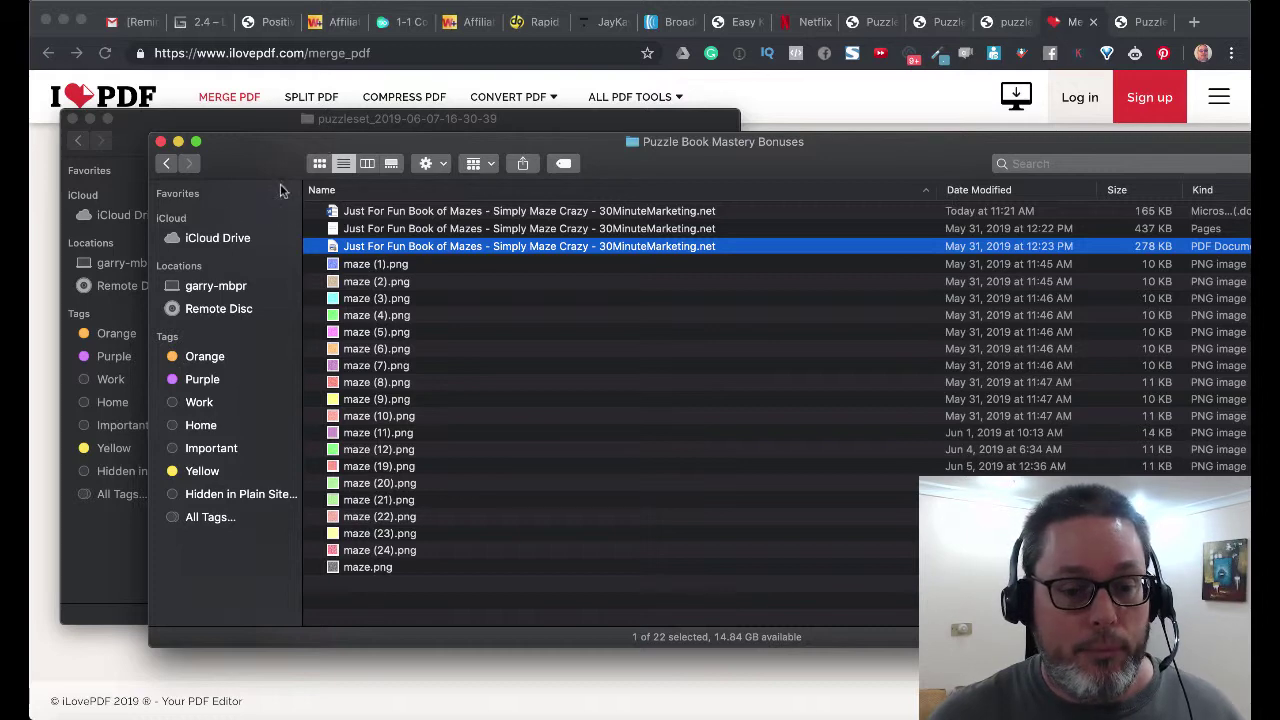
{"action": "left_click_drag", "start_coordinate": [152, 225], "coordinate": [808, 224]}
{"action": "left_click_drag", "start_coordinate": [1007, 252], "coordinate": [760, 345]}
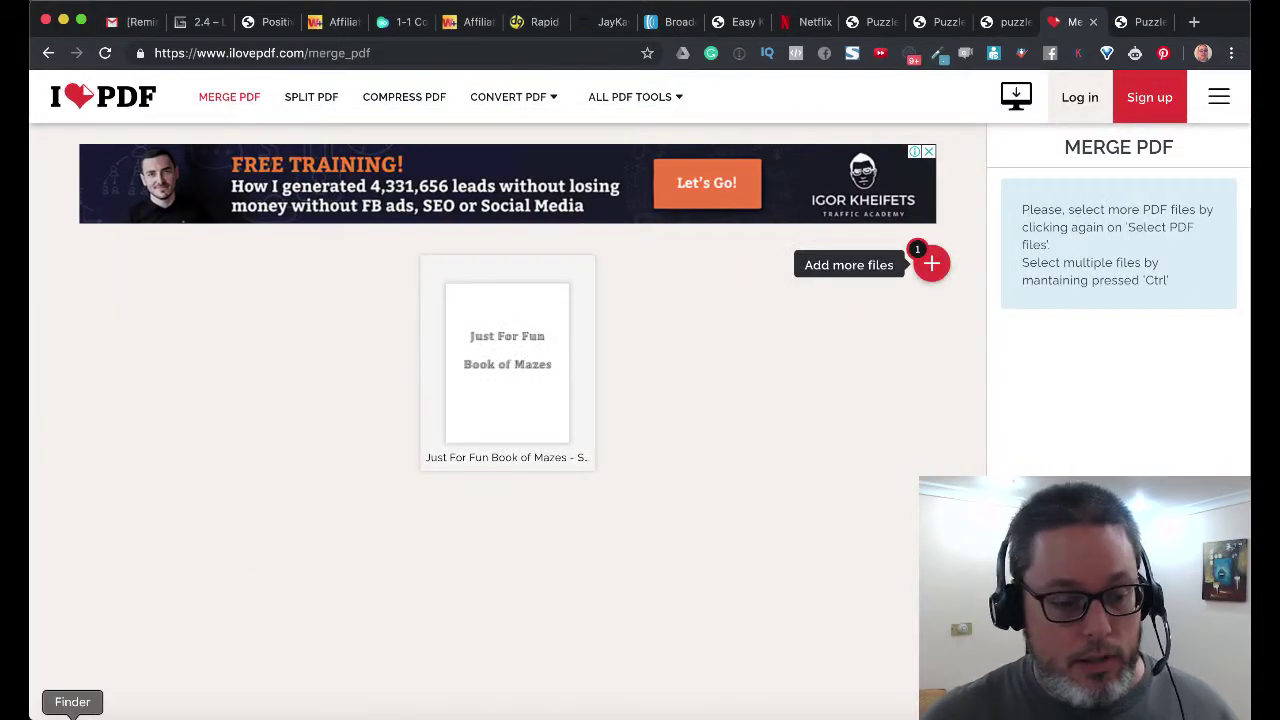
Step: Add both the wordsearch and wordsearchanswers PDFs from Finder's puzzle_files folder to the iLovePDF merge
{"action": "left_click", "coordinate": [71, 717]}
{"action": "left_click", "coordinate": [331, 228]}
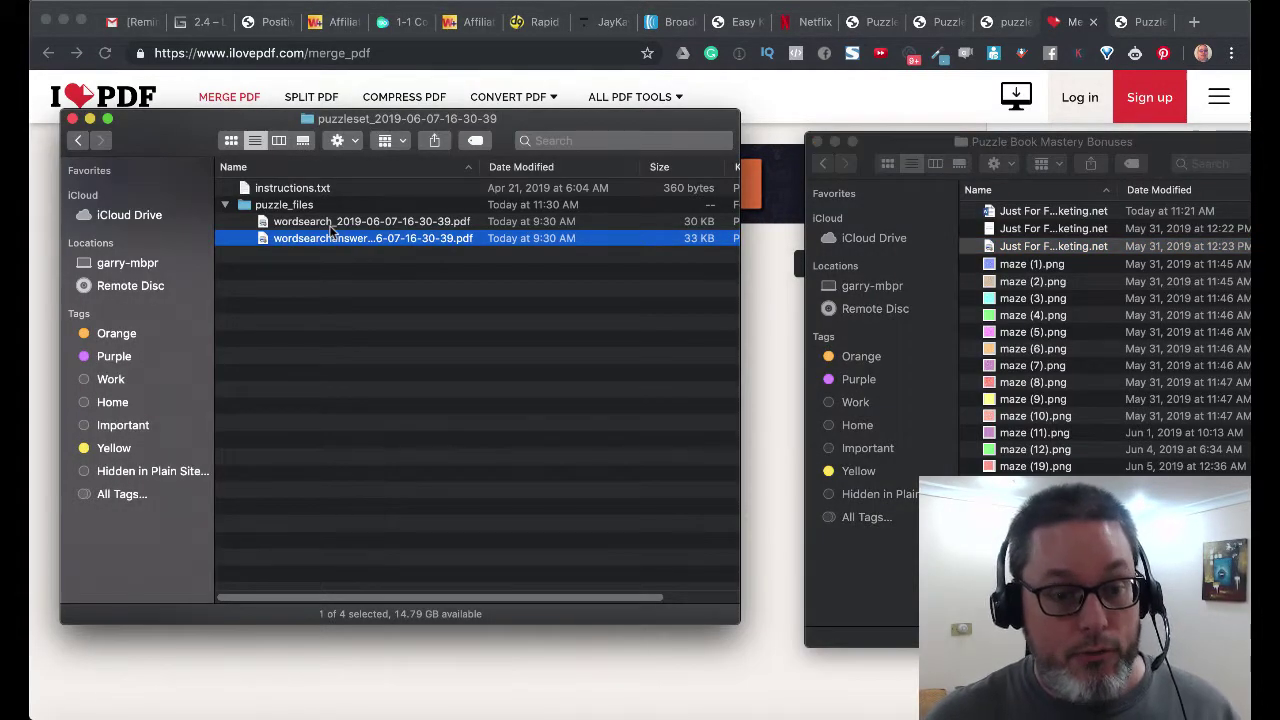
{"action": "left_click", "coordinate": [331, 226]}
{"action": "left_click", "coordinate": [334, 240], "text": "super"}
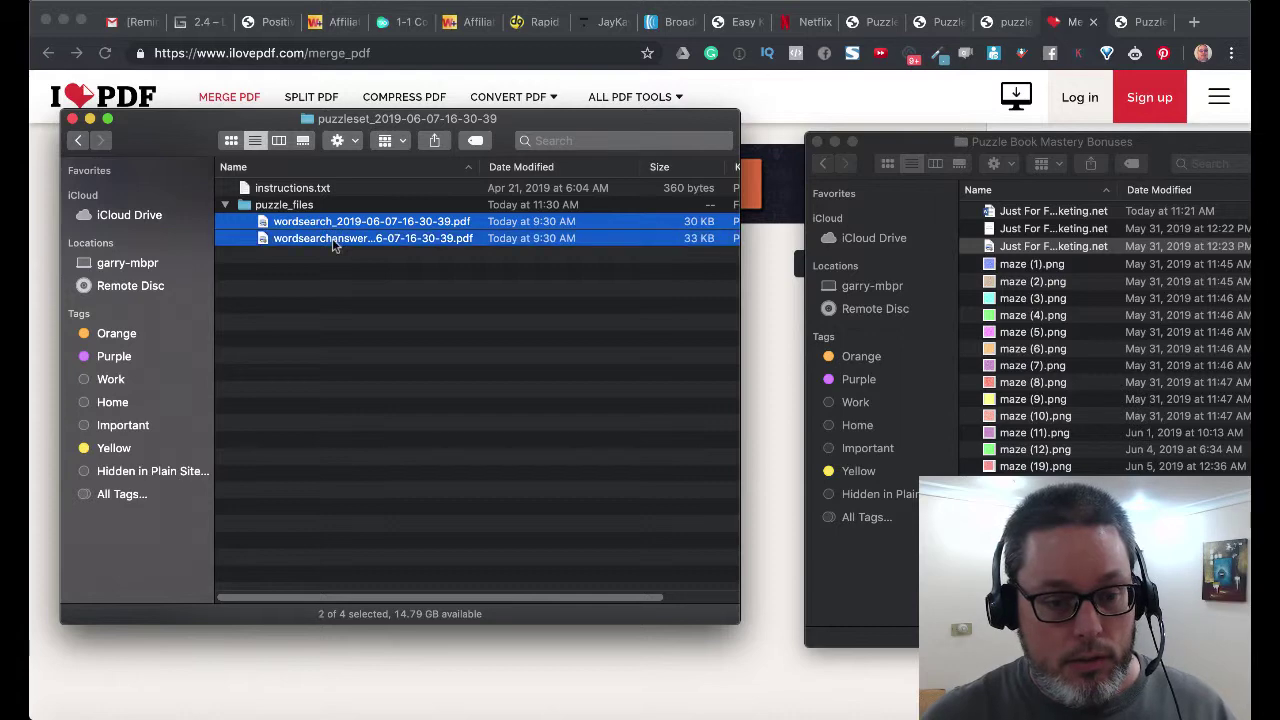
{"action": "left_click_drag", "start_coordinate": [323, 228], "coordinate": [754, 368]}
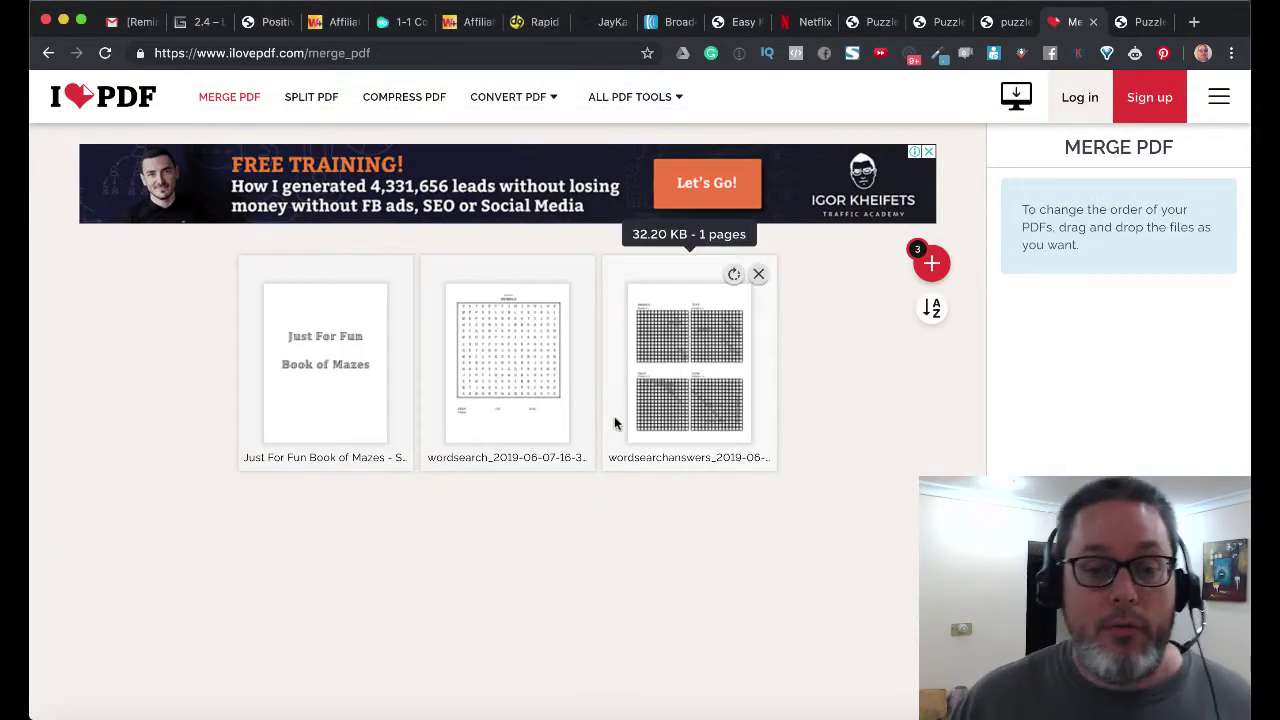
Step: Place the wordsearch PDF ahead of the Book of Mazes, merge the three files, and download the merged PDF
{"action": "left_click_drag", "start_coordinate": [446, 371], "coordinate": [329, 366]}
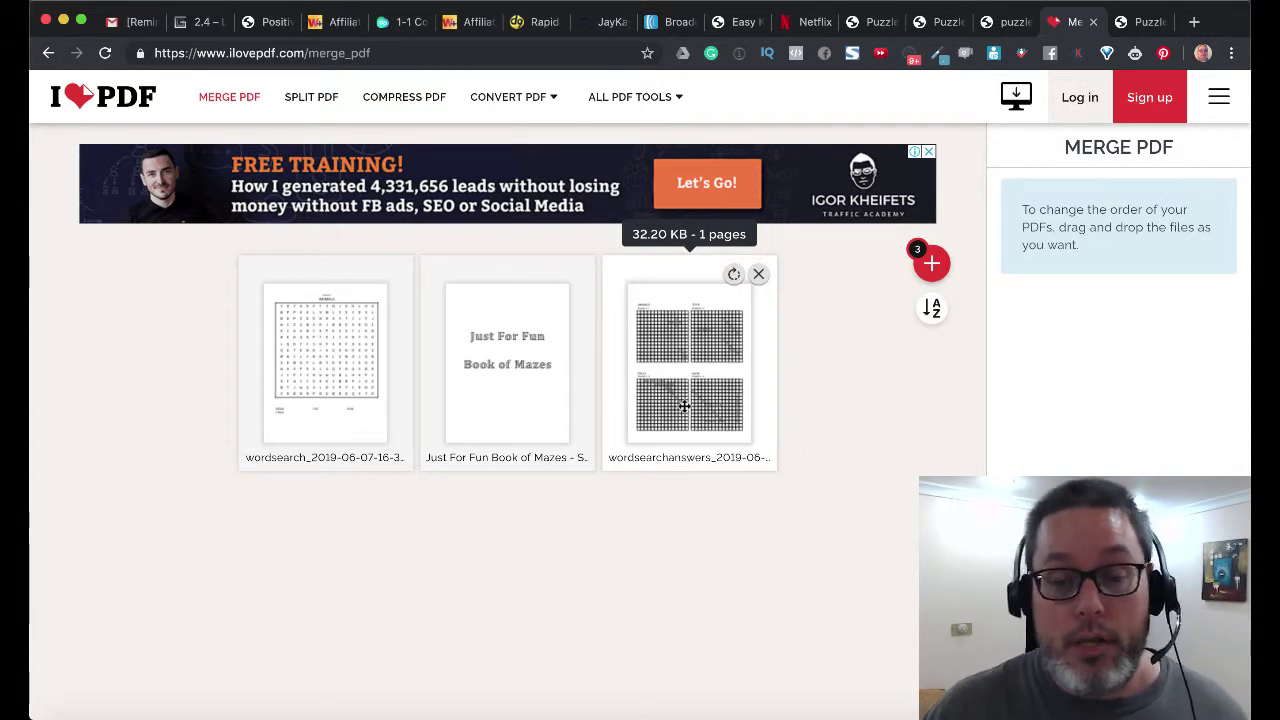
{"action": "left_click", "coordinate": [1119, 680]}
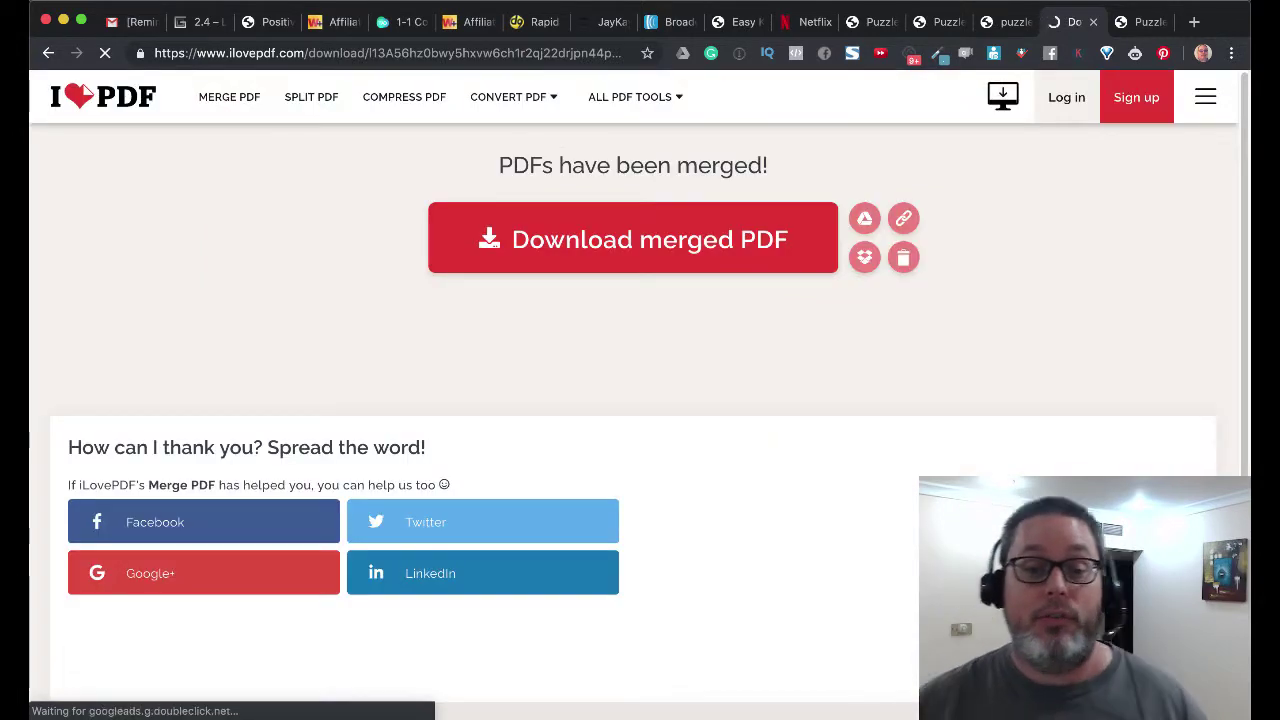
{"action": "left_click", "coordinate": [656, 238]}
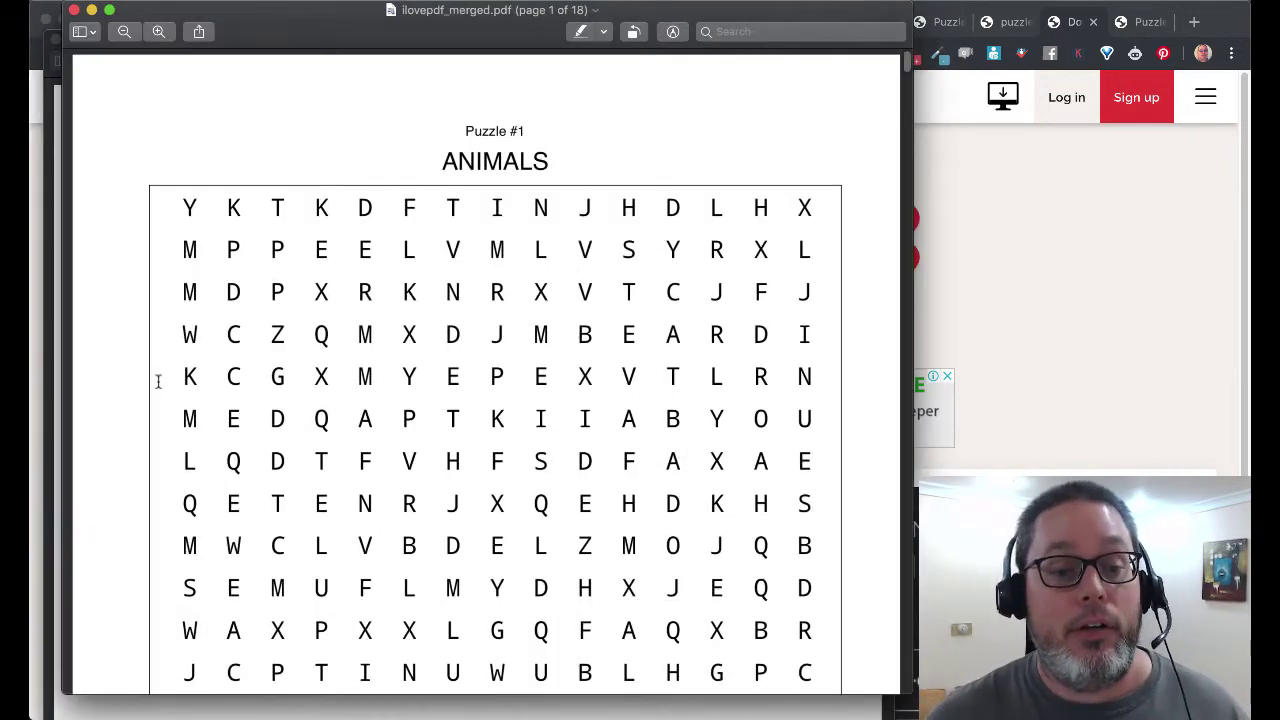
Step: Skim the word search pages at the start of ilovepdf_merged.pdf, and return to the browser
{"action": "scroll", "coordinate": [158, 381], "scroll_direction": "down", "scroll_amount": 20}
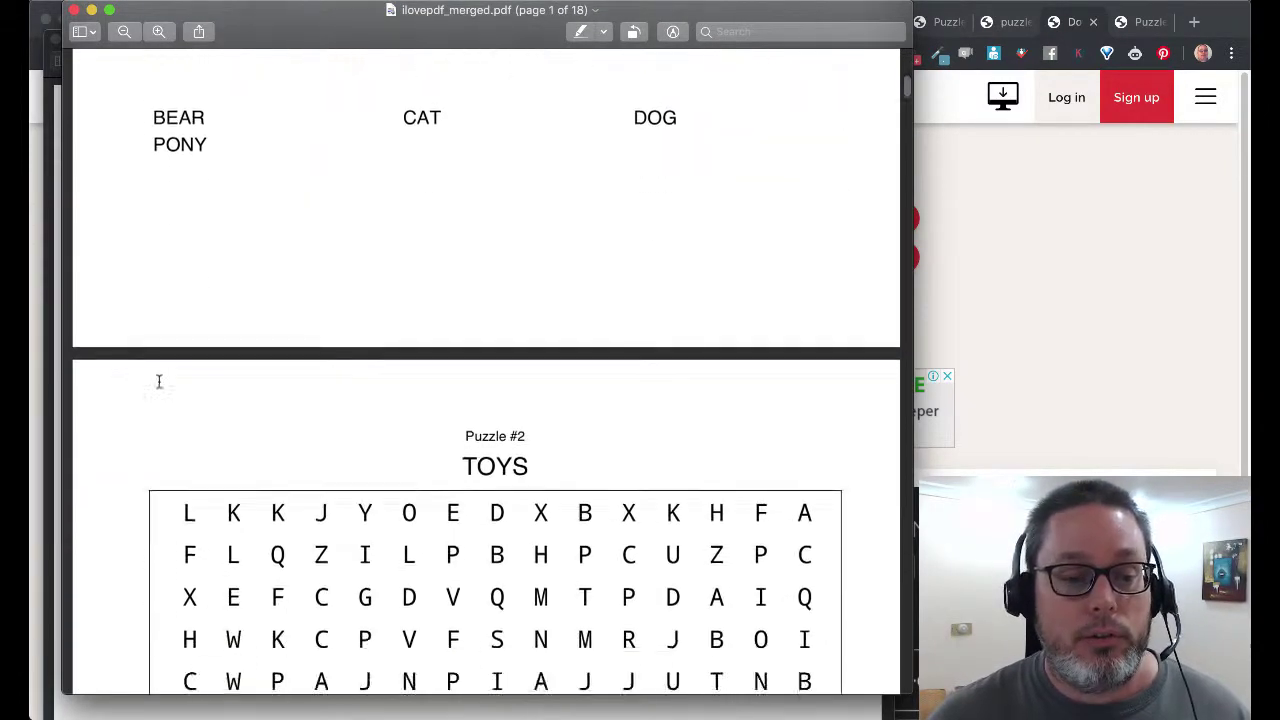
{"action": "scroll", "coordinate": [158, 381], "scroll_direction": "down", "scroll_amount": 20}
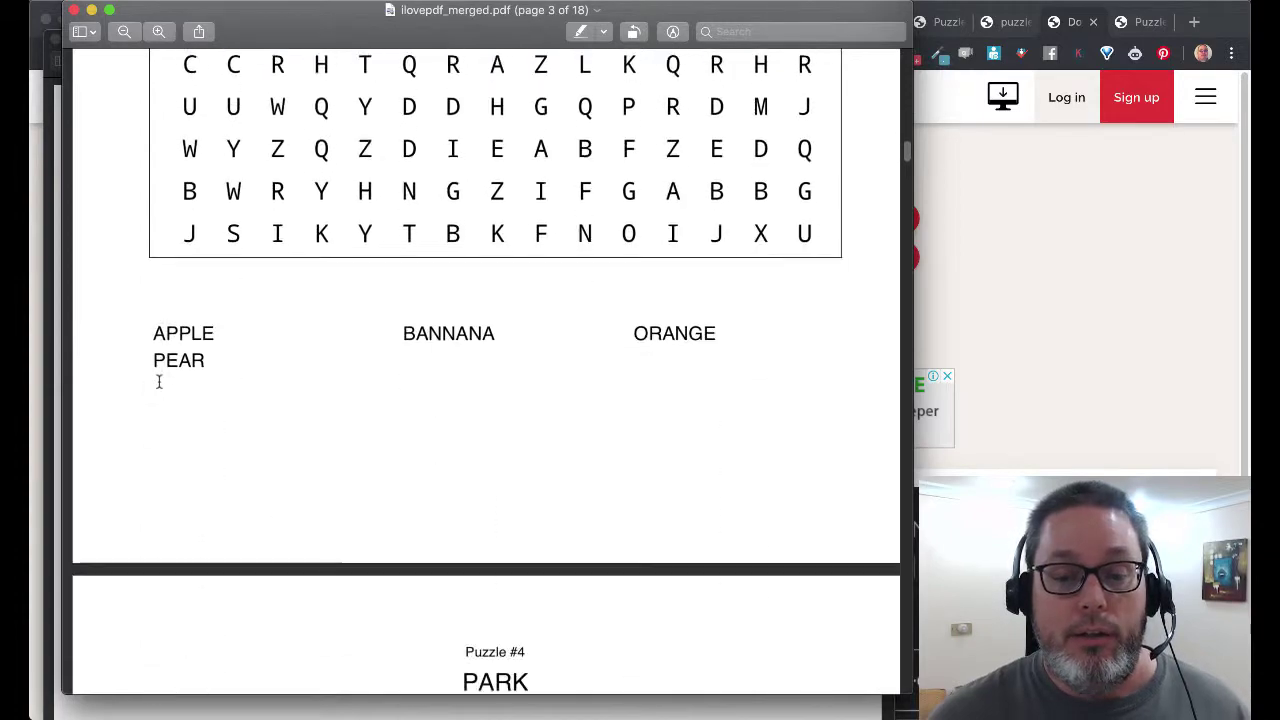
{"action": "scroll", "coordinate": [158, 381], "scroll_direction": "down", "scroll_amount": 20}
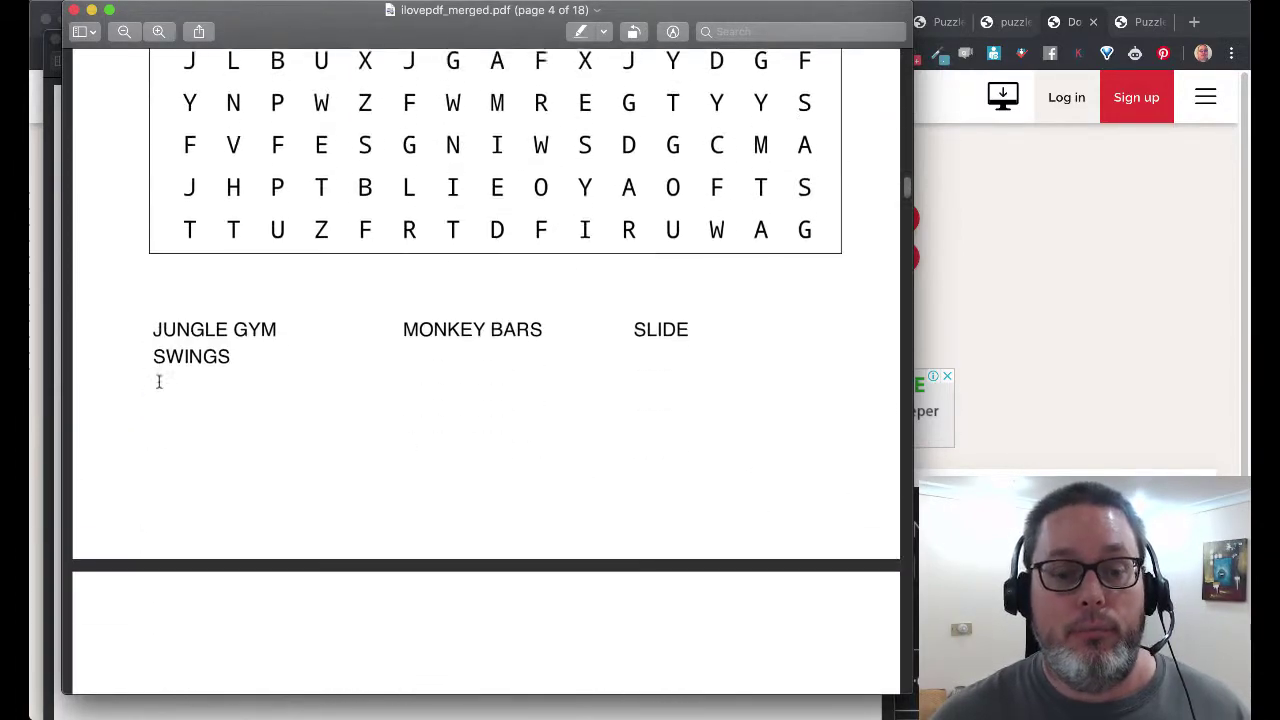
{"action": "left_click", "coordinate": [1037, 421]}
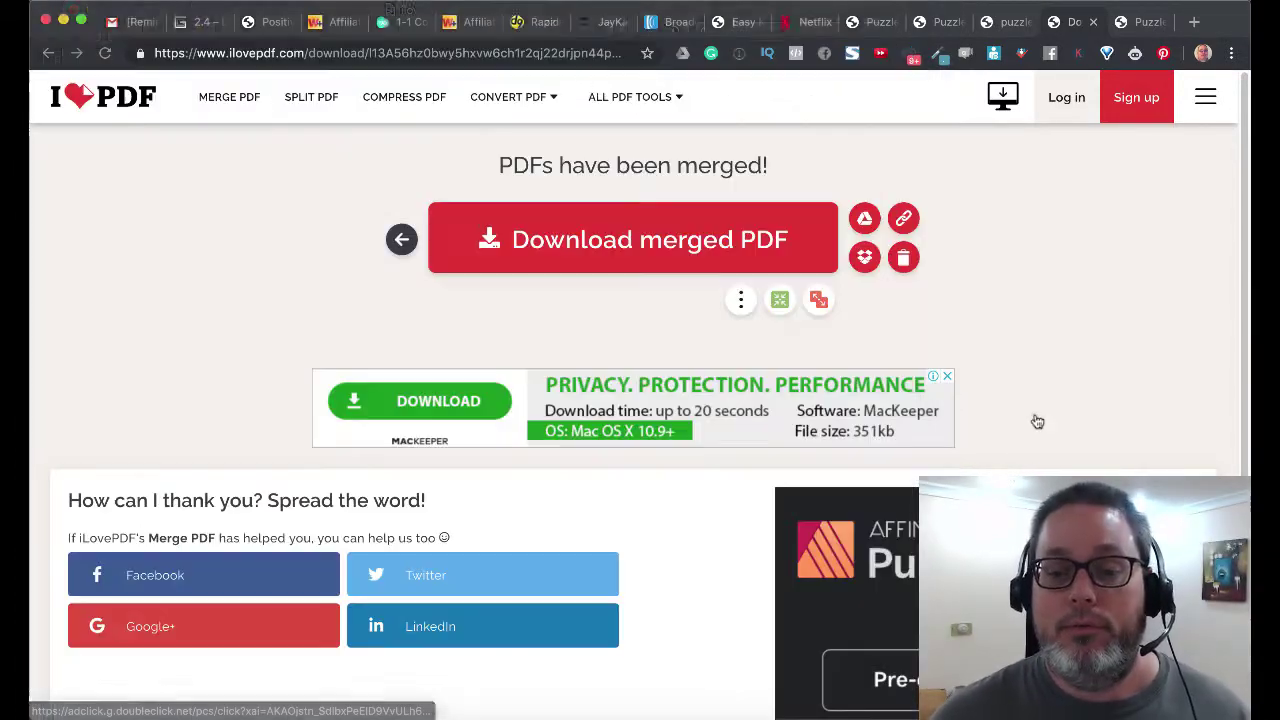
Step: Bring ilovepdf_merged.pdf back up in Preview and review its word search puzzles from the first page through Puzzle #4
{"action": "left_click", "coordinate": [939, 23]}
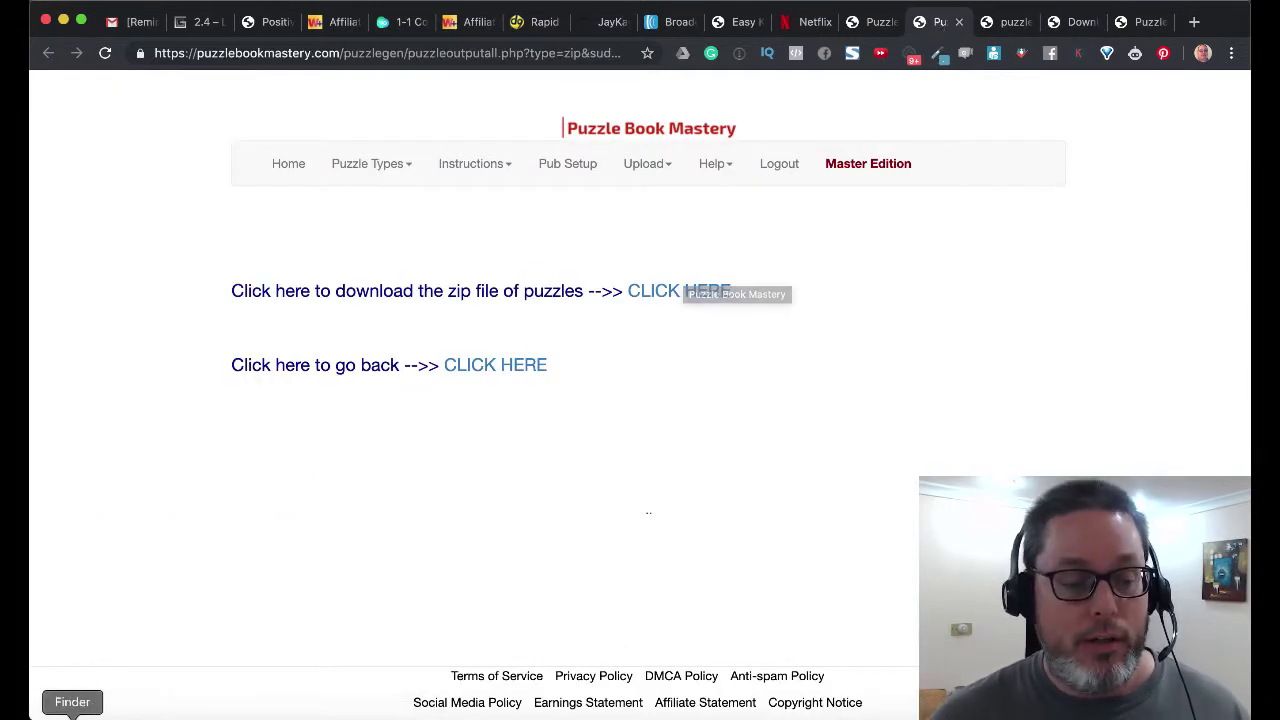
{"action": "left_click", "coordinate": [77, 717]}
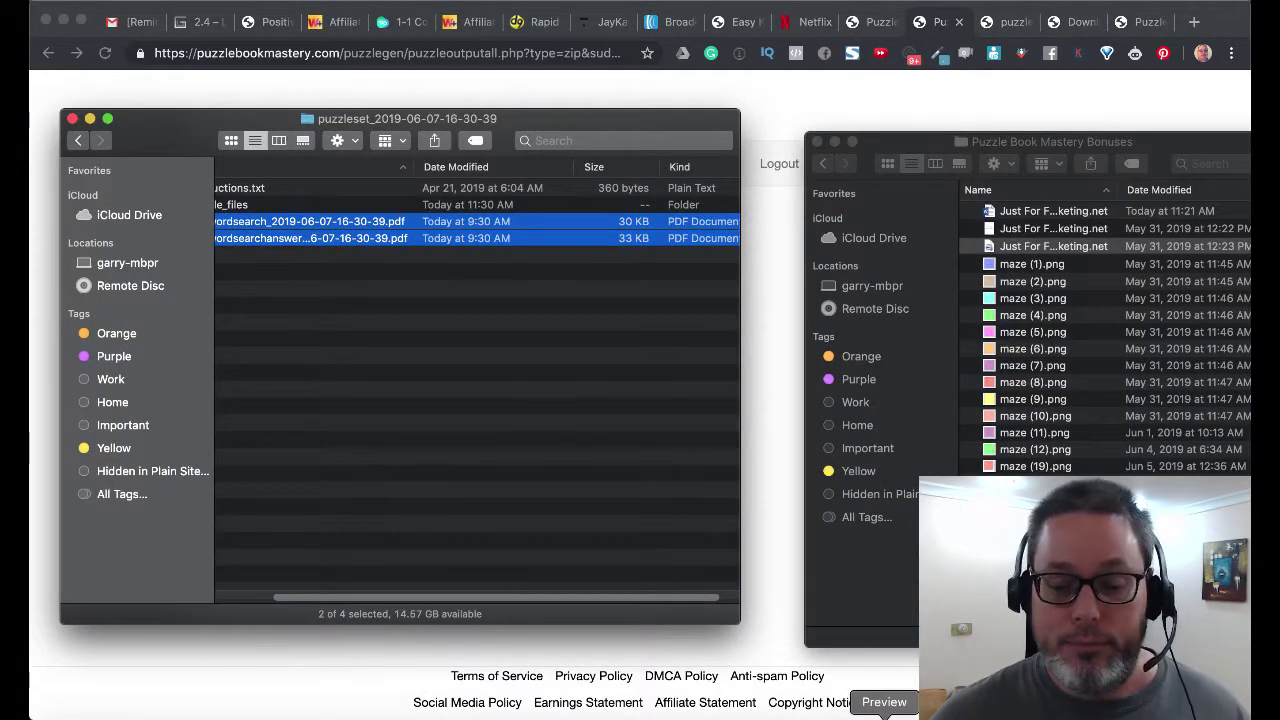
{"action": "left_click", "coordinate": [884, 712]}
{"action": "scroll", "coordinate": [585, 327], "scroll_direction": "up", "scroll_amount": 20}
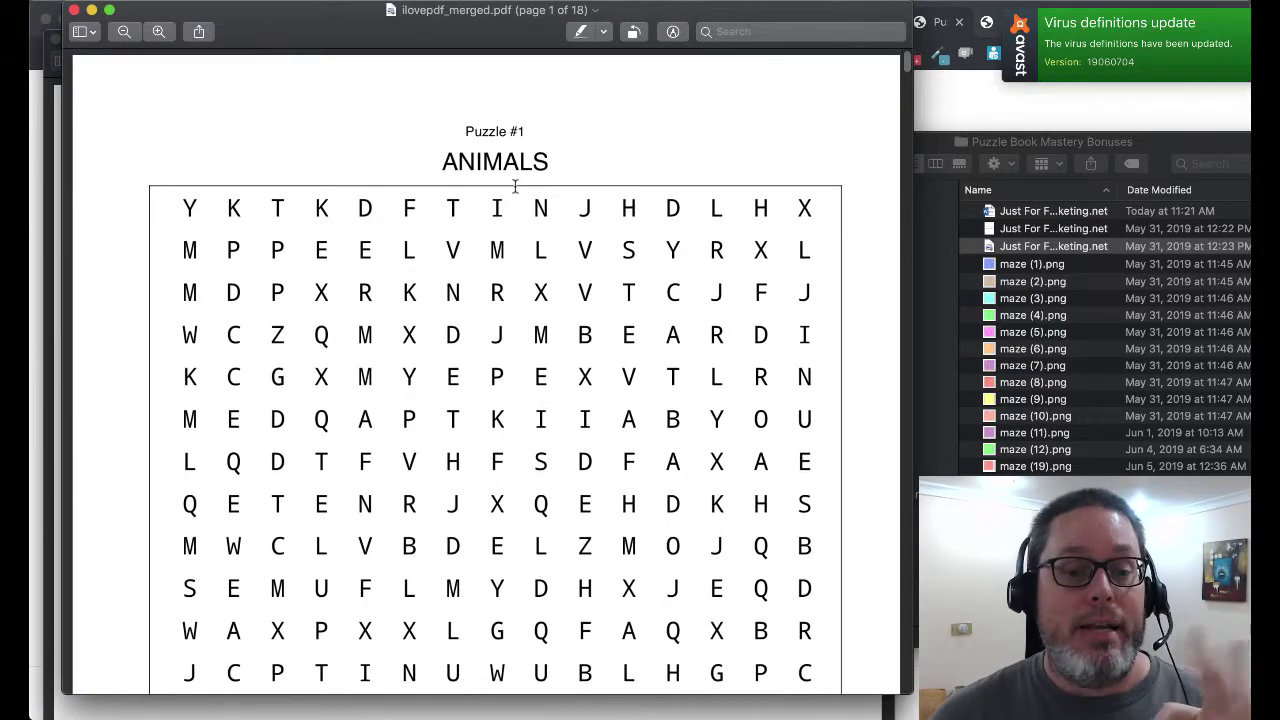
{"action": "scroll", "coordinate": [515, 186], "scroll_direction": "down", "scroll_amount": 8}
{"action": "scroll", "coordinate": [515, 186], "scroll_direction": "down", "scroll_amount": 6}
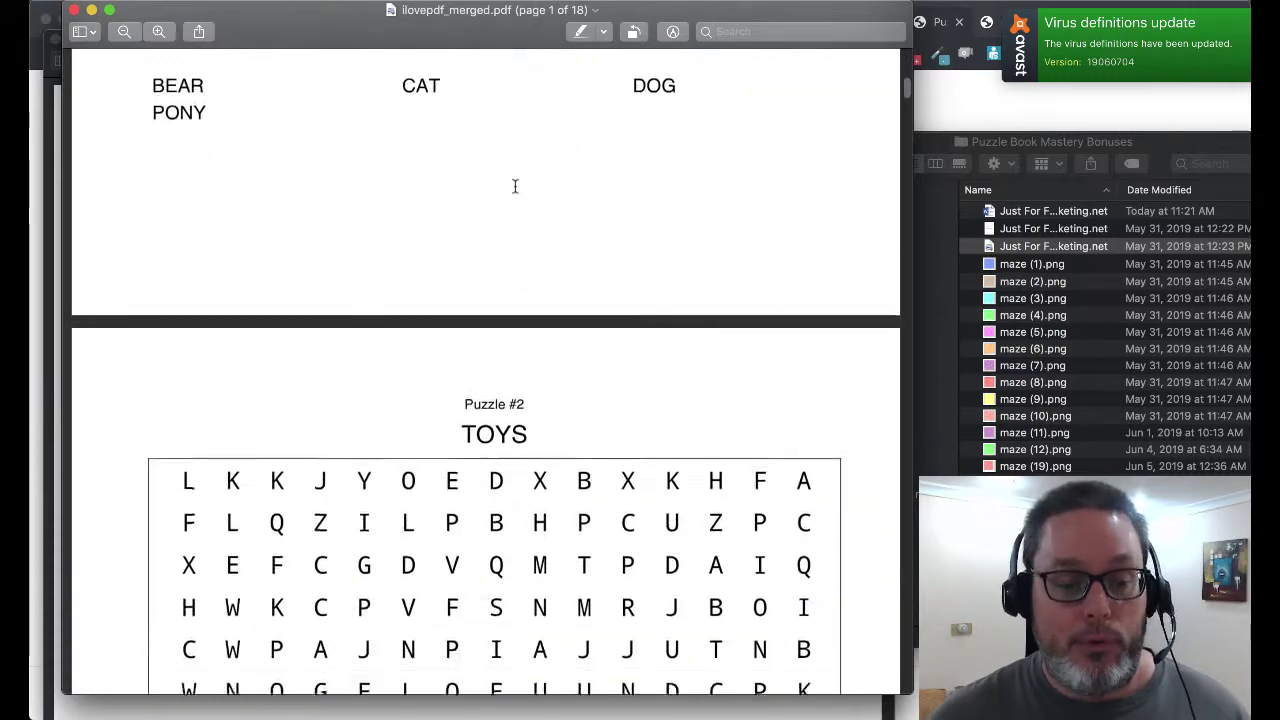
{"action": "scroll", "coordinate": [515, 186], "scroll_direction": "down", "scroll_amount": 12}
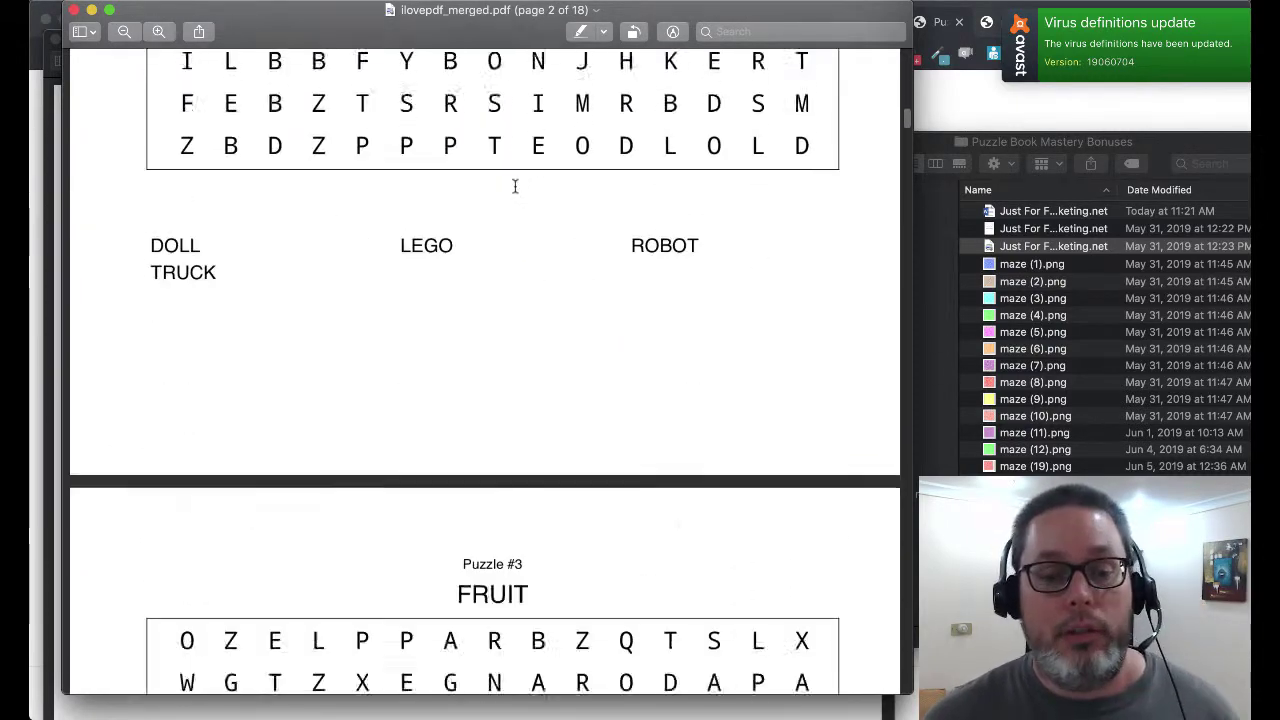
{"action": "scroll", "coordinate": [515, 186], "scroll_direction": "down", "scroll_amount": 12}
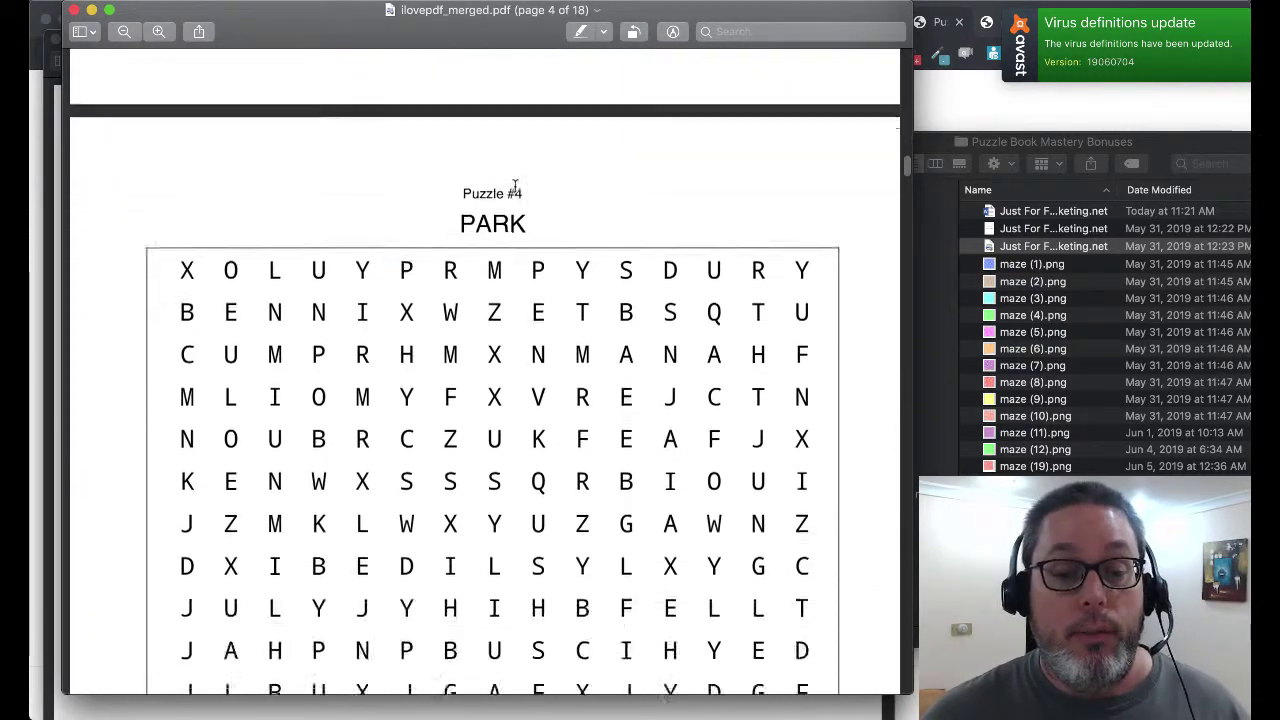
Step: Examine the Book of Mazes title page, the maze pages and the closing answers page of the merged PDF, returning to page 1
{"action": "scroll", "coordinate": [515, 186], "scroll_direction": "down", "scroll_amount": 1}
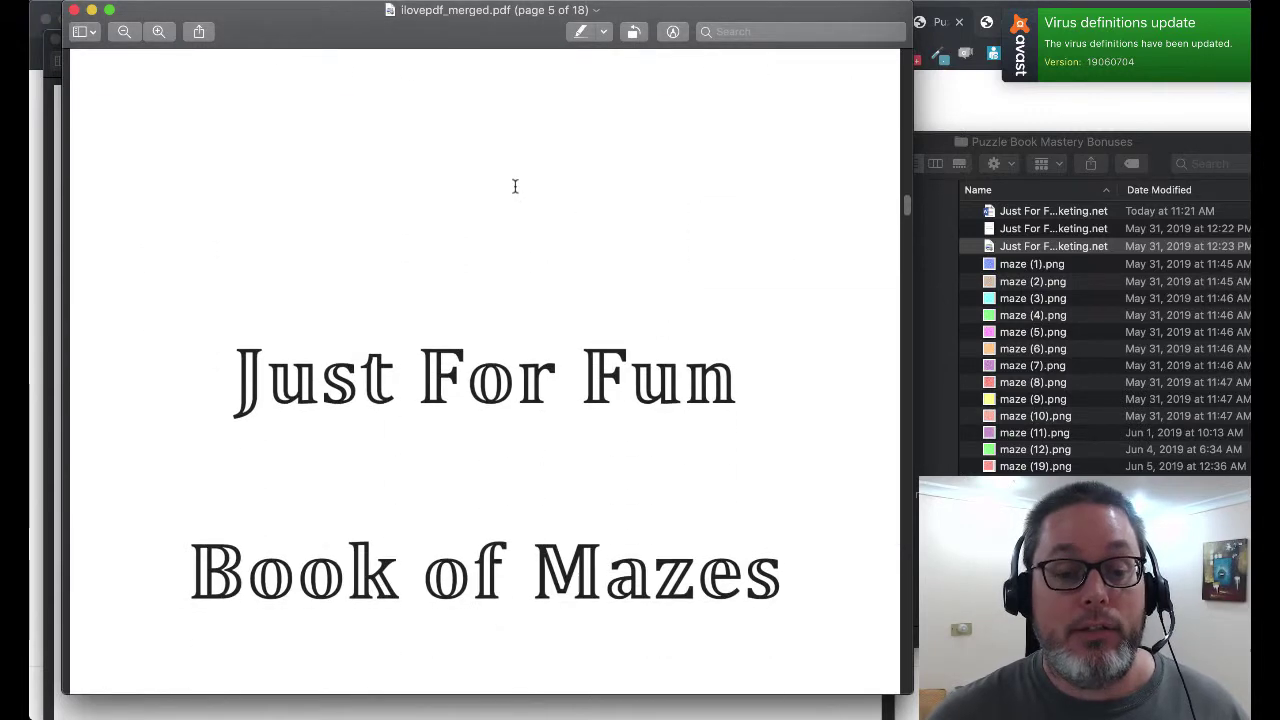
{"action": "scroll", "coordinate": [515, 186], "scroll_direction": "down", "scroll_amount": 10}
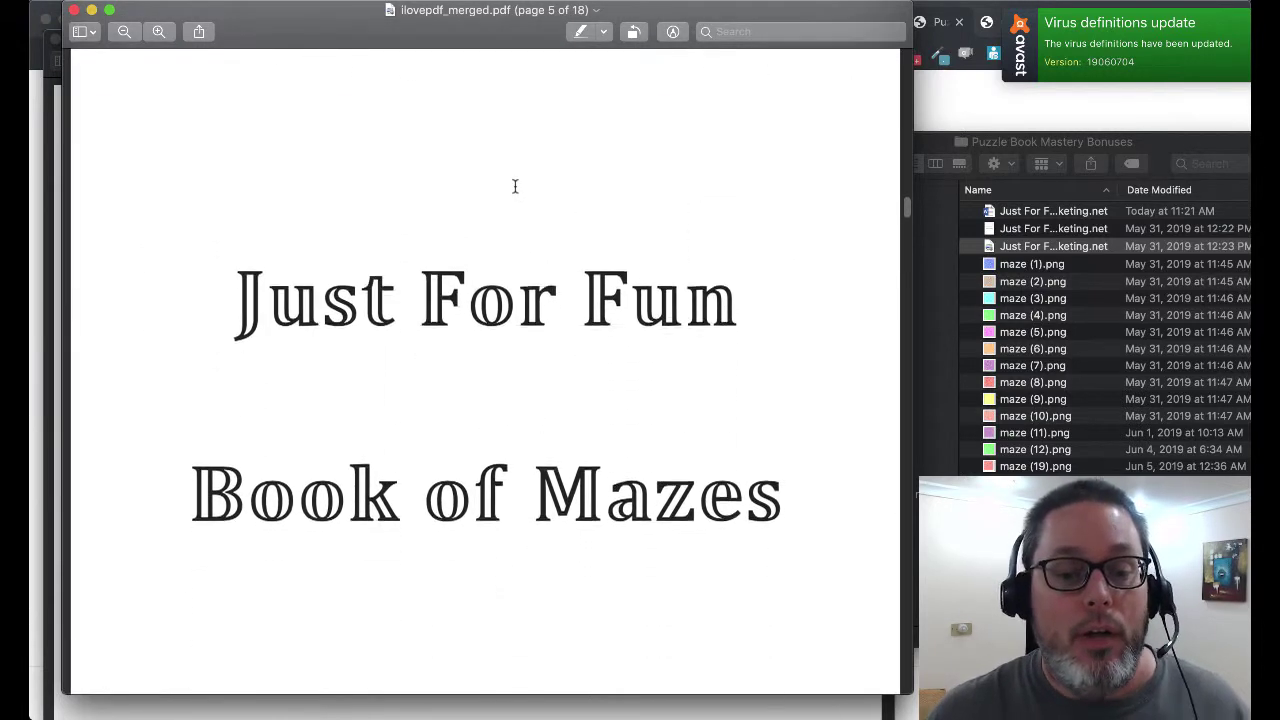
{"action": "scroll", "coordinate": [515, 186], "scroll_direction": "down", "scroll_amount": 20}
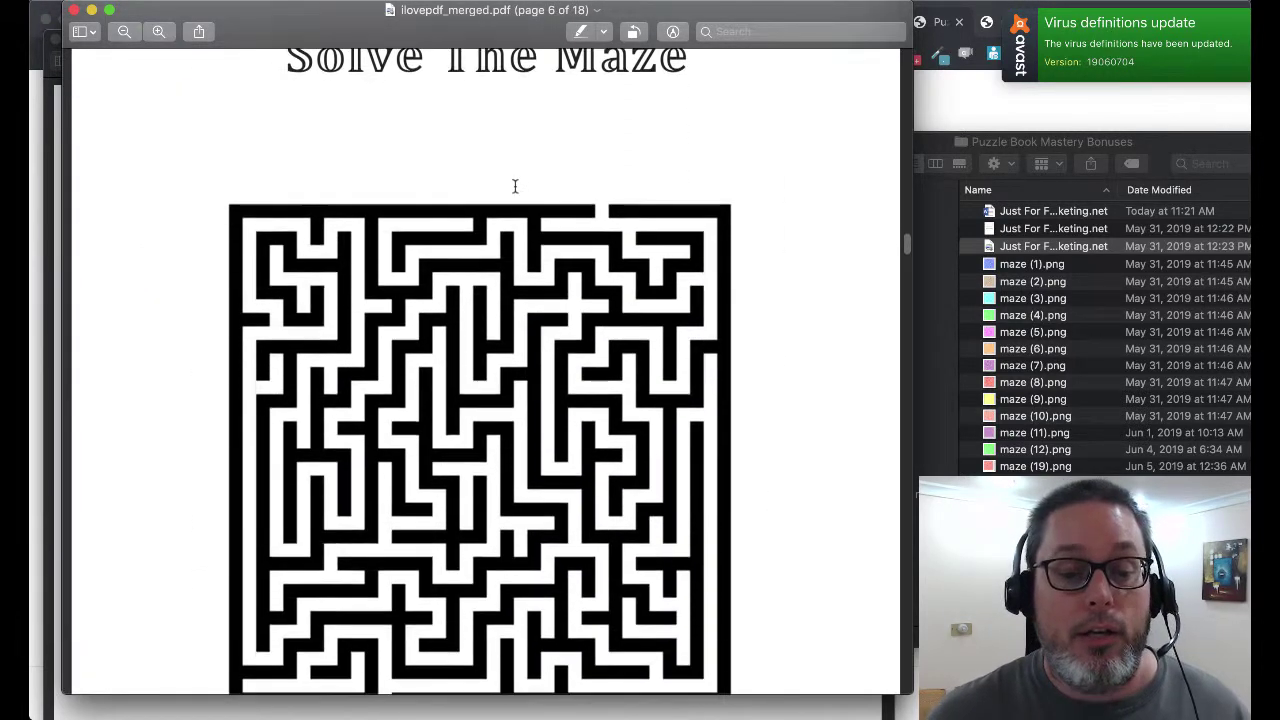
{"action": "scroll", "coordinate": [515, 186], "scroll_direction": "down", "scroll_amount": 20}
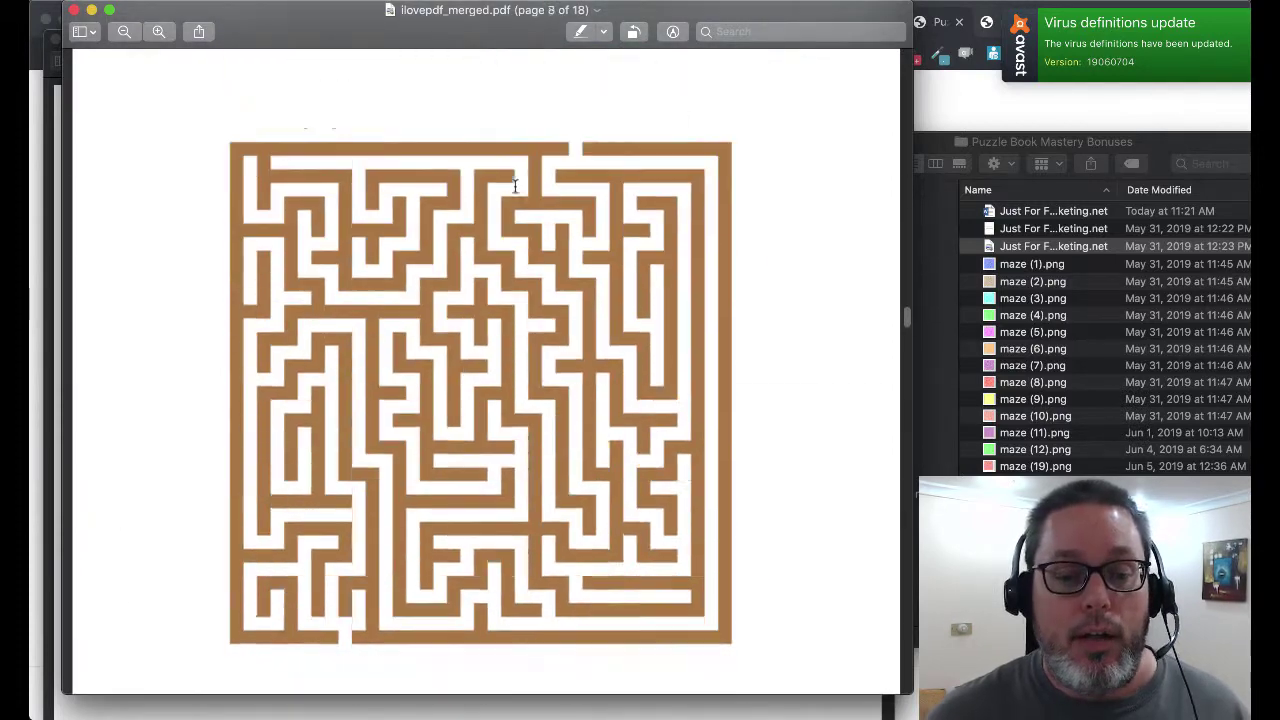
{"action": "scroll", "coordinate": [515, 186], "scroll_direction": "down", "scroll_amount": 20}
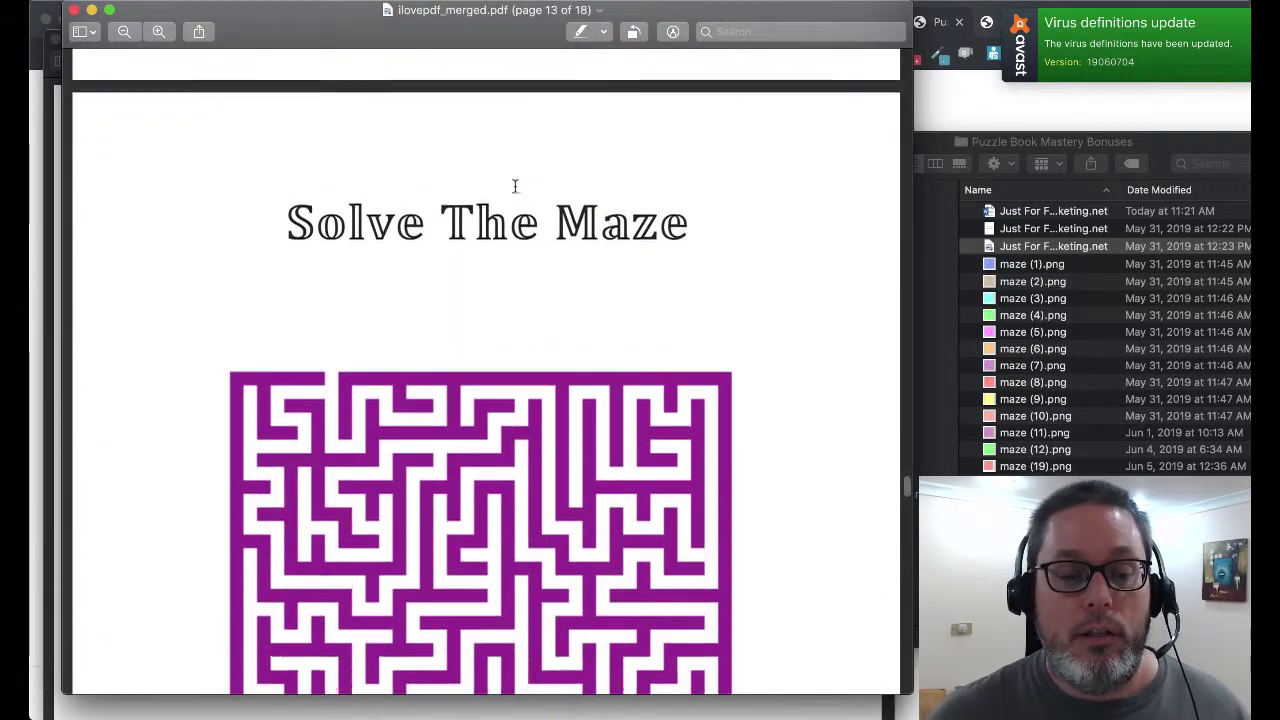
{"action": "scroll", "coordinate": [515, 186], "scroll_direction": "down", "scroll_amount": 20}
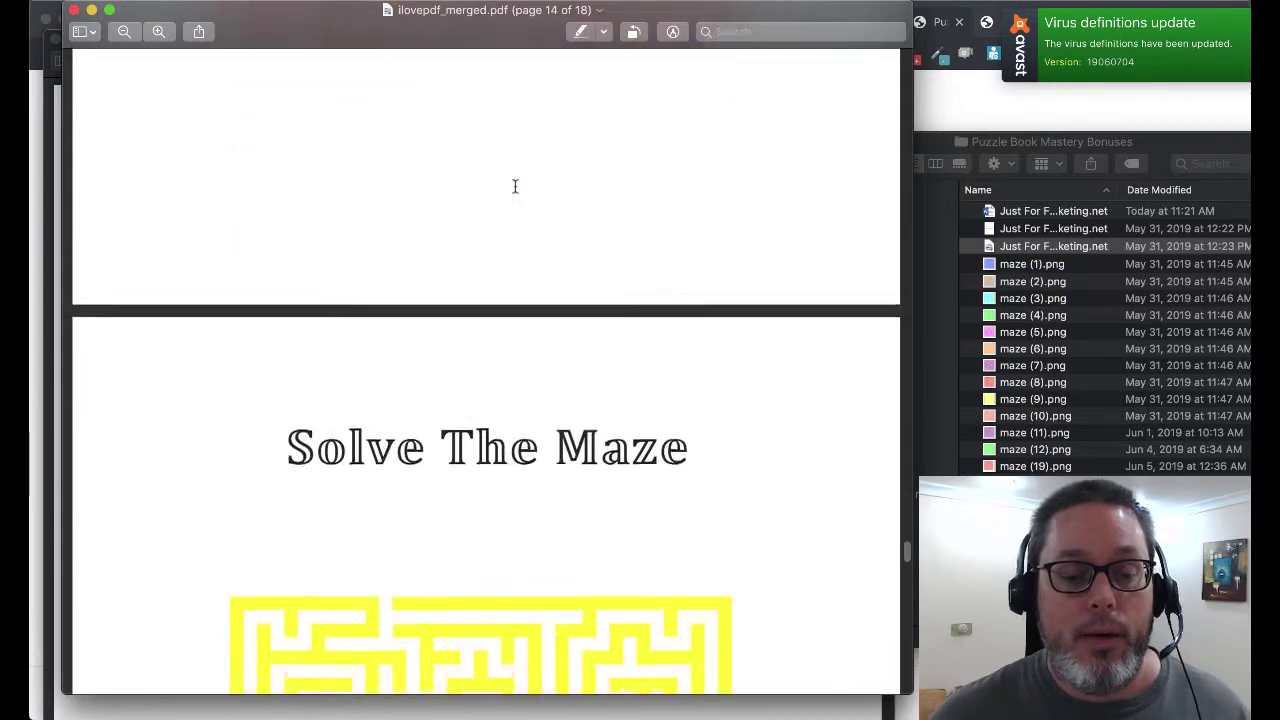
{"action": "scroll", "coordinate": [515, 186], "scroll_direction": "down", "scroll_amount": 20}
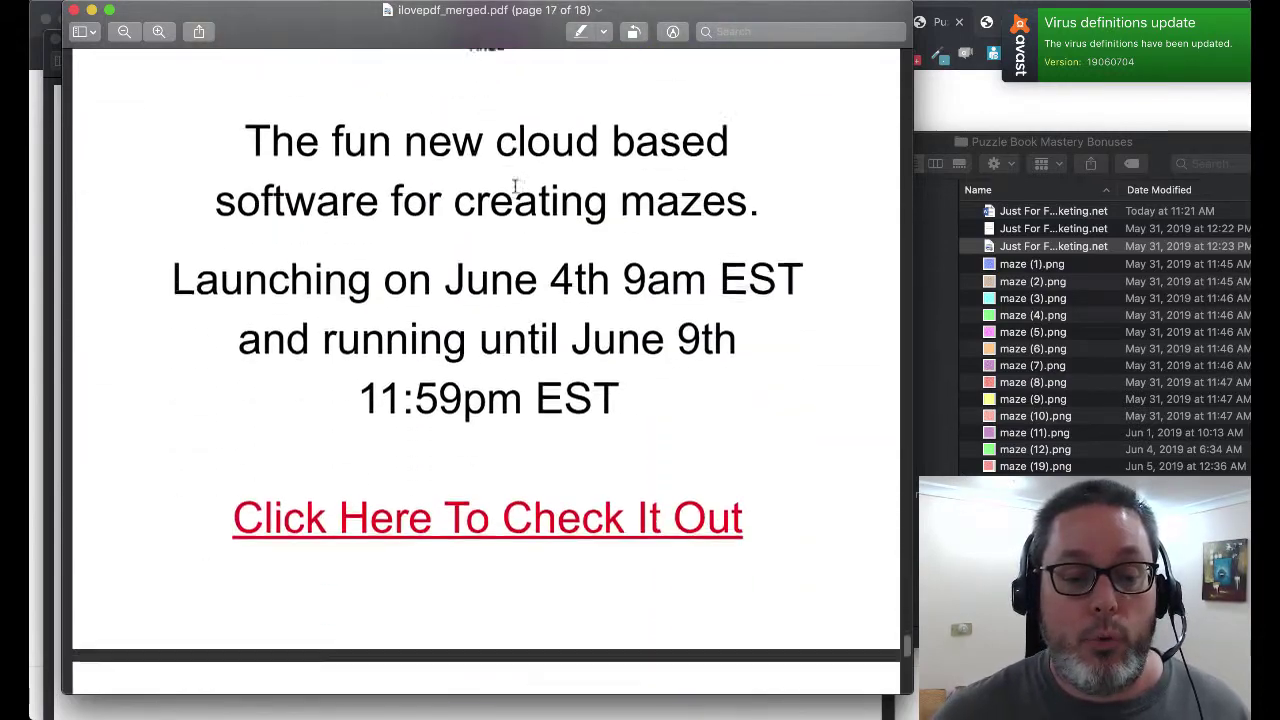
{"action": "scroll", "coordinate": [515, 186], "scroll_direction": "down", "scroll_amount": 15}
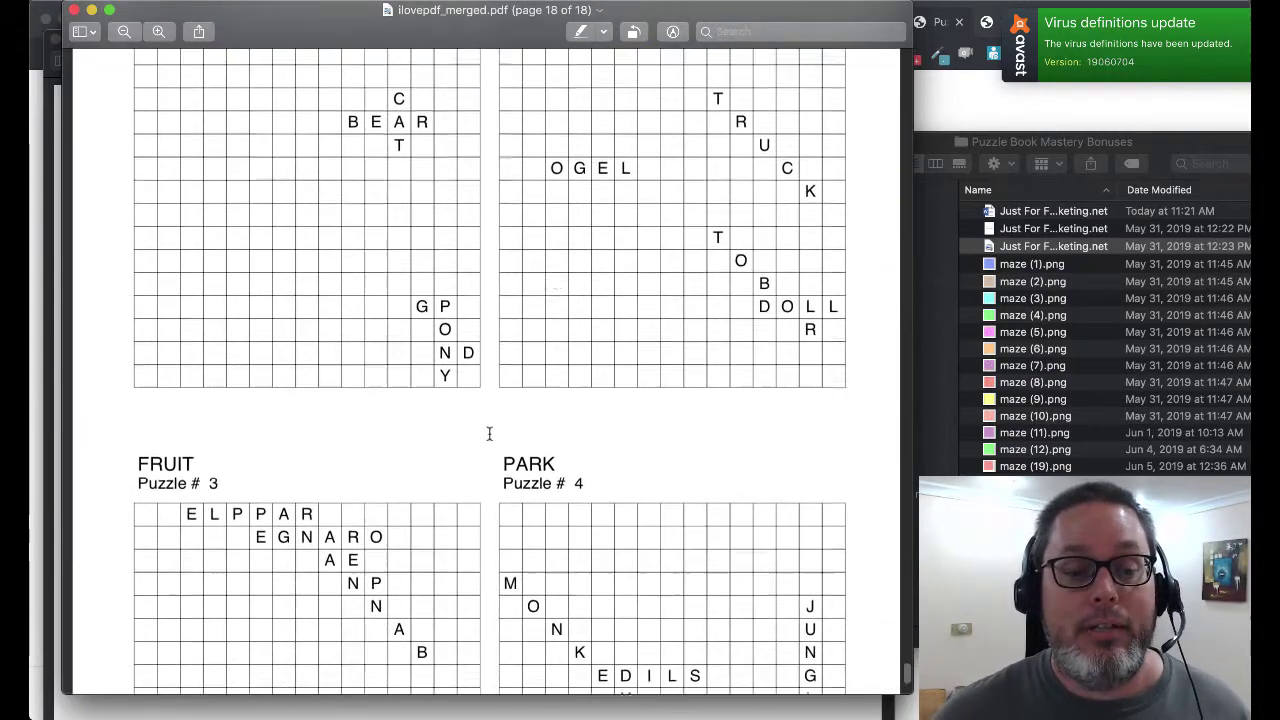
{"action": "scroll", "coordinate": [489, 433], "scroll_direction": "up", "scroll_amount": 20}
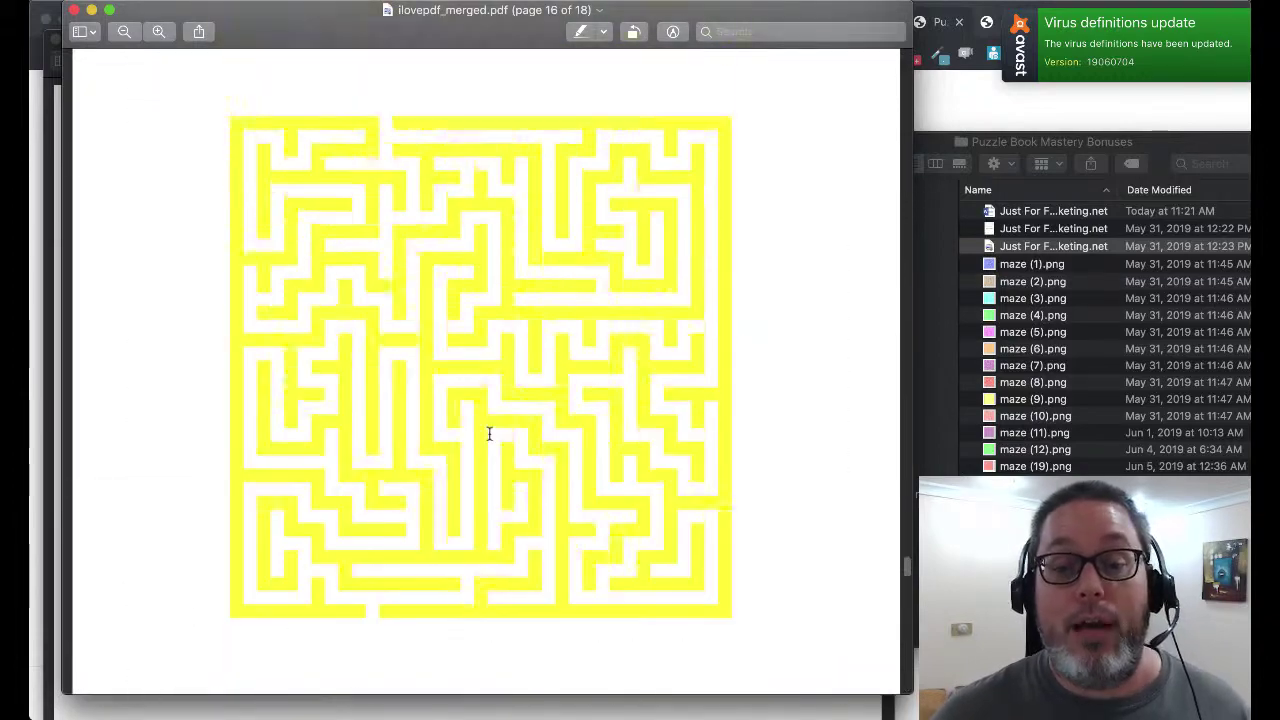
{"action": "scroll", "coordinate": [489, 433], "scroll_direction": "up", "scroll_amount": 20}
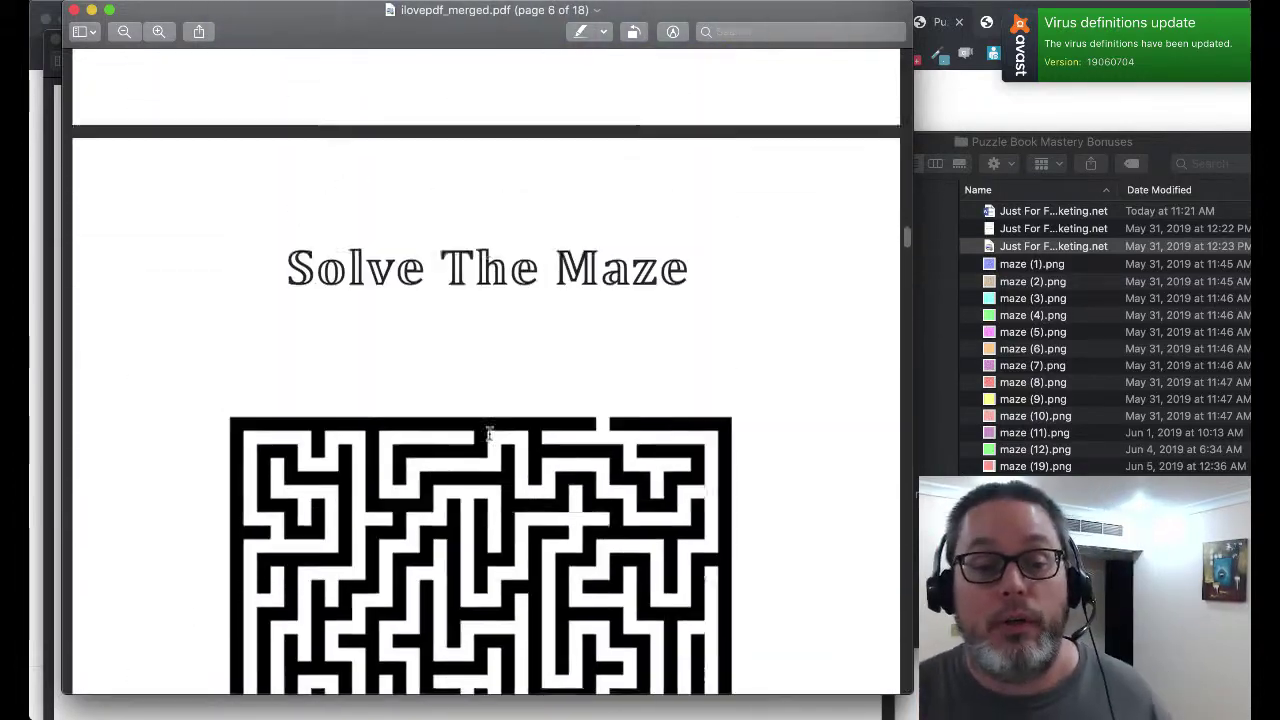
{"action": "scroll", "coordinate": [489, 433], "scroll_direction": "up", "scroll_amount": 20}
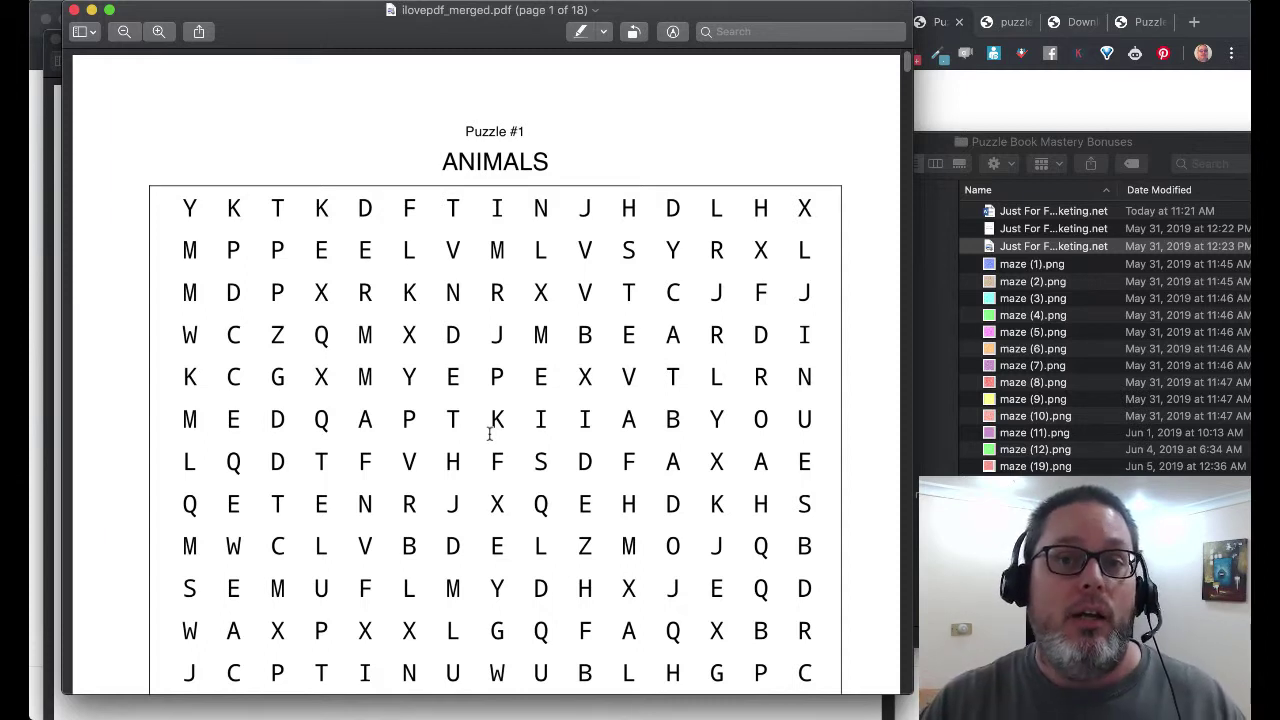
Step: Switch to the browser's Puzzle Book Mastery page and view the available puzzle types, closing the list after viewing
{"action": "left_click", "coordinate": [1090, 106]}
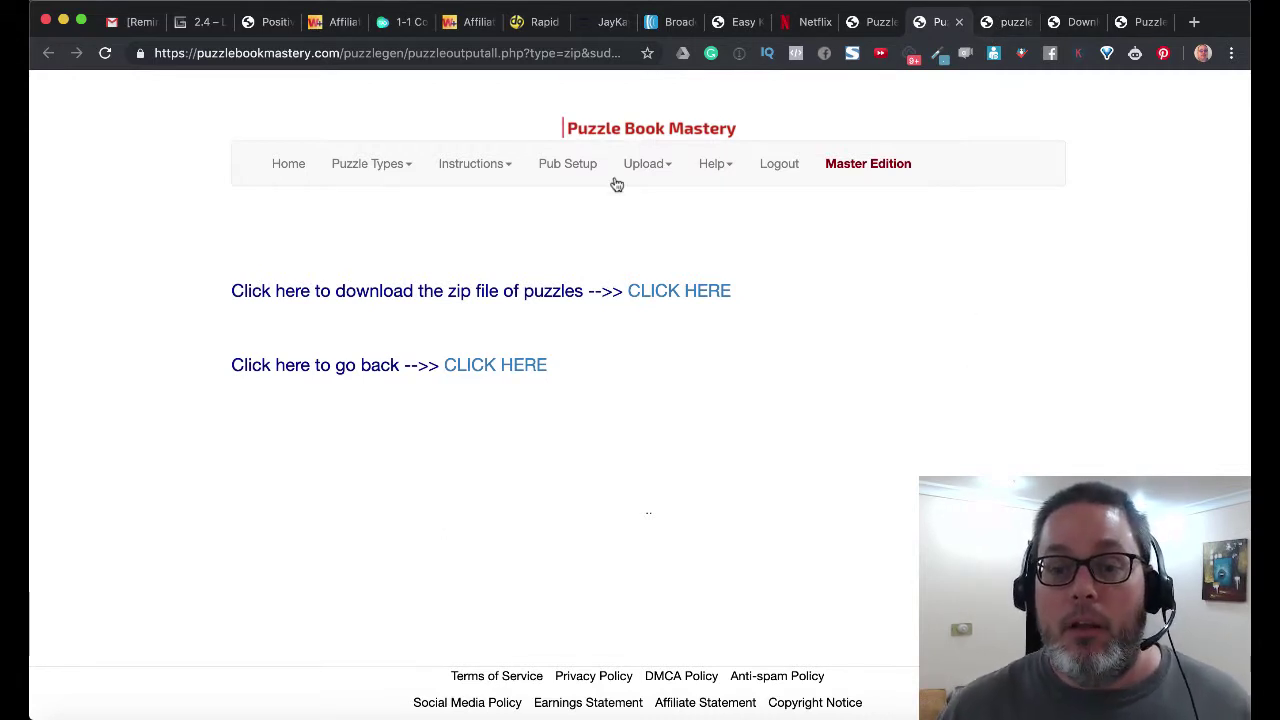
{"action": "left_click", "coordinate": [382, 172]}
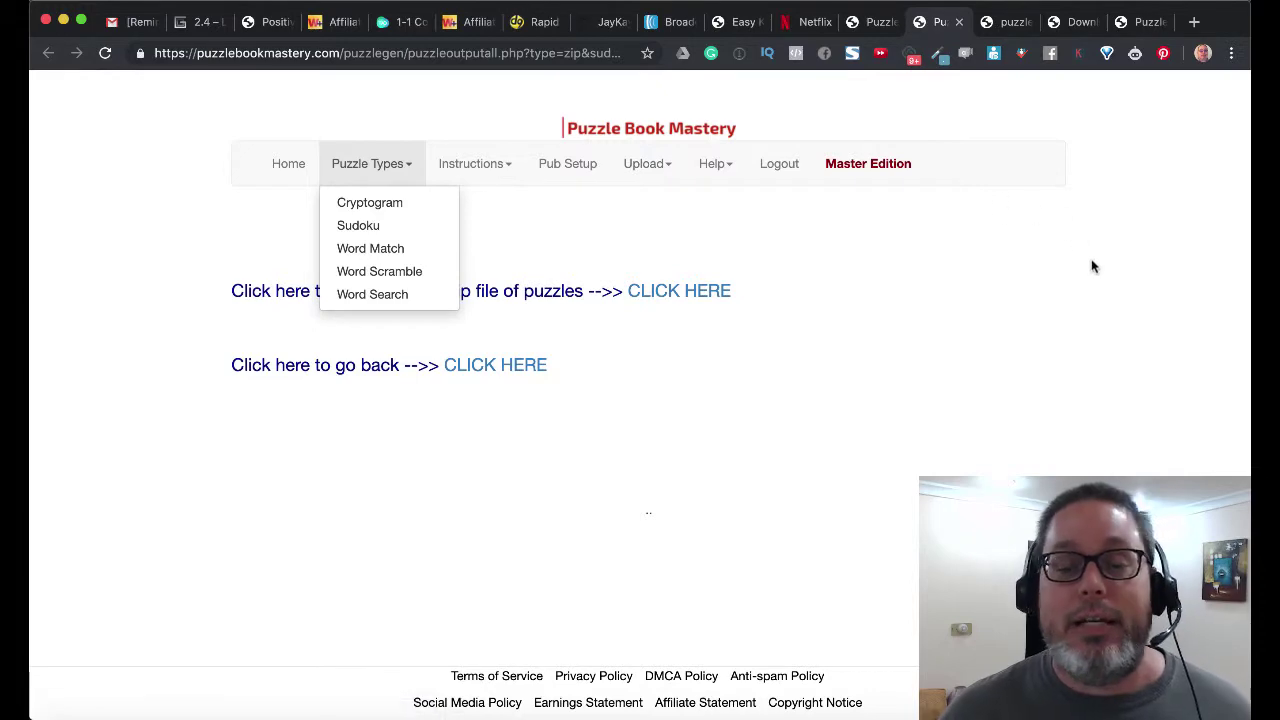
{"action": "left_click", "coordinate": [1043, 298]}
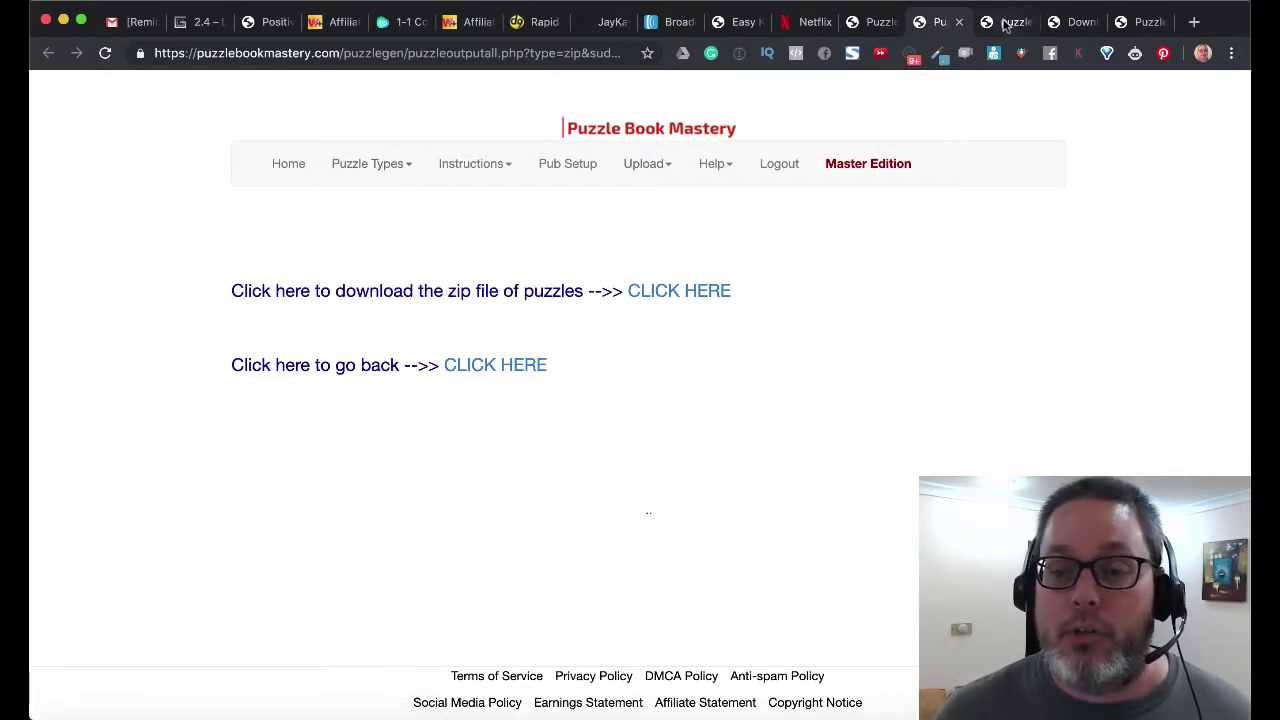
Step: Close the browser tab between the Puzzle Book Mastery zip download page and the iLovePDF download page
{"action": "left_click", "coordinate": [1006, 22]}
{"action": "left_click", "coordinate": [1027, 22]}
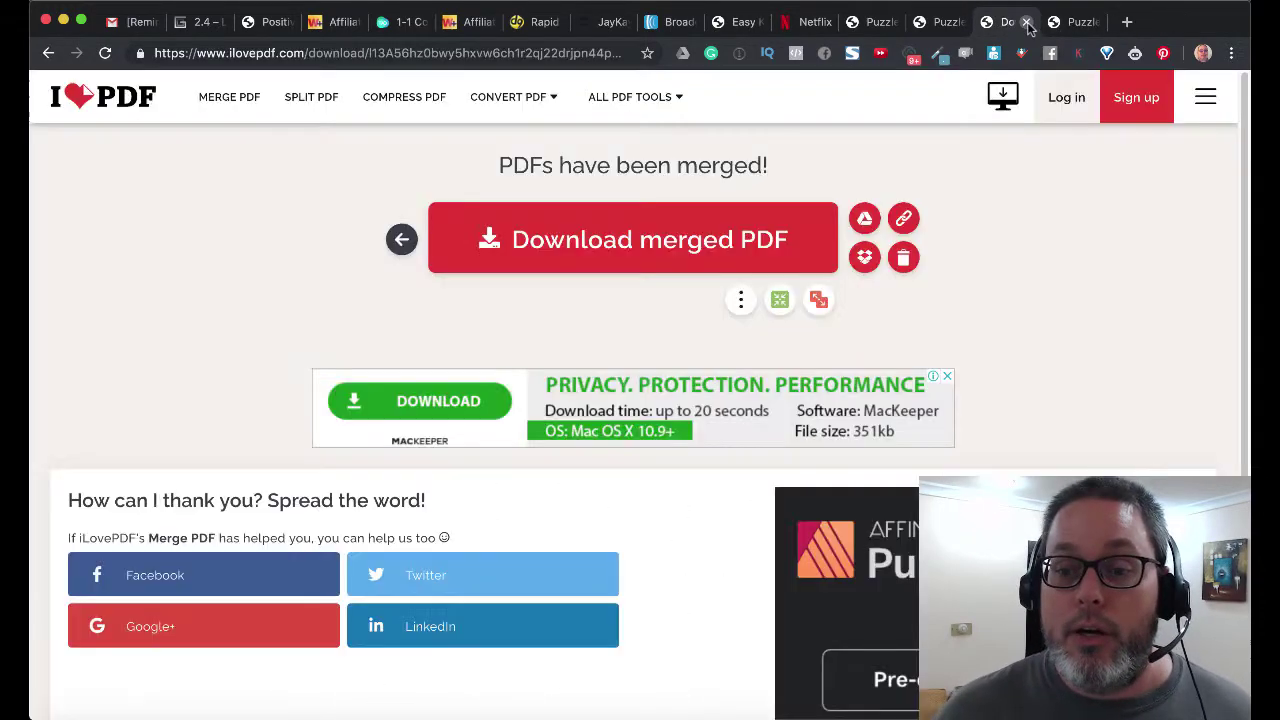
Step: Close the iLovePDF download page and, in Finder, move ilovepdf_merged.pdf from Downloads into the Puzzle Book Mastery Bonuses folder
{"action": "left_click", "coordinate": [1027, 22]}
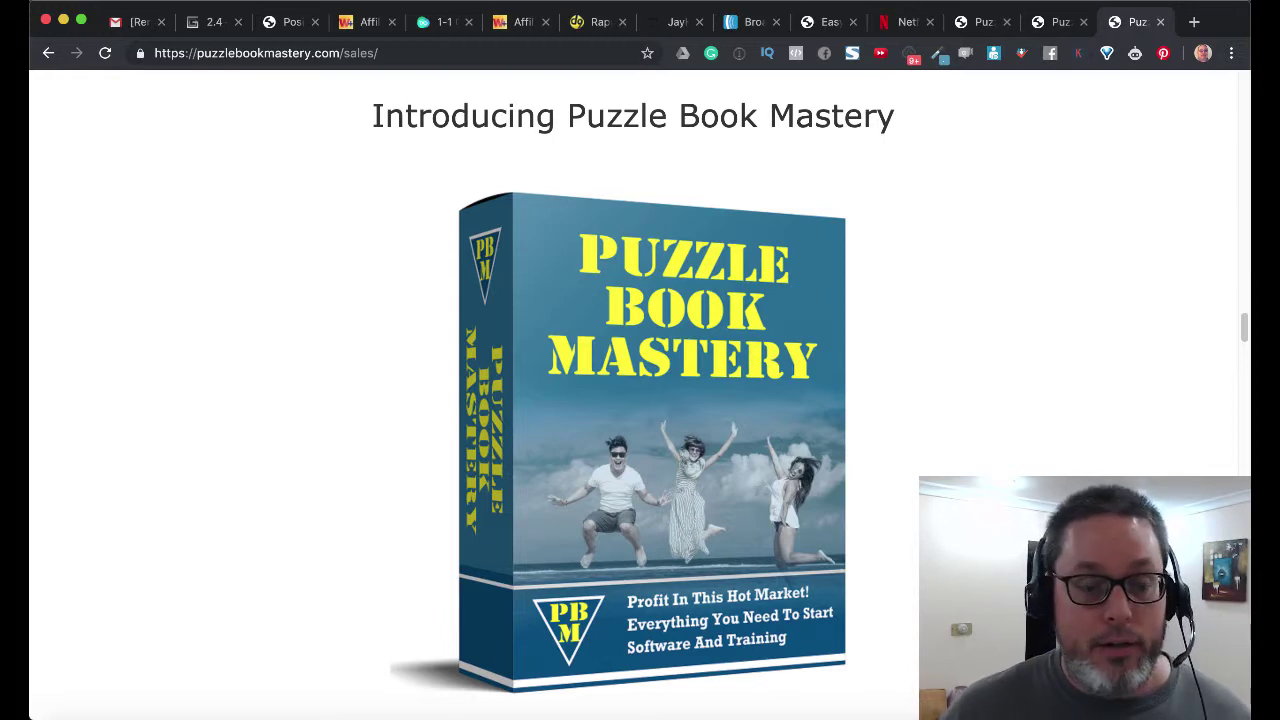
{"action": "key", "text": "super+Tab"}
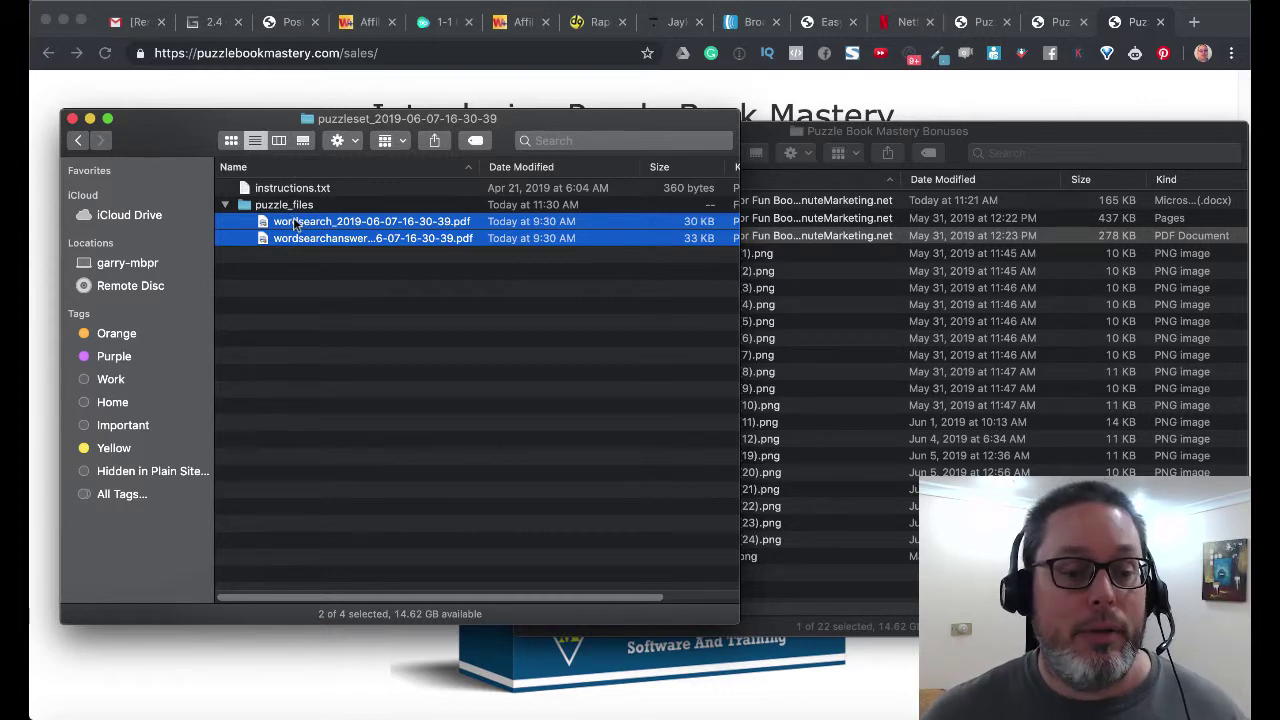
{"action": "left_click", "coordinate": [80, 141]}
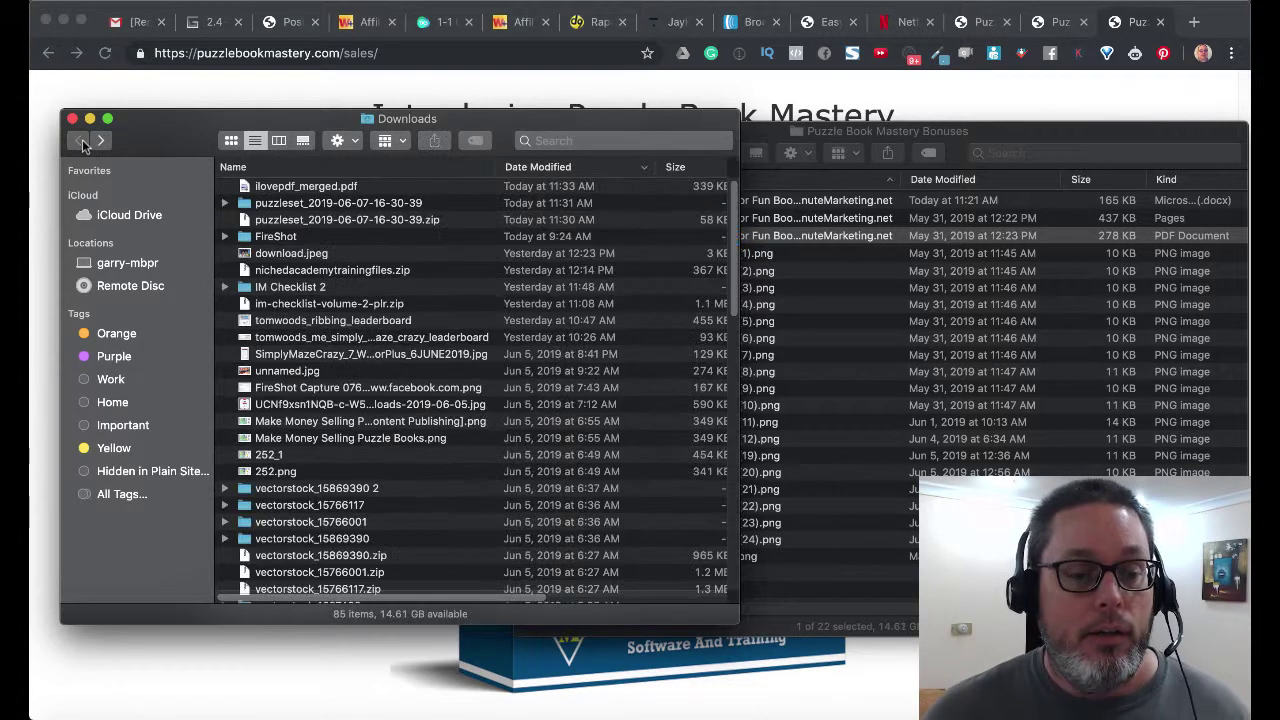
{"action": "left_click", "coordinate": [268, 189]}
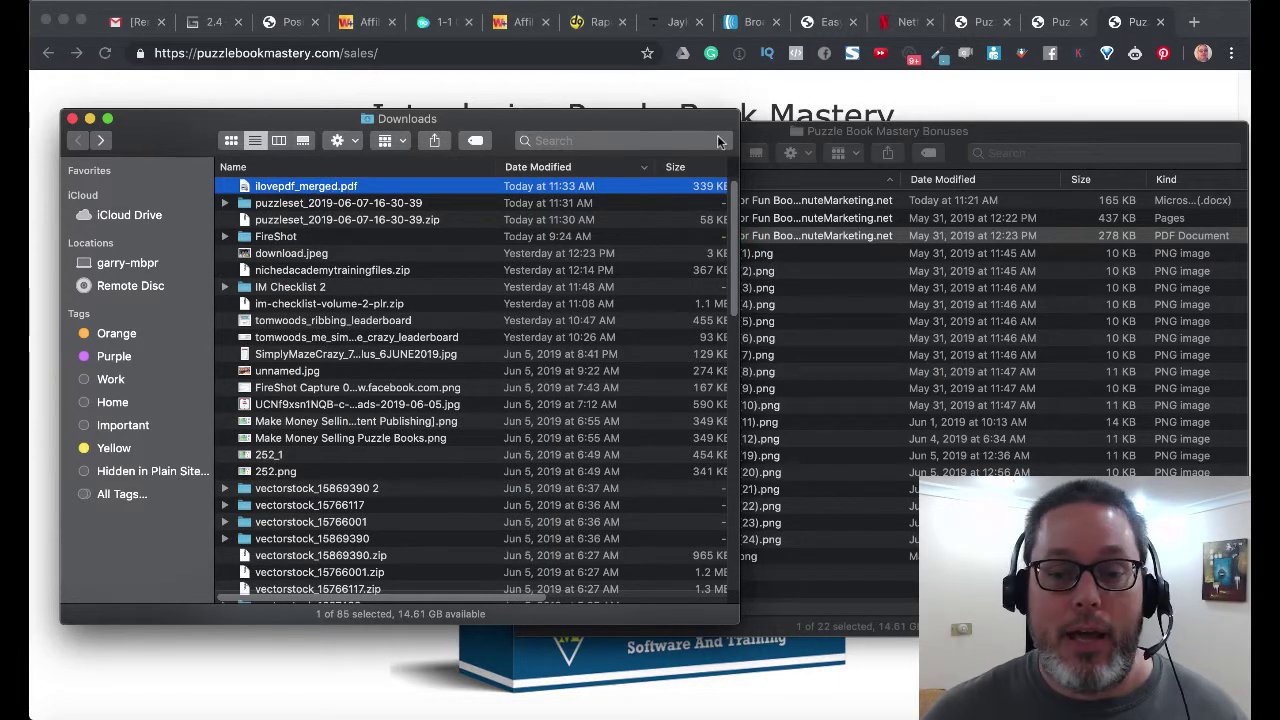
{"action": "left_click", "coordinate": [770, 135]}
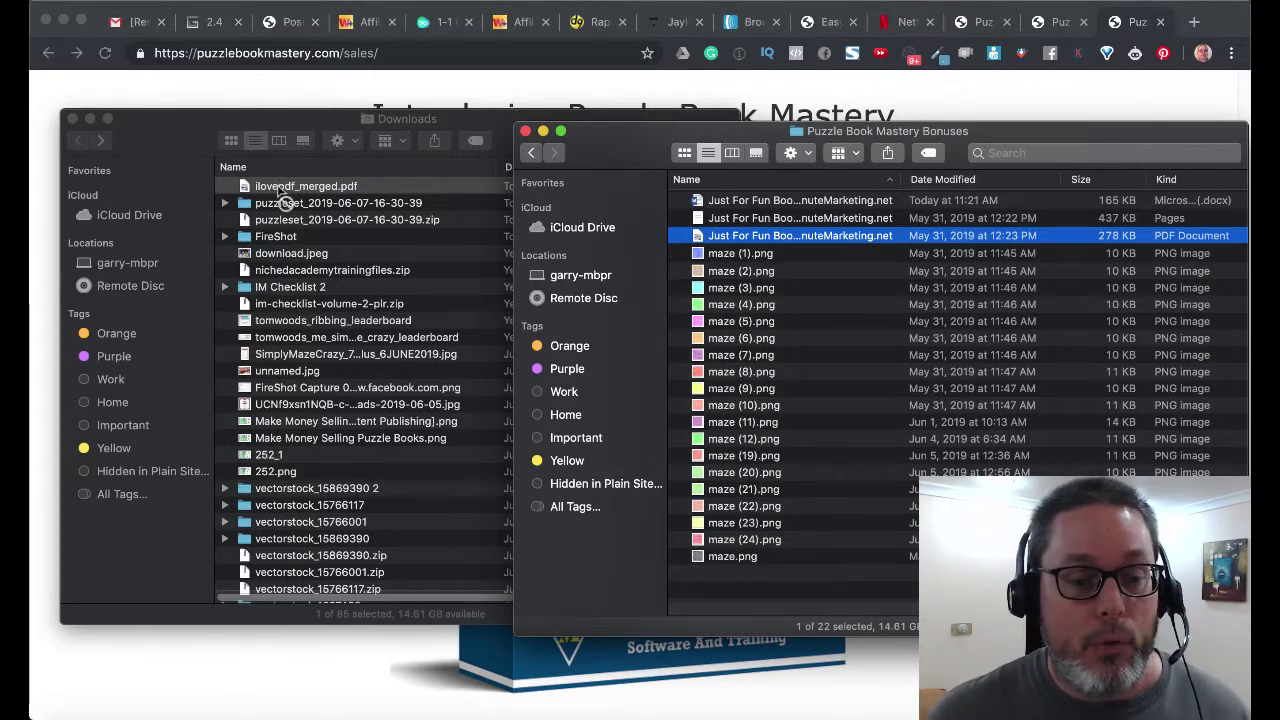
{"action": "left_click_drag", "start_coordinate": [283, 190], "coordinate": [772, 590]}
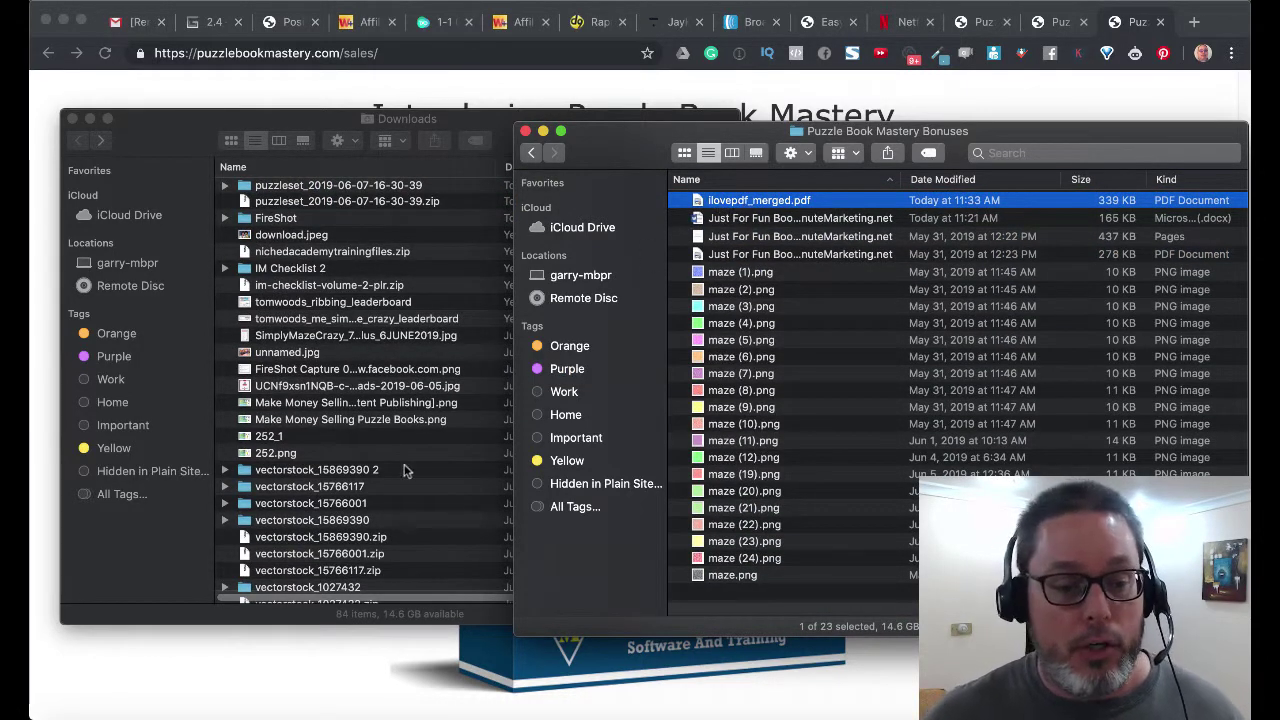
Step: Go through the bonus folder's Just For Fun documents, maze PNG images and ilovepdf_merged.pdf, ending back on the browser's sales page
{"action": "left_click", "coordinate": [773, 219]}
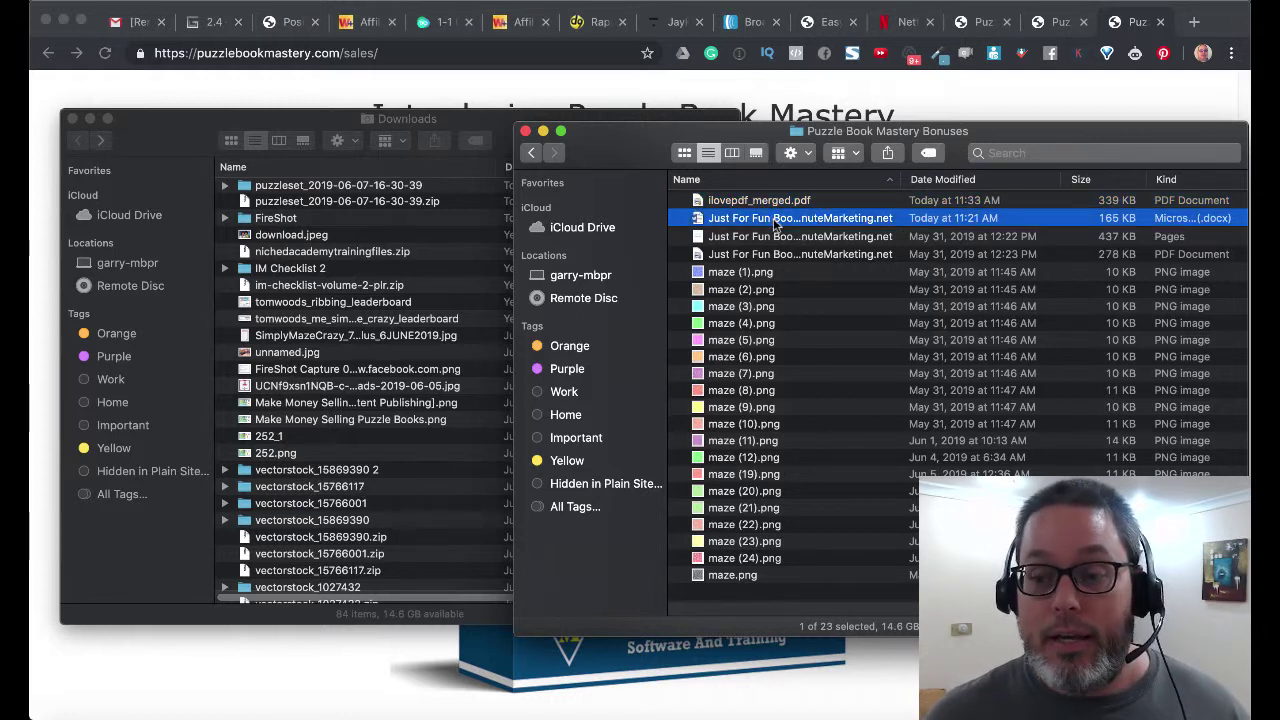
{"action": "left_click", "coordinate": [772, 237]}
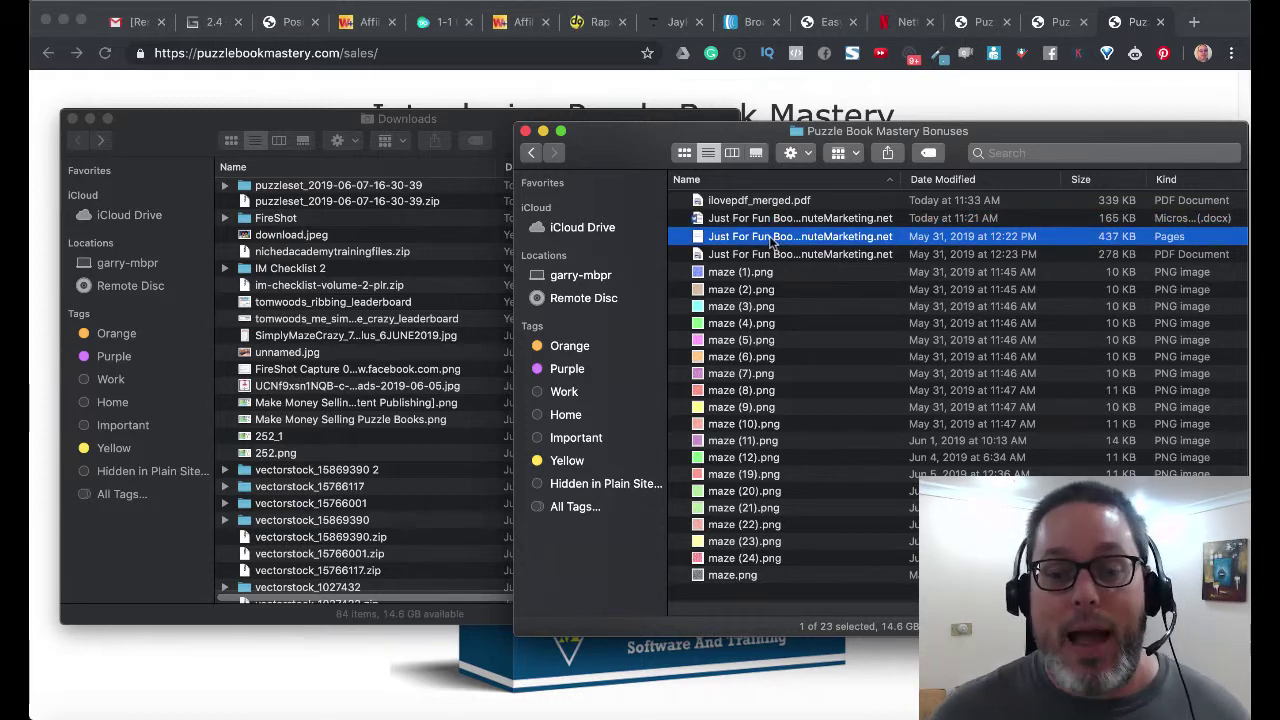
{"action": "left_click", "coordinate": [760, 219]}
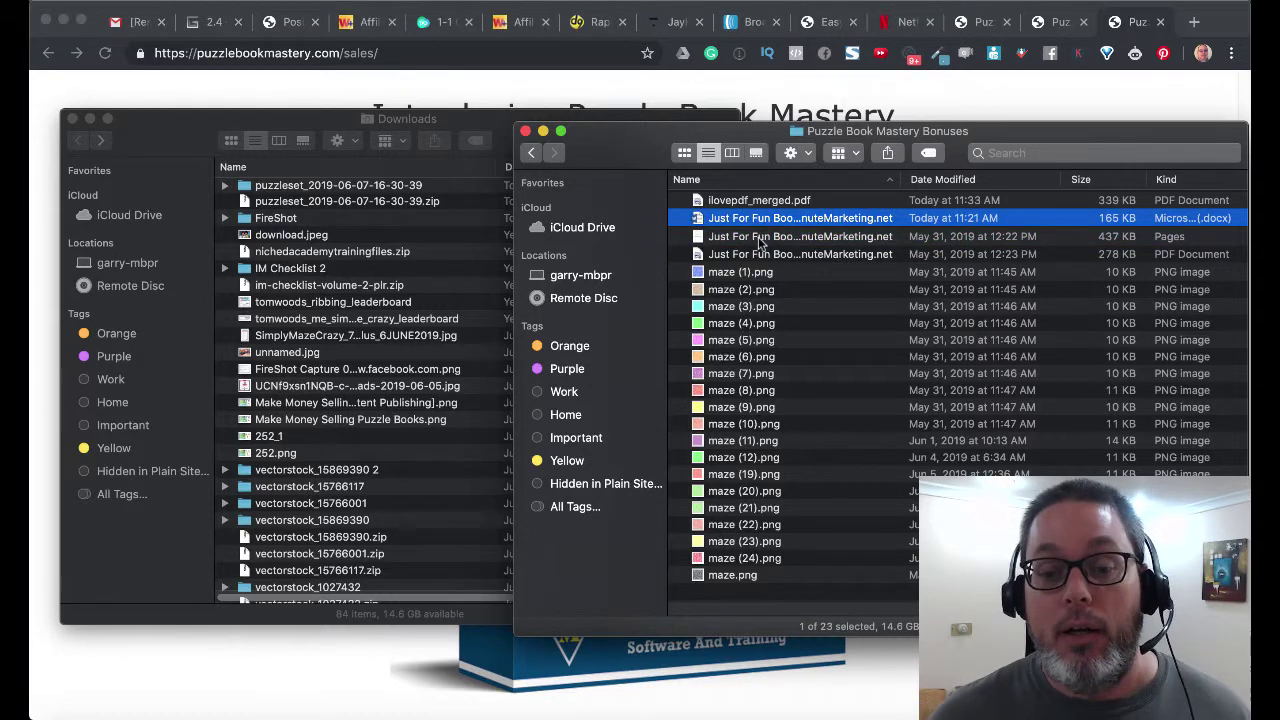
{"action": "left_click", "coordinate": [760, 240]}
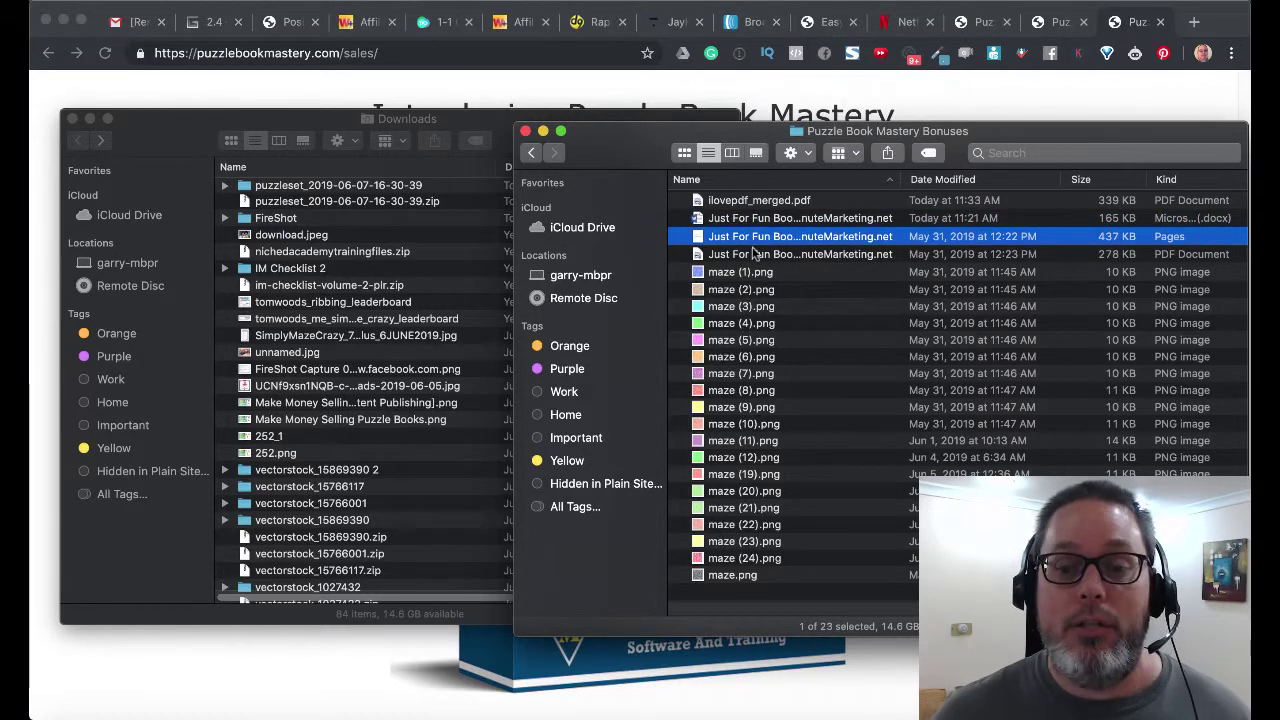
{"action": "left_click", "coordinate": [755, 256]}
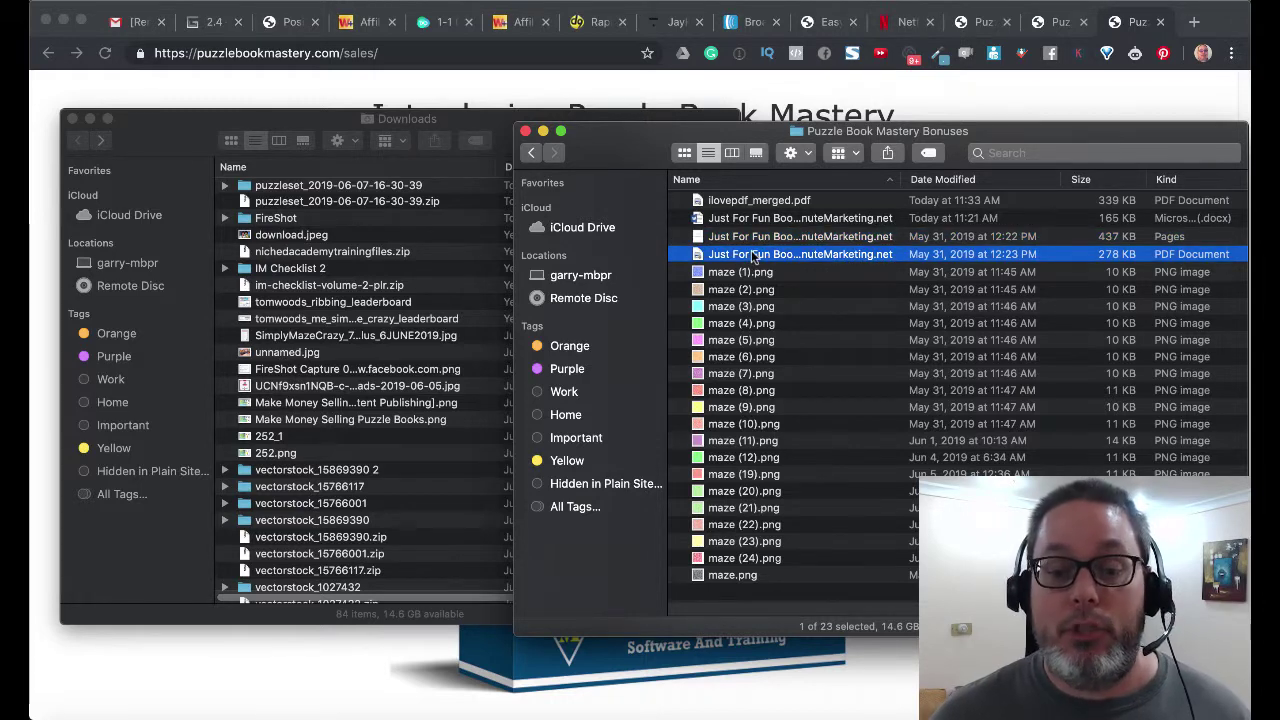
{"action": "left_click", "coordinate": [752, 272]}
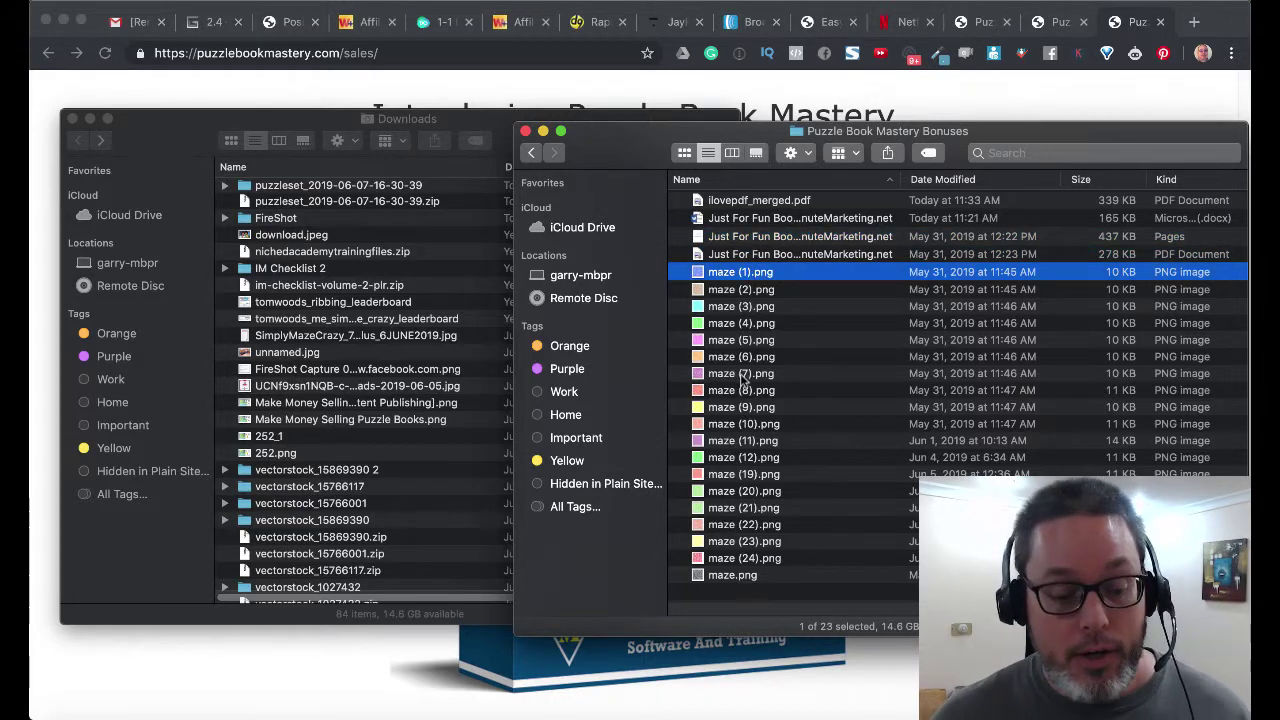
{"action": "left_click", "coordinate": [744, 575], "text": "shift"}
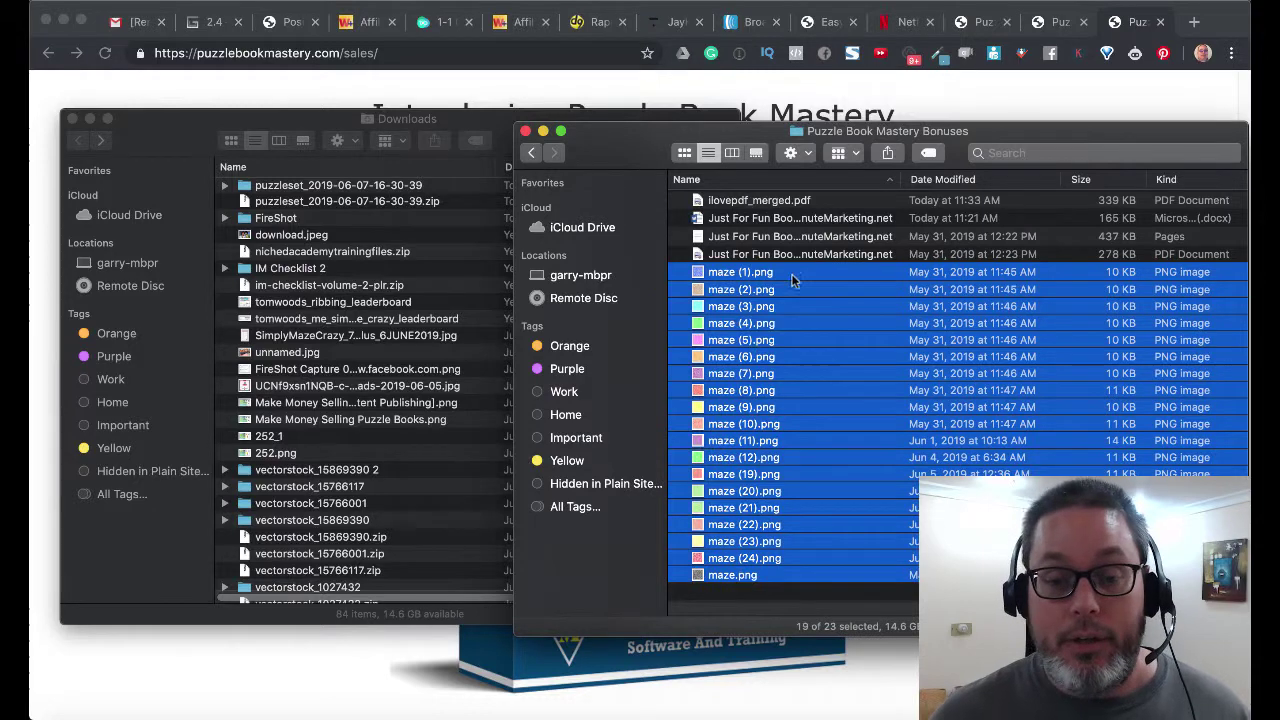
{"action": "left_click", "coordinate": [808, 270]}
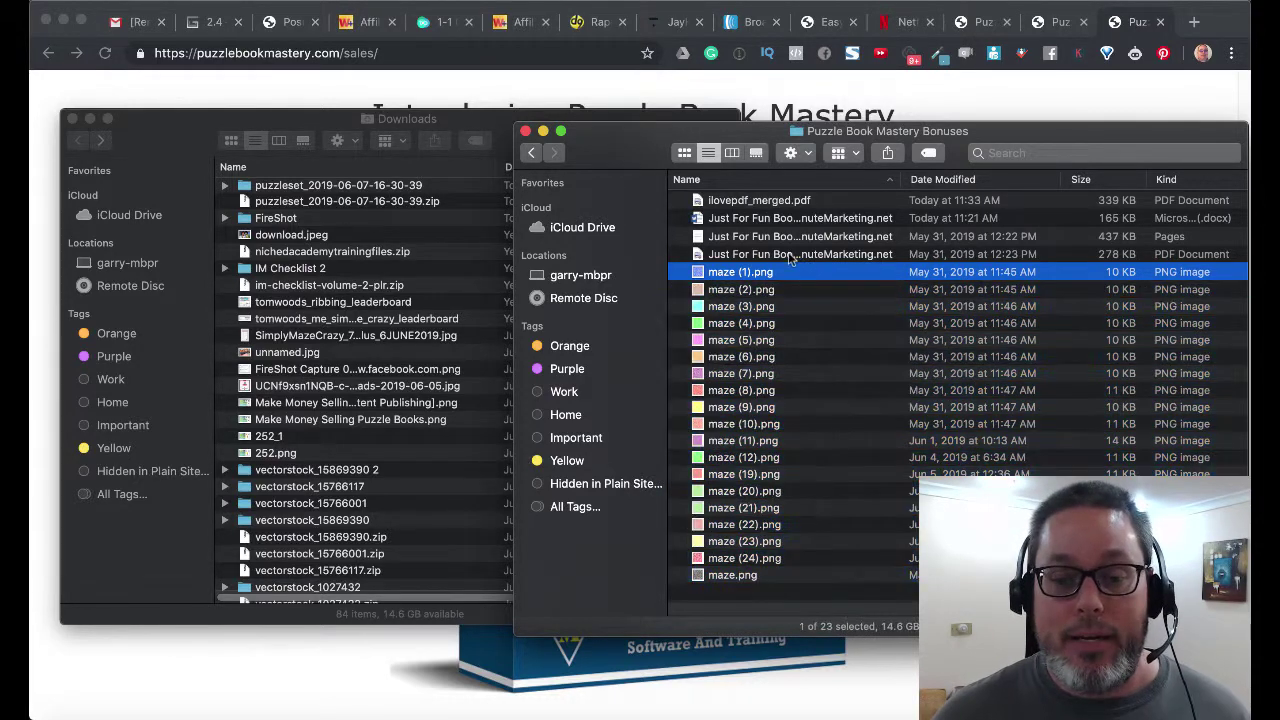
{"action": "left_click", "coordinate": [752, 202]}
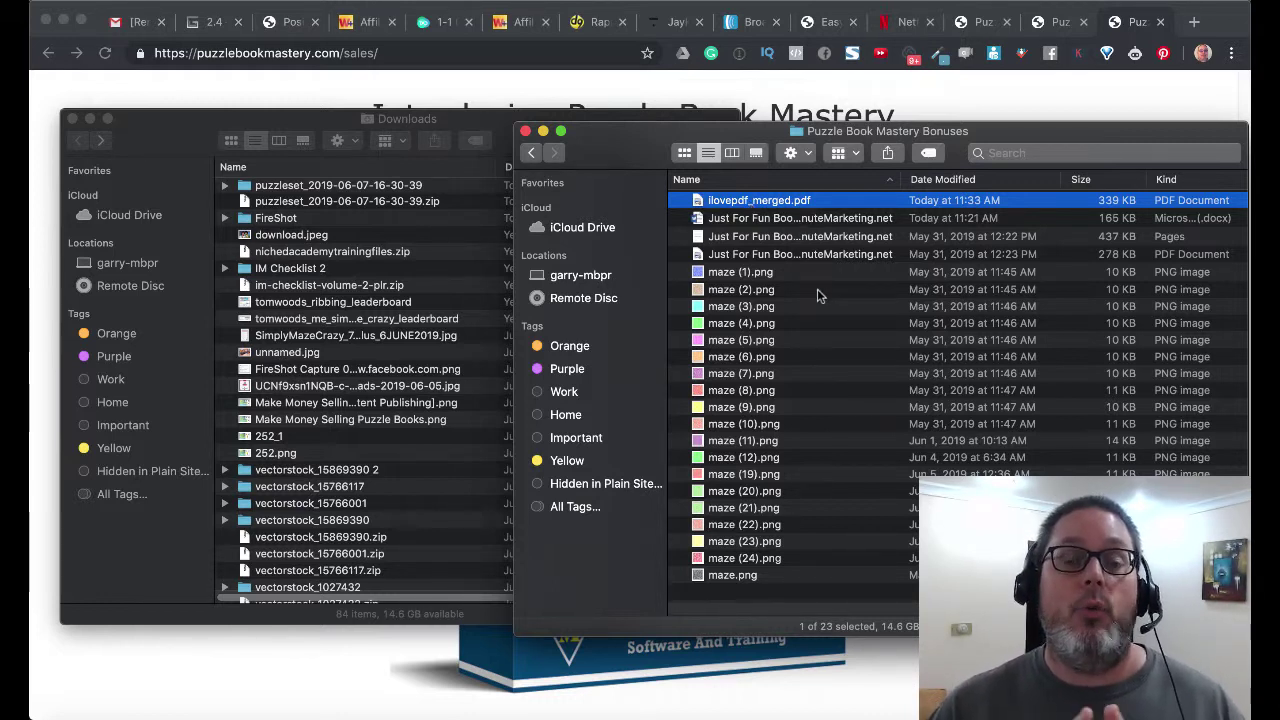
{"action": "left_click", "coordinate": [975, 89]}
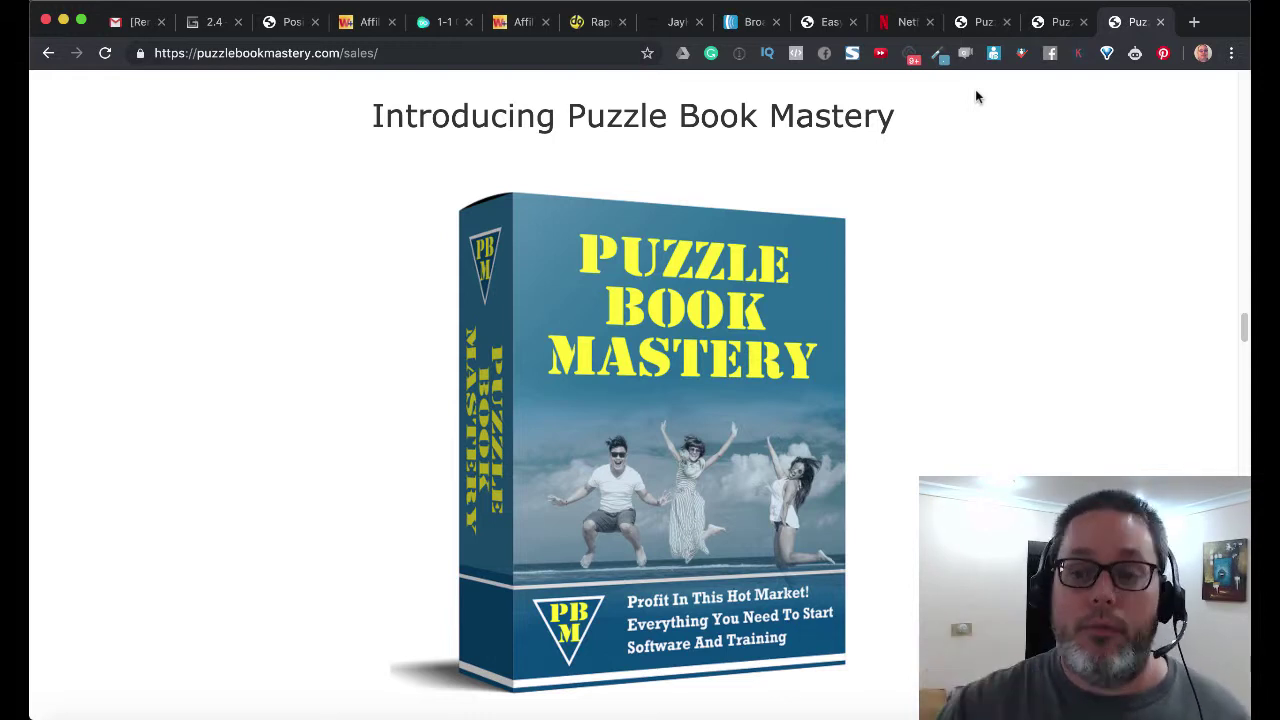
Step: Bring Finder back up to point out the Word and Pages Just For Fun files and maze (1).png, returning to the sales page
{"action": "left_click", "coordinate": [72, 712]}
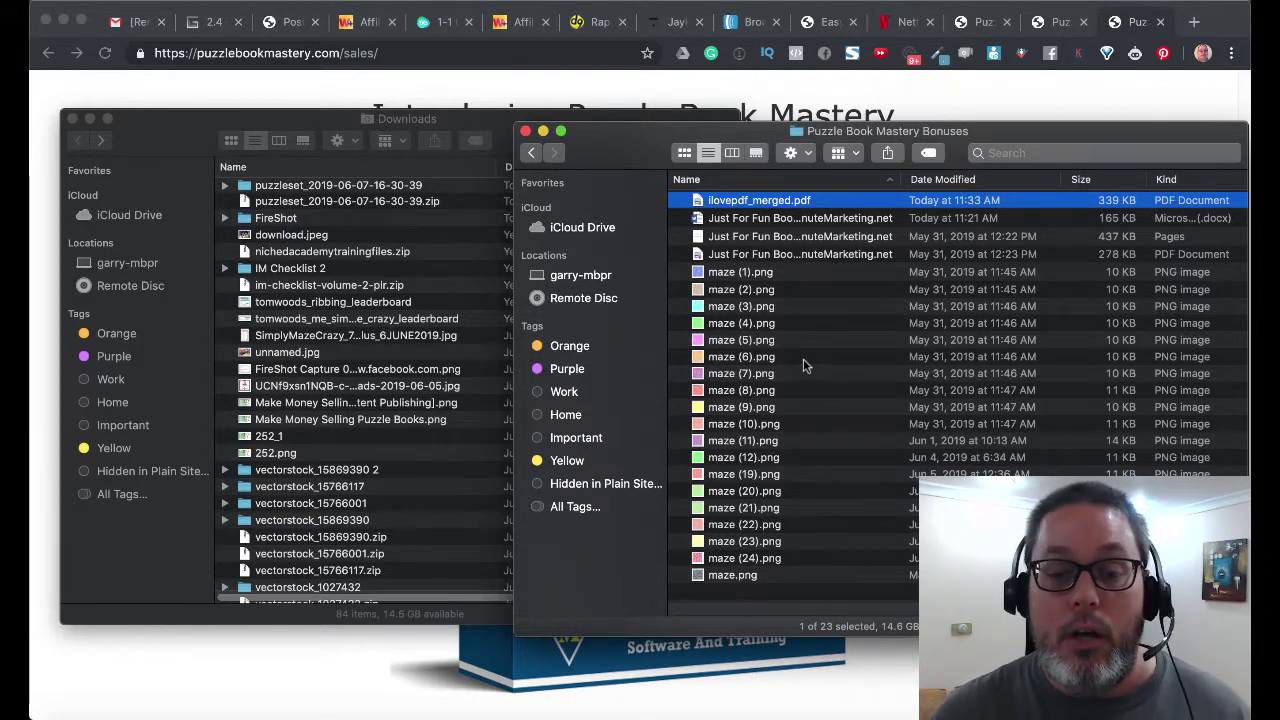
{"action": "left_click", "coordinate": [780, 217]}
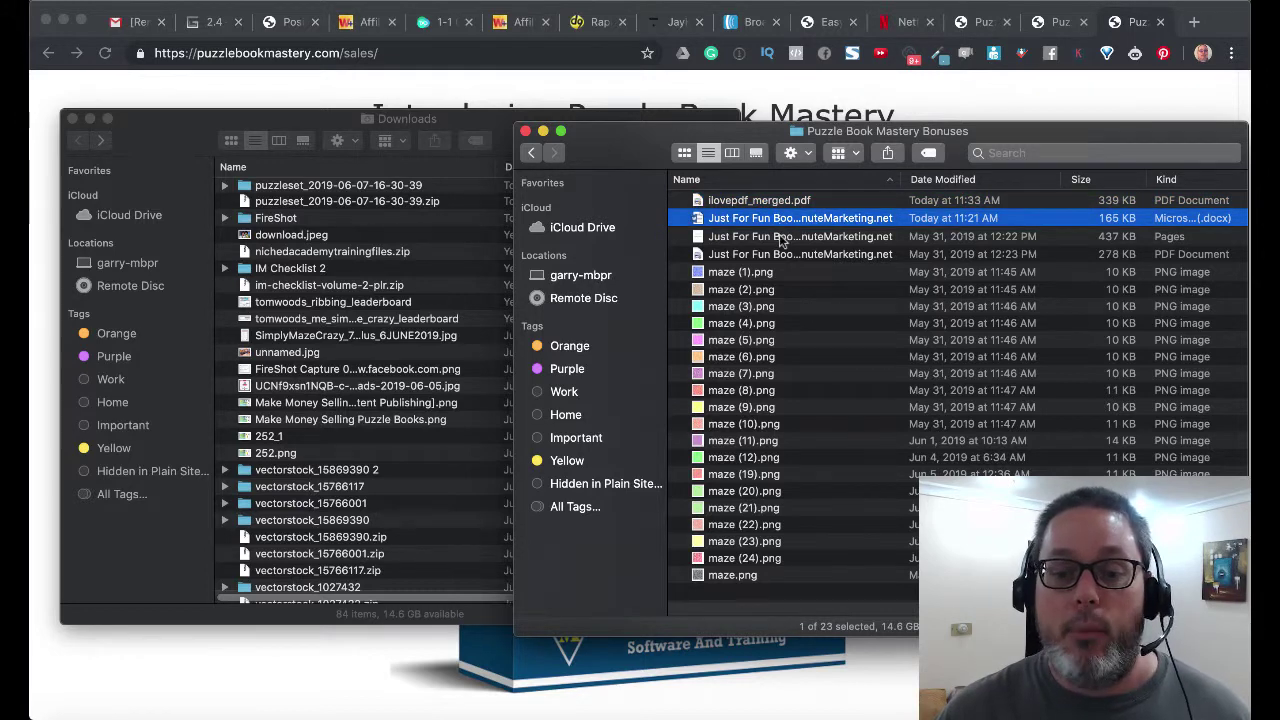
{"action": "left_click", "coordinate": [783, 237]}
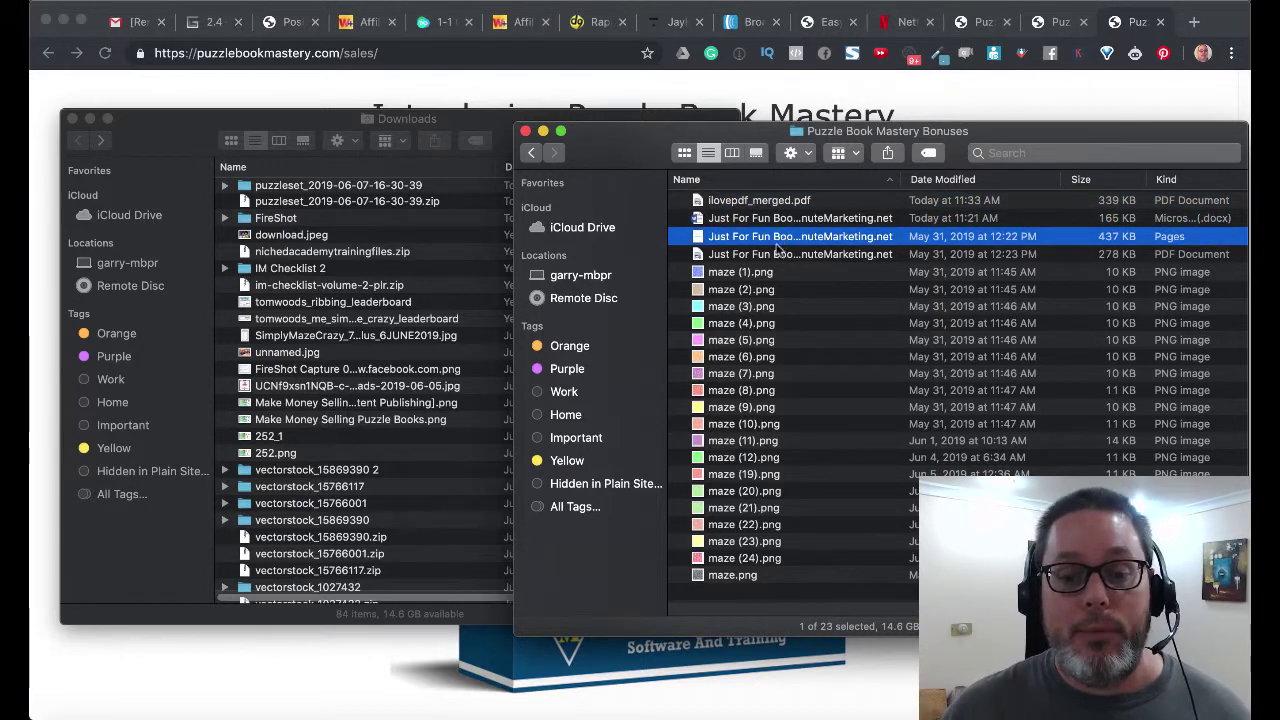
{"action": "left_click", "coordinate": [768, 272]}
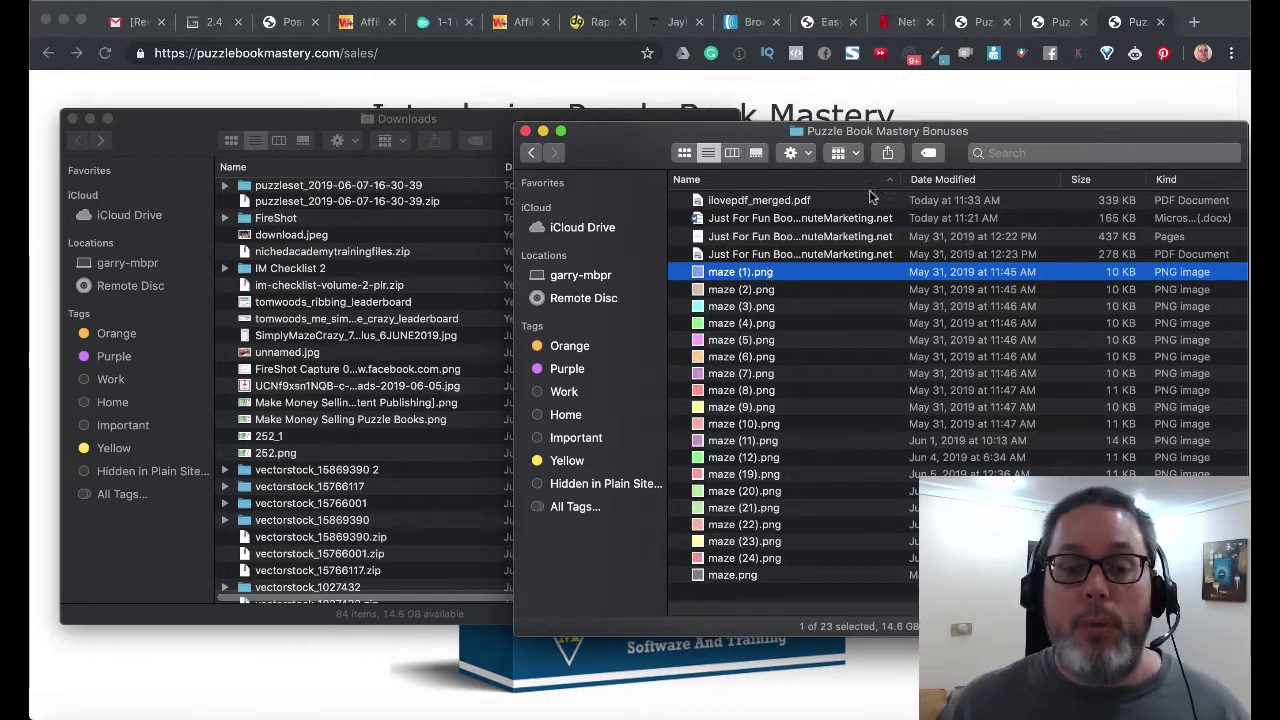
{"action": "left_click", "coordinate": [959, 96]}
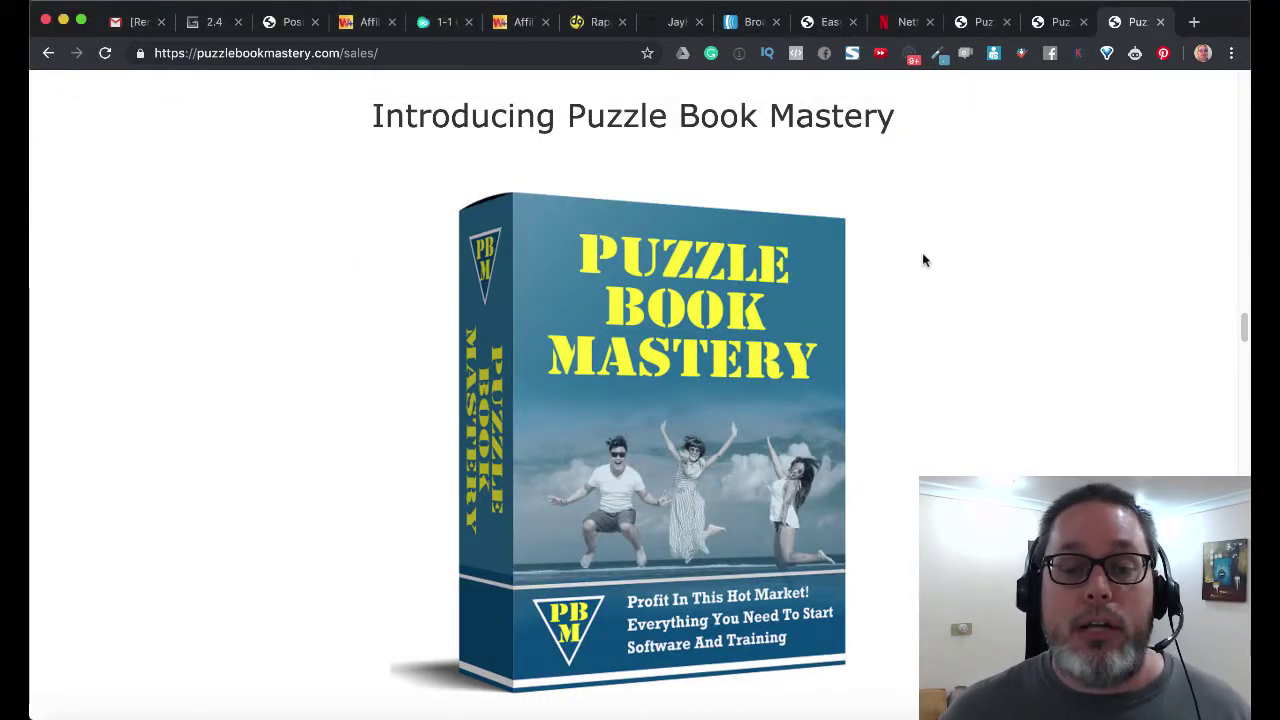